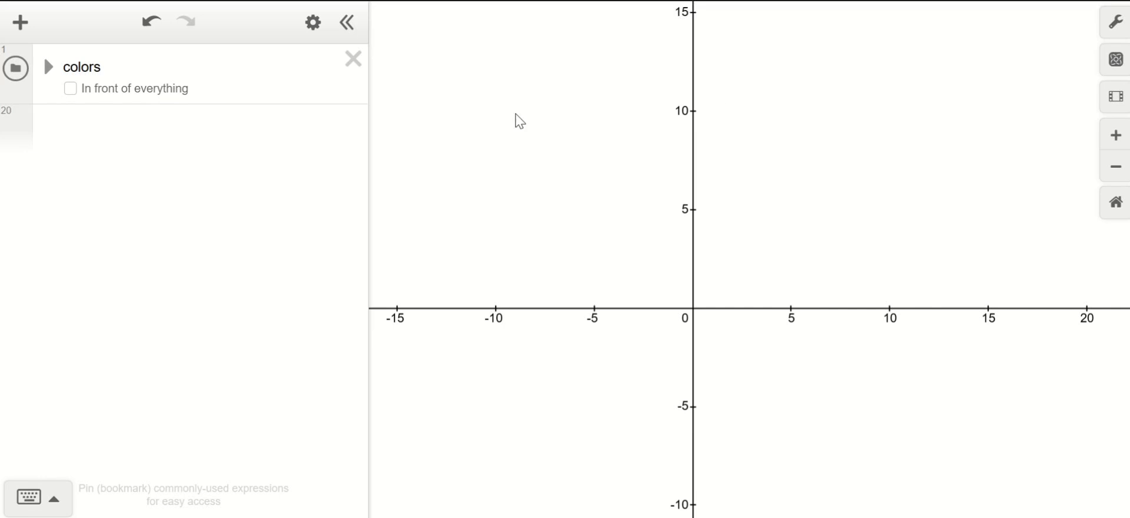
Graph a circle with the equation (x)^2+(y-10)^2=1 in a new expression.
{"action": "left_click", "coordinate": [260, 128]}
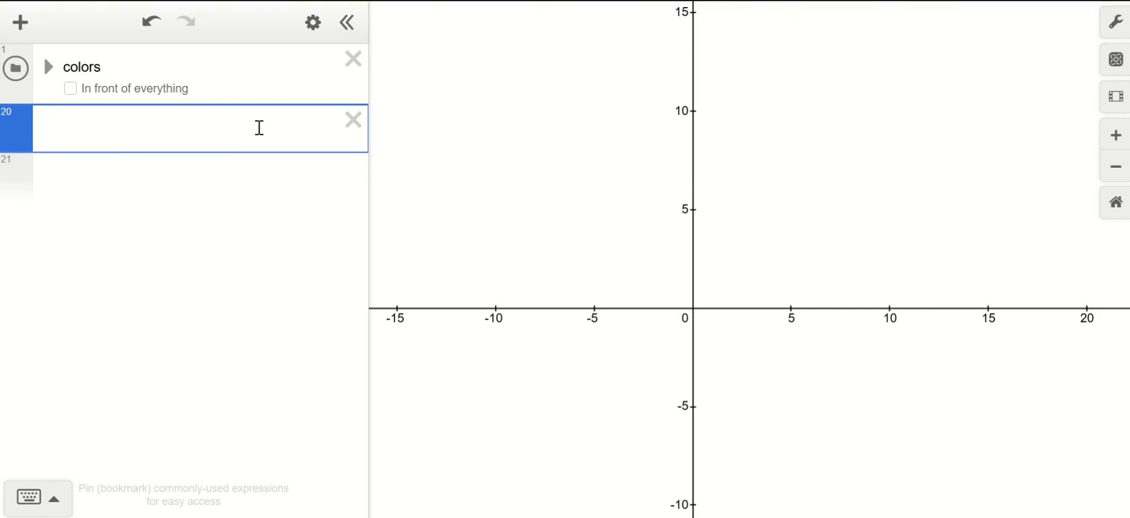
{"action": "type", "text": "(x)^2"}
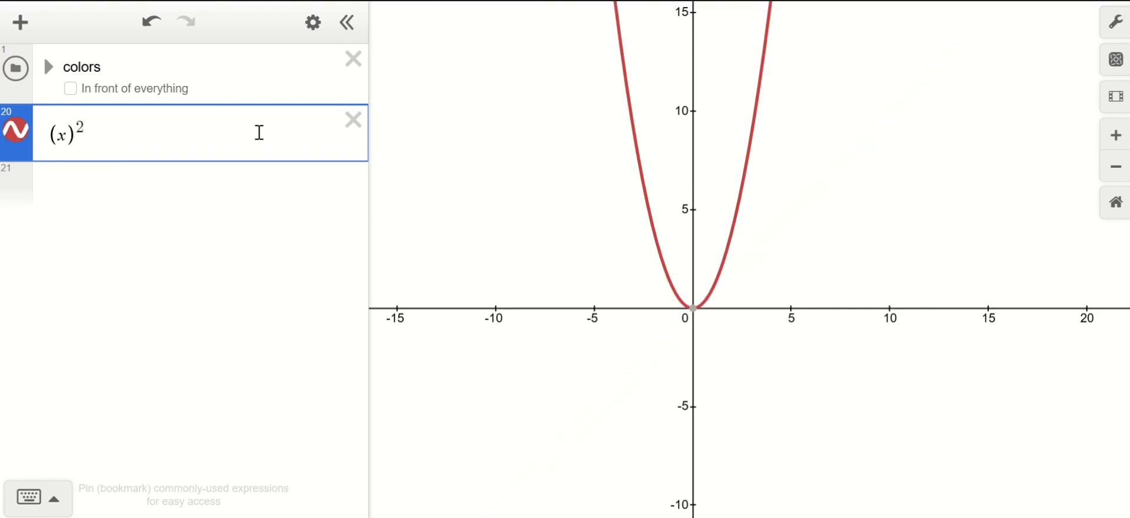
{"action": "type", "text": "+("}
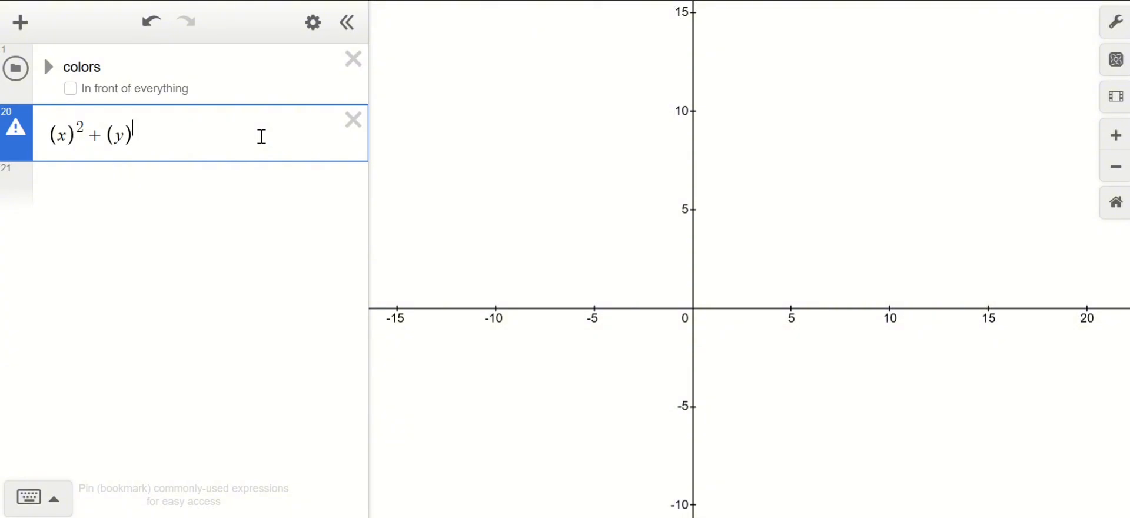
{"action": "type", "text": "y)^2=1"}
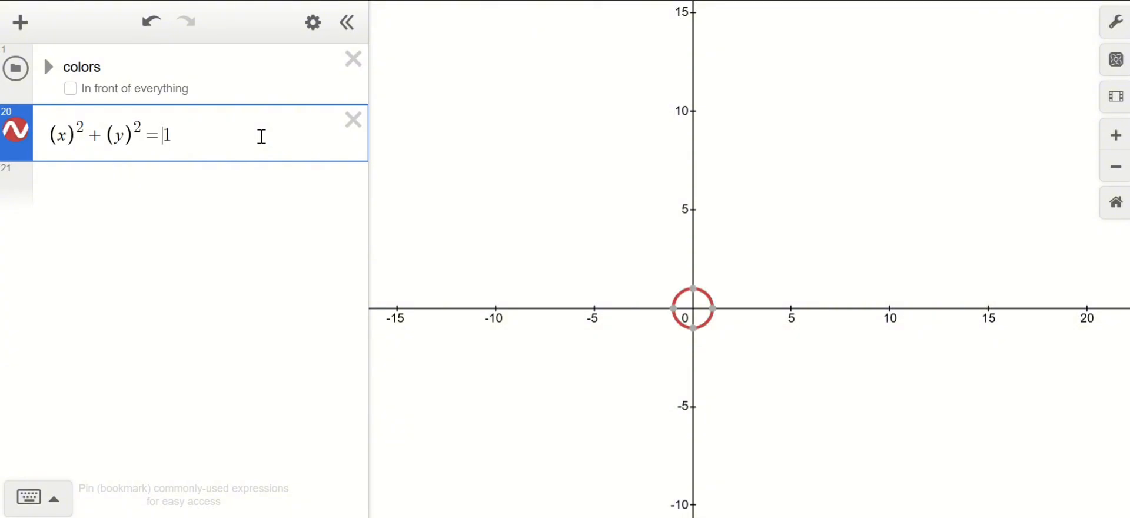
{"action": "type", "text": "-10"}
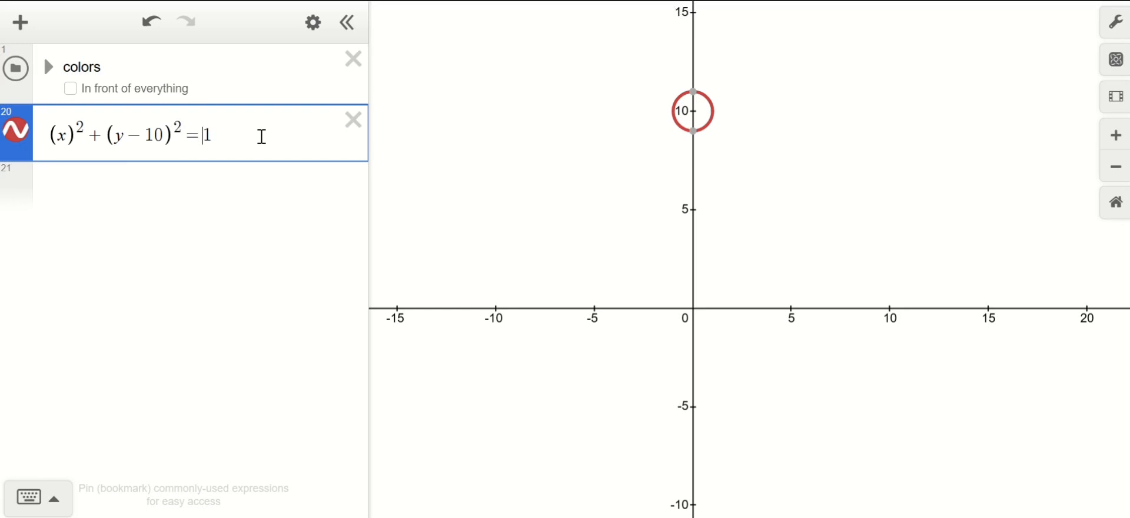
Change the circle equation into the filled inequality (x)^2+(y-10)^2<3.
{"action": "key", "text": "Delete"}
{"action": "type", "text": "2"}
{"action": "key", "text": "BackSpace"}
{"action": "type", "text": "3"}
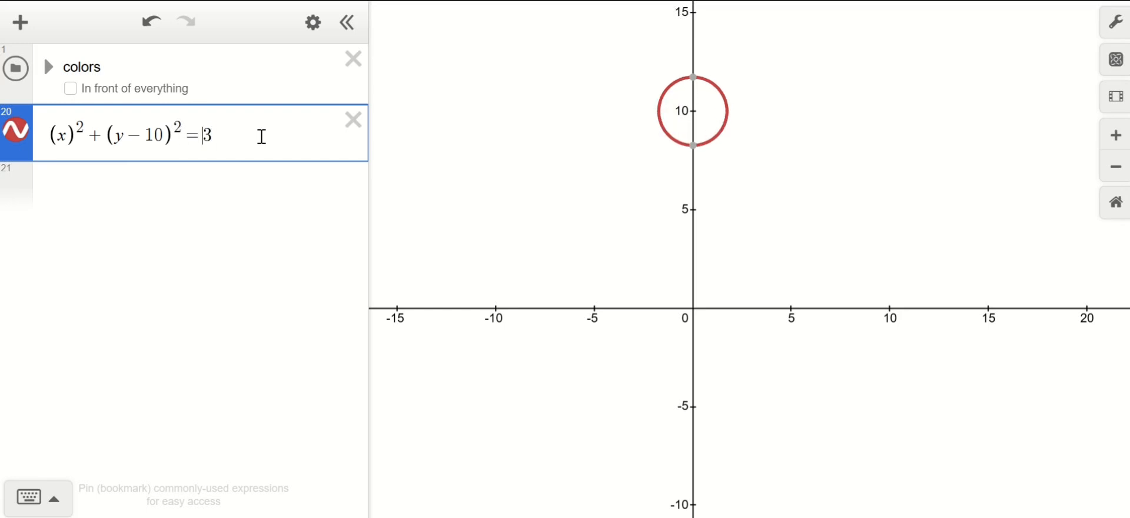
{"action": "key", "text": "BackSpace"}
{"action": "type", "text": "<"}
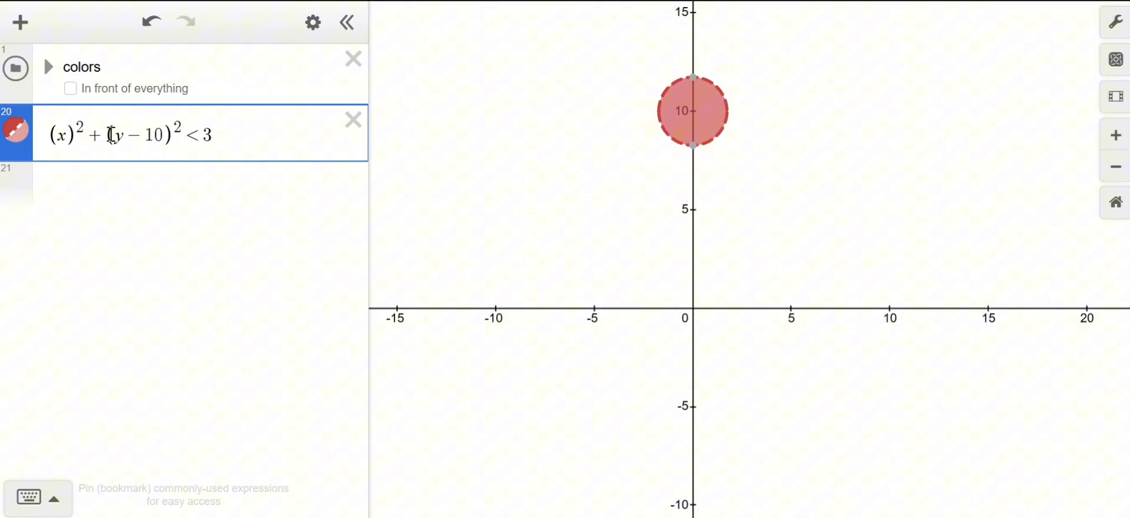
Turn off the boundary line of the filled circle.
{"action": "left_click", "coordinate": [16, 129]}
{"action": "left_click", "coordinate": [209, 129]}
{"action": "left_click", "coordinate": [673, 109]}
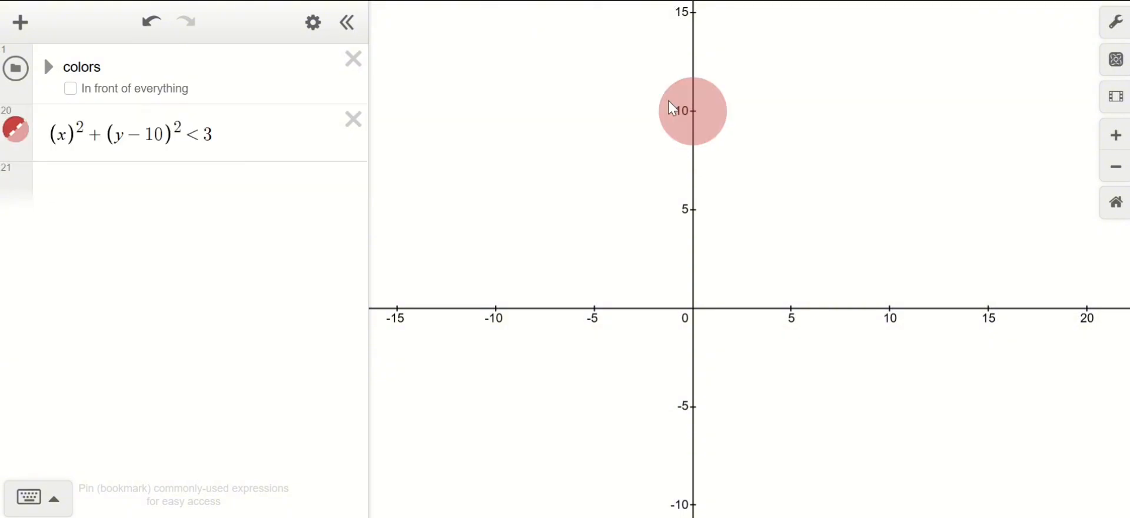
Examine the custom RGB color definitions in the colors folder, then collapse the folder.
{"action": "left_click", "coordinate": [51, 68]}
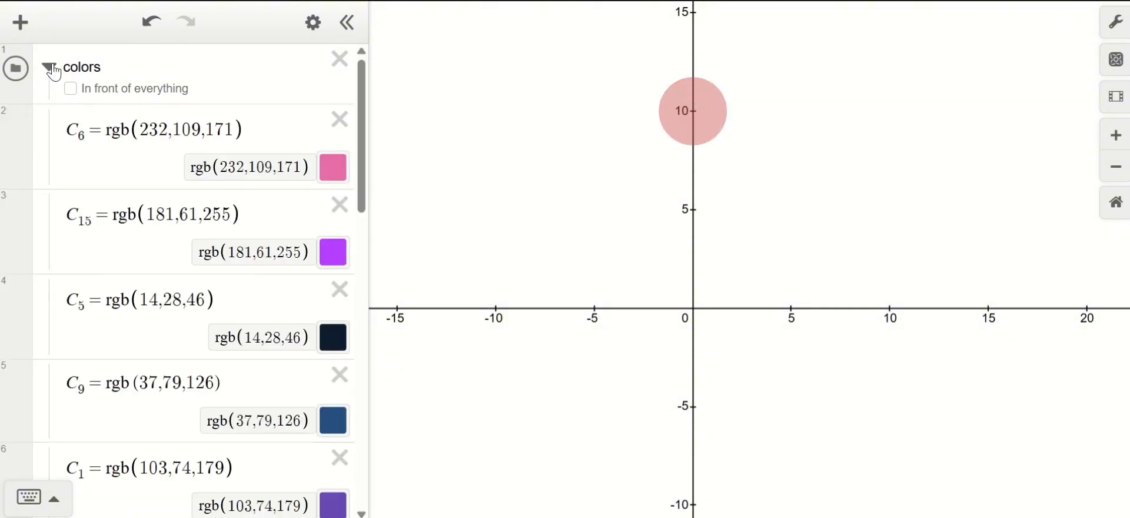
{"action": "scroll", "coordinate": [80, 260], "scroll_direction": "down", "scroll_amount": 5}
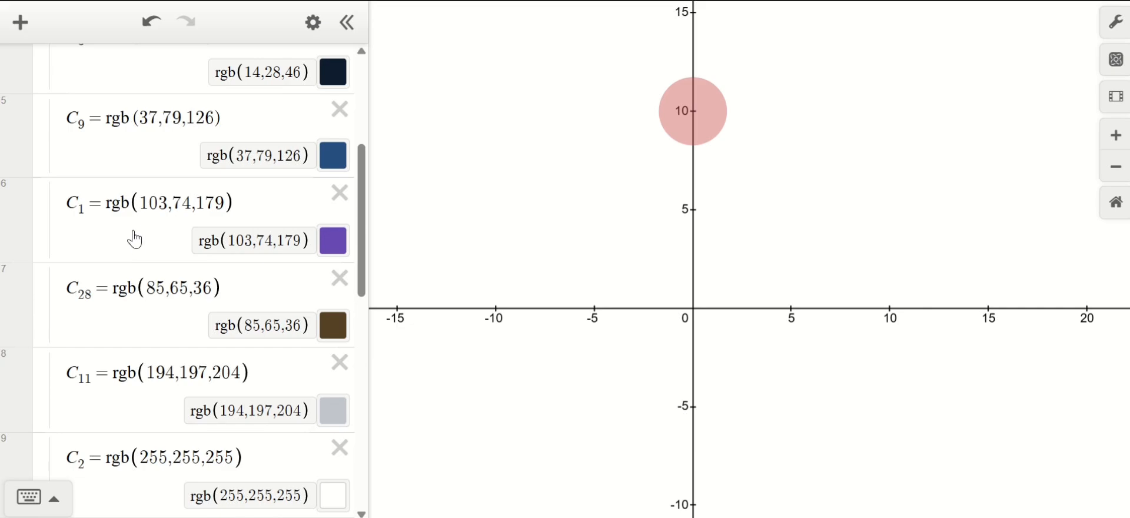
{"action": "scroll", "coordinate": [127, 241], "scroll_direction": "down", "scroll_amount": 1}
{"action": "scroll", "coordinate": [135, 231], "scroll_direction": "up", "scroll_amount": 1}
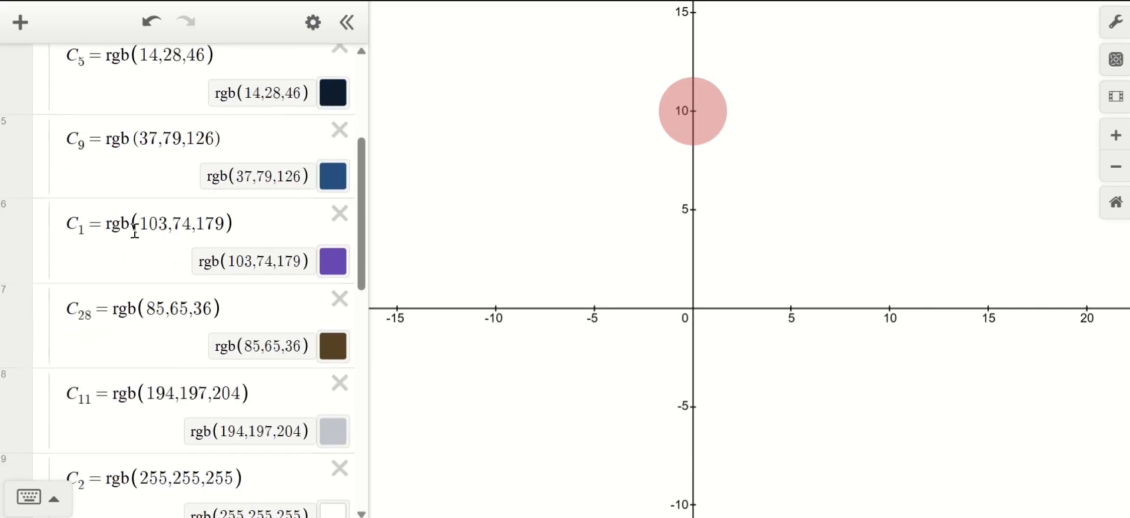
{"action": "scroll", "coordinate": [135, 231], "scroll_direction": "up", "scroll_amount": 4}
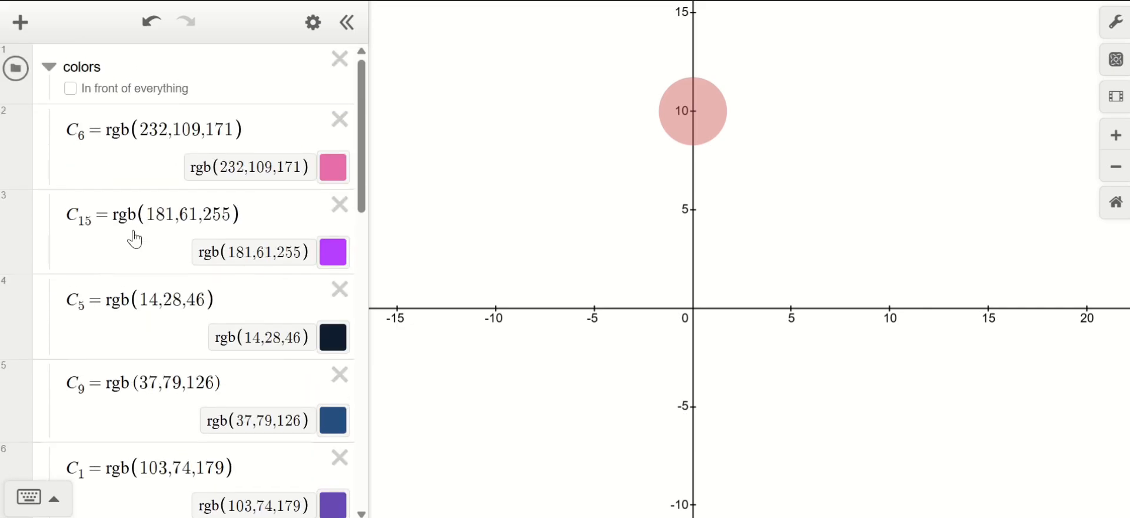
{"action": "scroll", "coordinate": [98, 126], "scroll_direction": "down", "scroll_amount": 3}
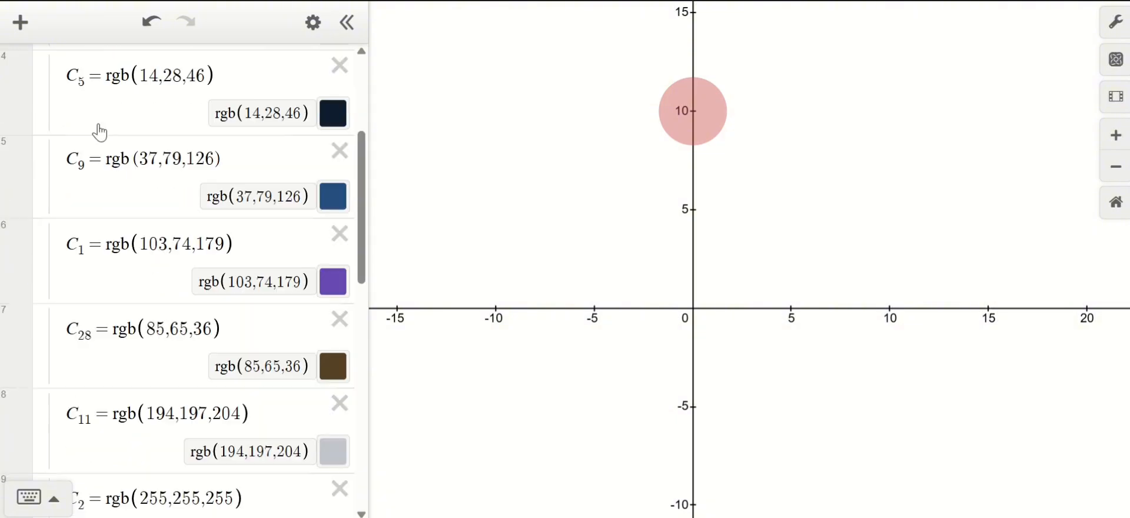
{"action": "scroll", "coordinate": [97, 124], "scroll_direction": "up", "scroll_amount": 3}
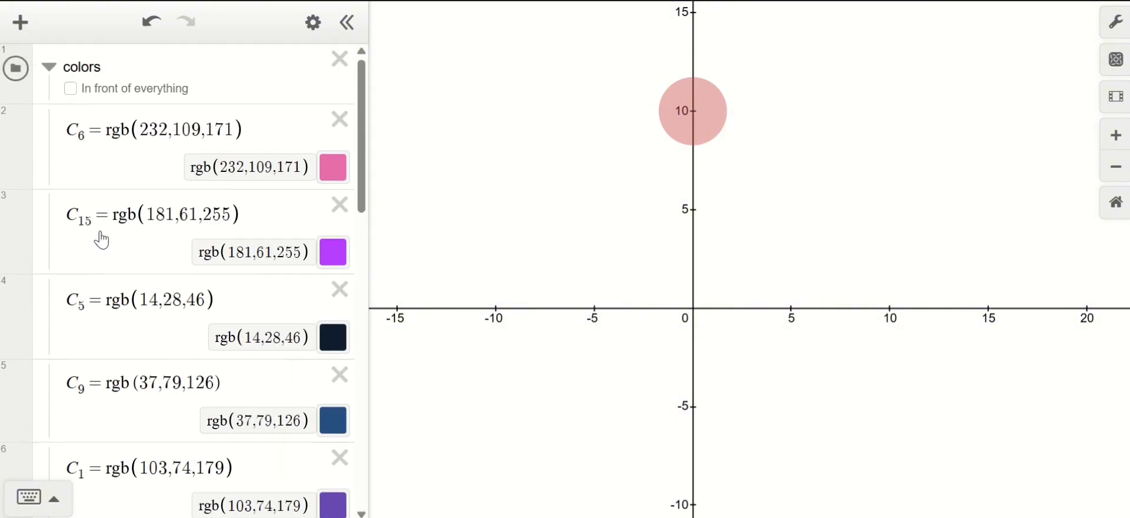
{"action": "scroll", "coordinate": [98, 237], "scroll_direction": "down", "scroll_amount": 7}
{"action": "scroll", "coordinate": [101, 239], "scroll_direction": "down", "scroll_amount": 3}
{"action": "scroll", "coordinate": [97, 235], "scroll_direction": "up", "scroll_amount": 7}
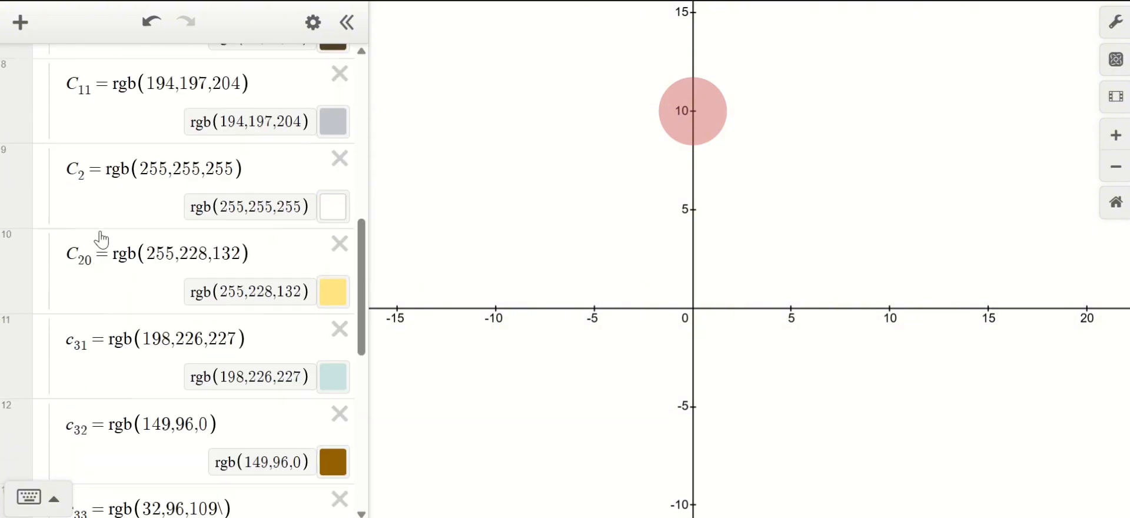
{"action": "scroll", "coordinate": [110, 278], "scroll_direction": "up", "scroll_amount": 2}
{"action": "left_click", "coordinate": [47, 69]}
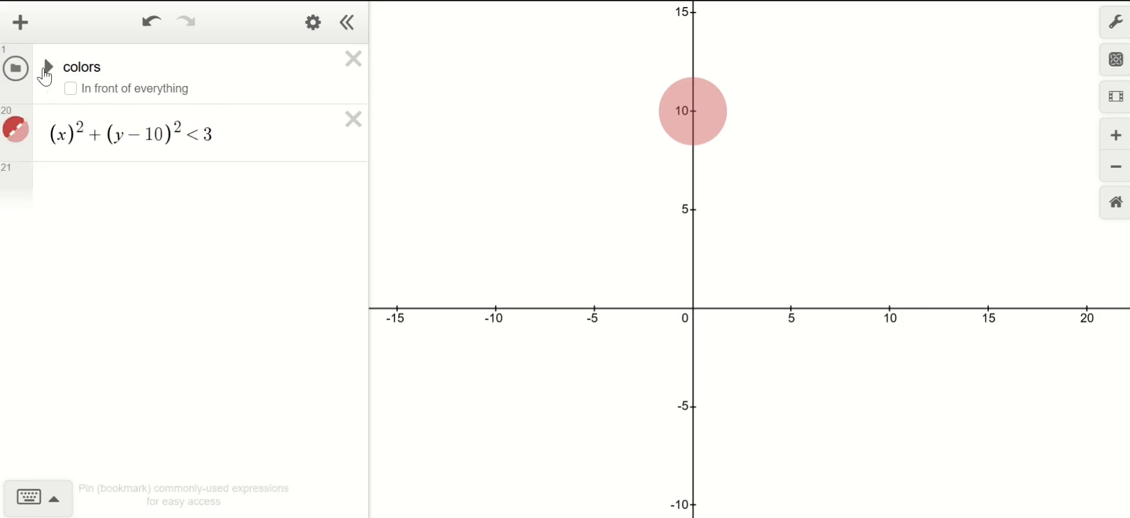
Recolor the filled circle with the custom light yellow.
{"action": "left_click", "coordinate": [19, 149]}
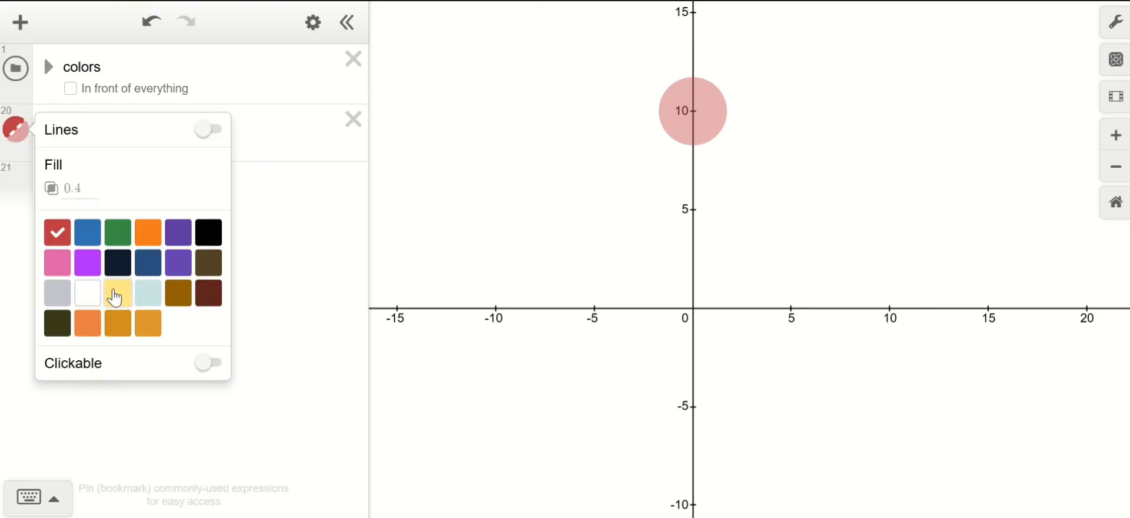
{"action": "left_click", "coordinate": [115, 289]}
{"action": "left_click", "coordinate": [498, 286]}
Add the inequality y>0 and reorder it above the circle inequality in the expression list.
{"action": "left_click", "coordinate": [181, 253]}
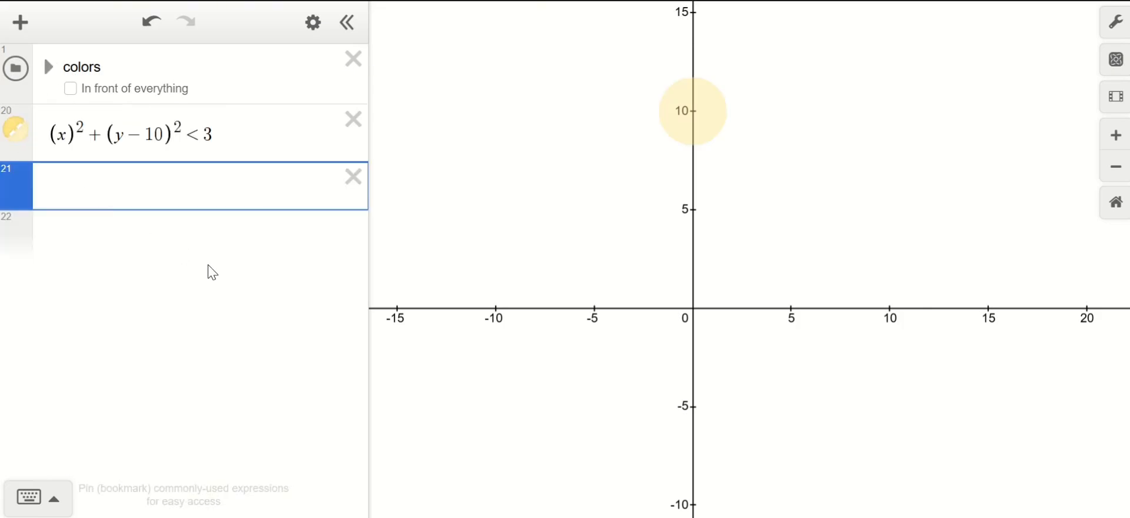
{"action": "type", "text": "y>0}"}
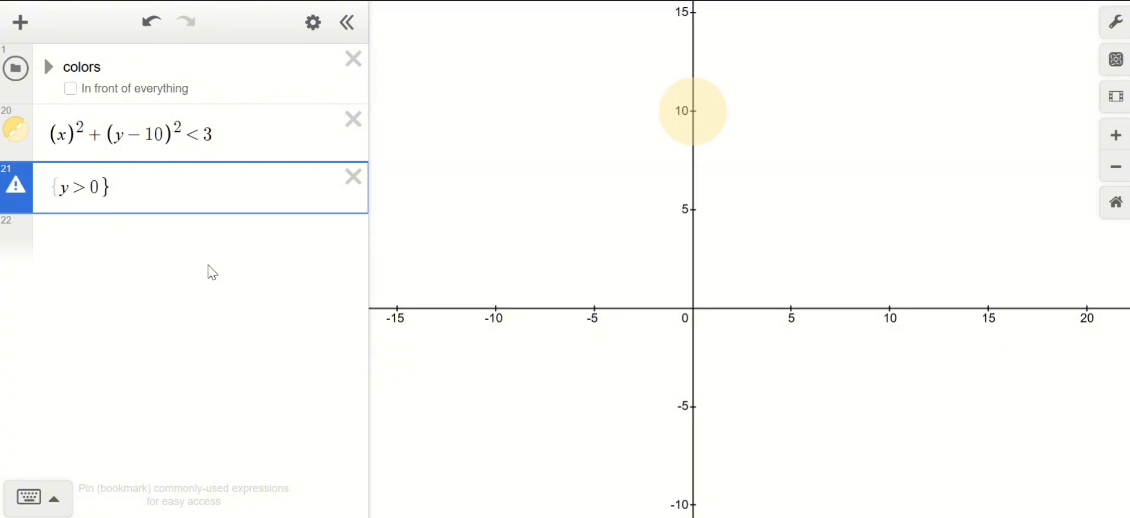
{"action": "key", "text": "BackSpace"}
{"action": "left_click_drag", "start_coordinate": [16, 187], "coordinate": [16, 130]}
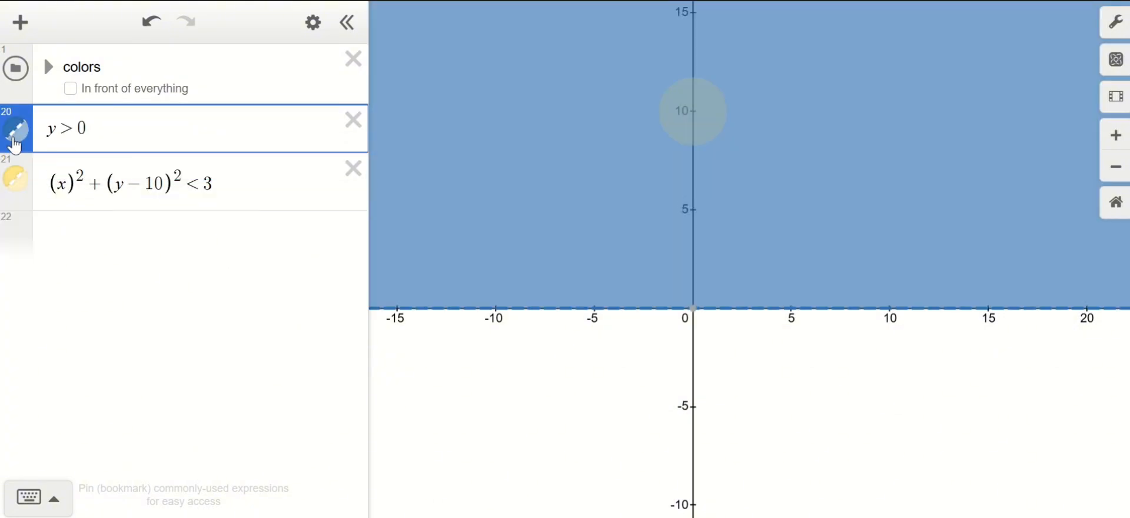
Recolor the y>0 region with the custom light blue.
{"action": "left_click", "coordinate": [16, 130]}
{"action": "left_click", "coordinate": [141, 289]}
{"action": "left_click", "coordinate": [289, 294]}
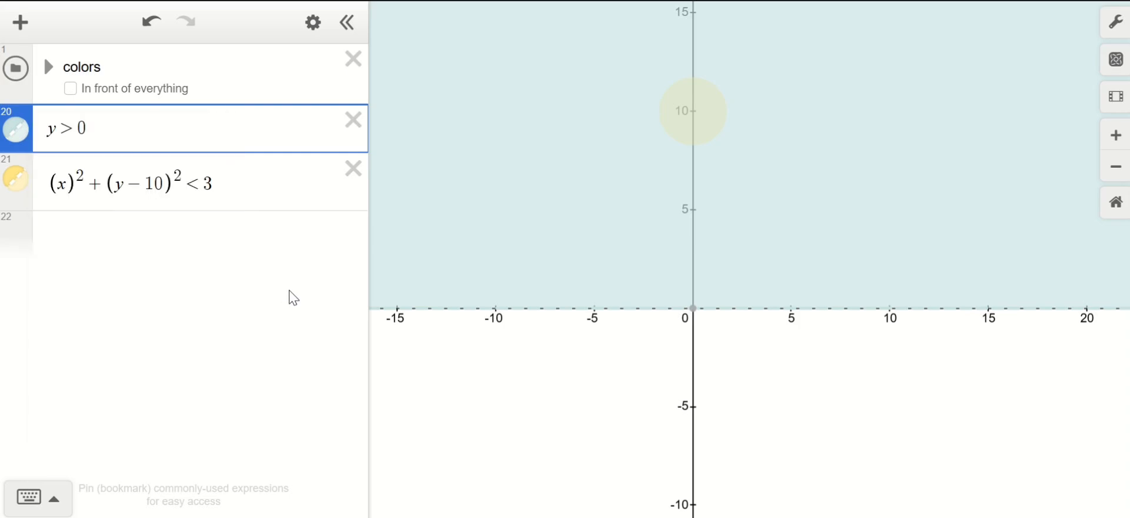
Set the yellow circle's fill opacity to 1.
{"action": "left_click", "coordinate": [16, 179]}
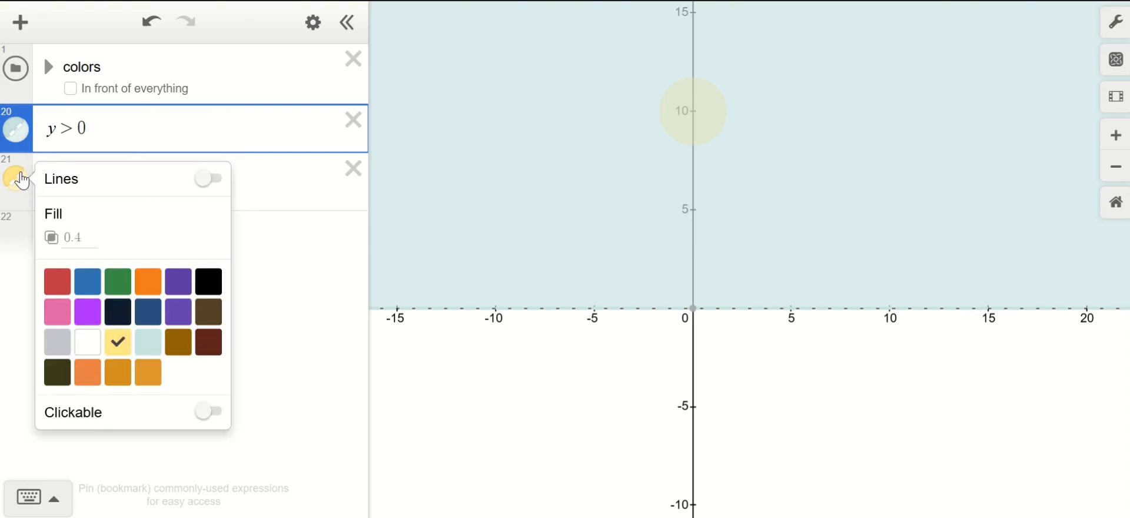
{"action": "double_click", "coordinate": [76, 235]}
{"action": "type", "text": "1"}
{"action": "left_click", "coordinate": [255, 252]}
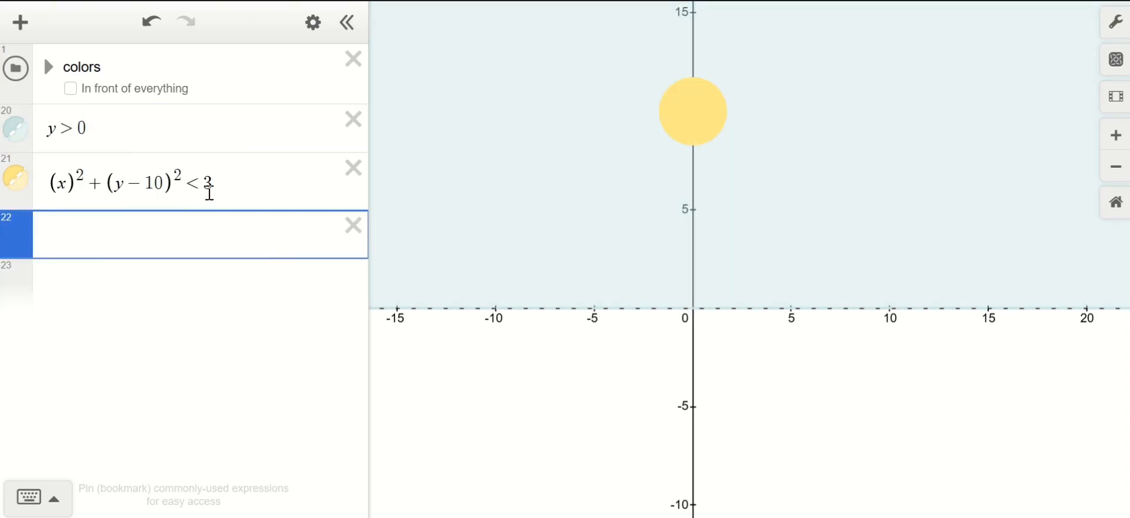
Add +v after y-10 in the circle inequality and create a slider for v.
{"action": "left_click", "coordinate": [167, 187]}
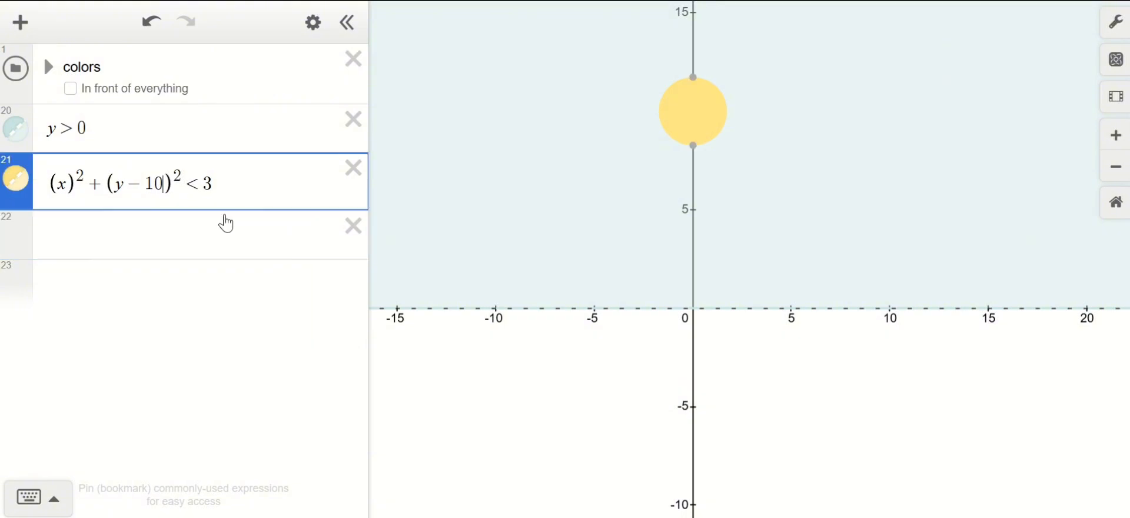
{"action": "type", "text": "+v"}
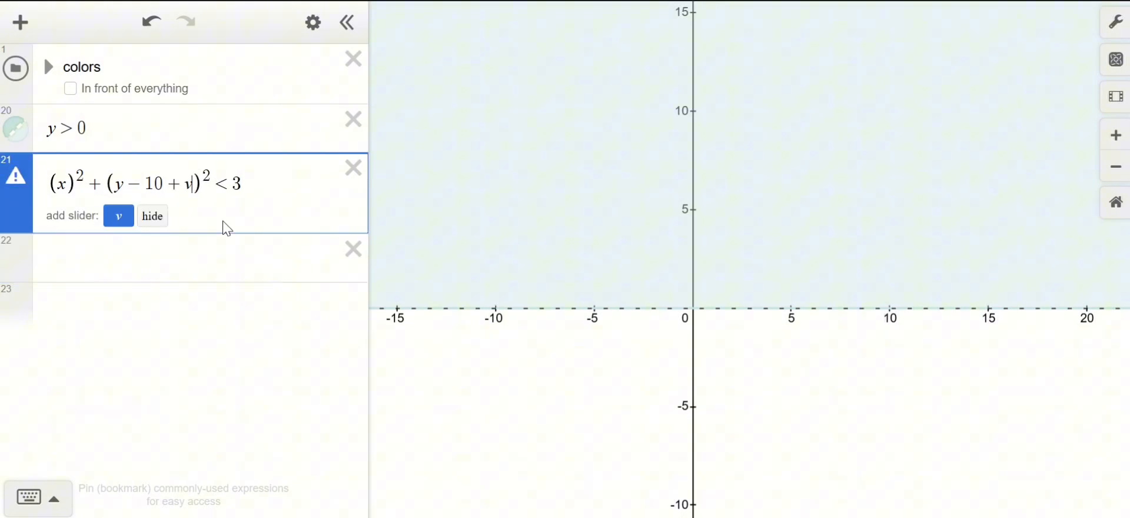
{"action": "left_click", "coordinate": [117, 219]}
{"action": "mouse_move", "coordinate": [212, 288]}
{"action": "left_mouse_down"}
{"action": "mouse_move", "coordinate": [185, 280]}
{"action": "mouse_move", "coordinate": [248, 275]}
{"action": "mouse_move", "coordinate": [213, 282]}
{"action": "left_mouse_up"}
Set the v slider's range from 0 to 15 and its value to 0.
{"action": "left_click", "coordinate": [60, 262]}
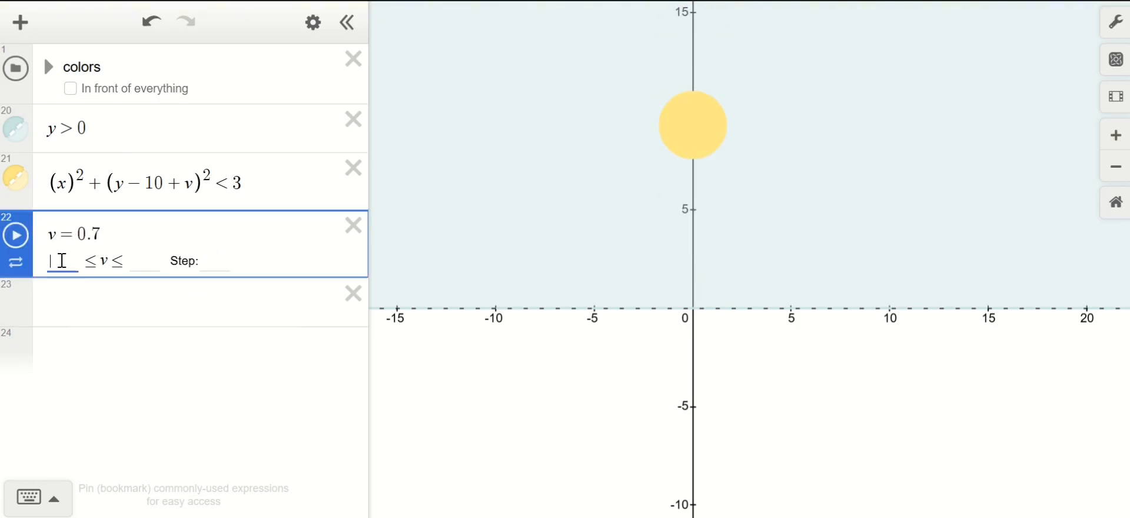
{"action": "left_click", "coordinate": [129, 254]}
{"action": "type", "text": "15"}
{"action": "left_click", "coordinate": [179, 313]}
{"action": "left_click", "coordinate": [86, 278]}
{"action": "left_click_drag", "start_coordinate": [86, 278], "coordinate": [61, 272]}
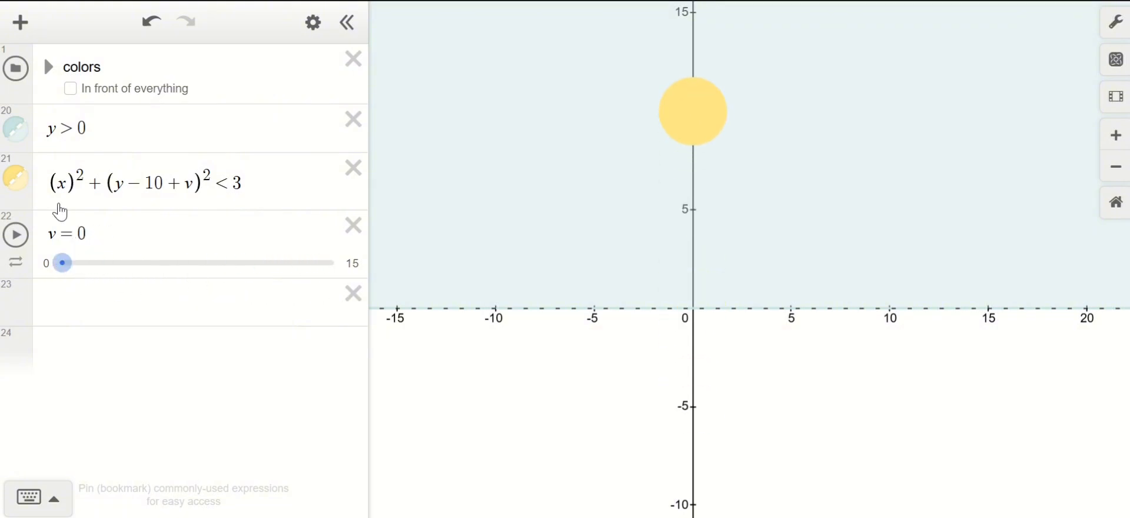
Turn off the boundary line of the light blue y>0 region.
{"action": "left_click", "coordinate": [21, 143]}
{"action": "left_click", "coordinate": [210, 127]}
{"action": "left_click", "coordinate": [285, 308]}
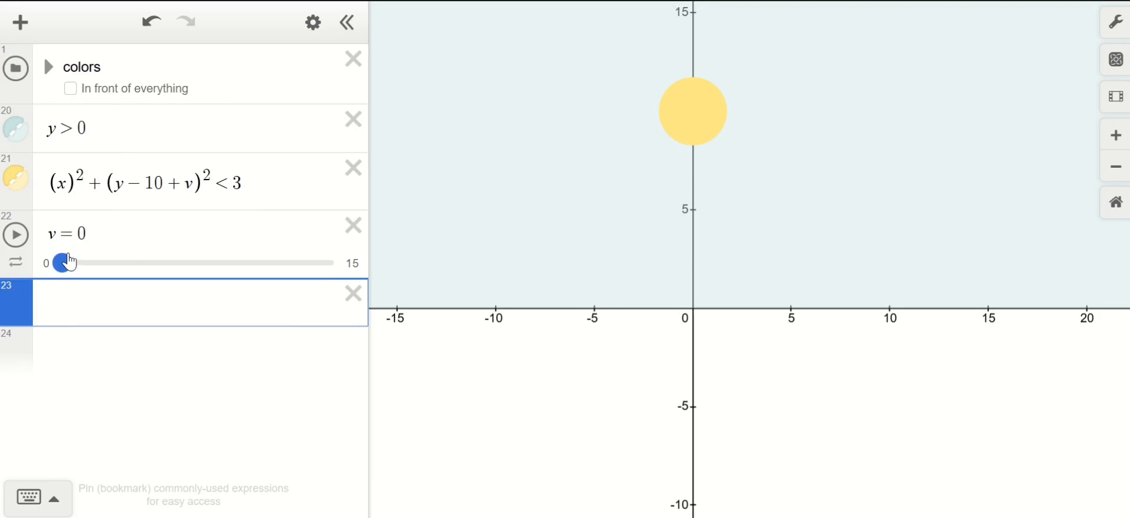
{"action": "left_click_drag", "start_coordinate": [69, 263], "coordinate": [37, 303]}
Graph the wide downward parabola -.002x^2+5 in the expression below the slider.
{"action": "left_click", "coordinate": [235, 350]}
{"action": "type", "text": "-.001x^2"}
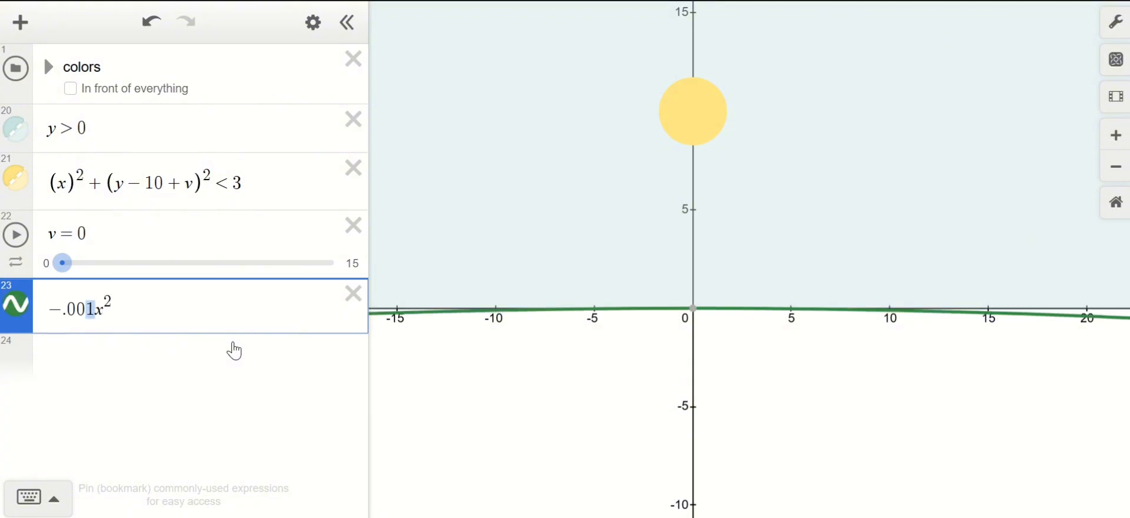
{"action": "type", "text": "2"}
{"action": "key", "text": "Right"}
{"action": "type", "text": "+5"}
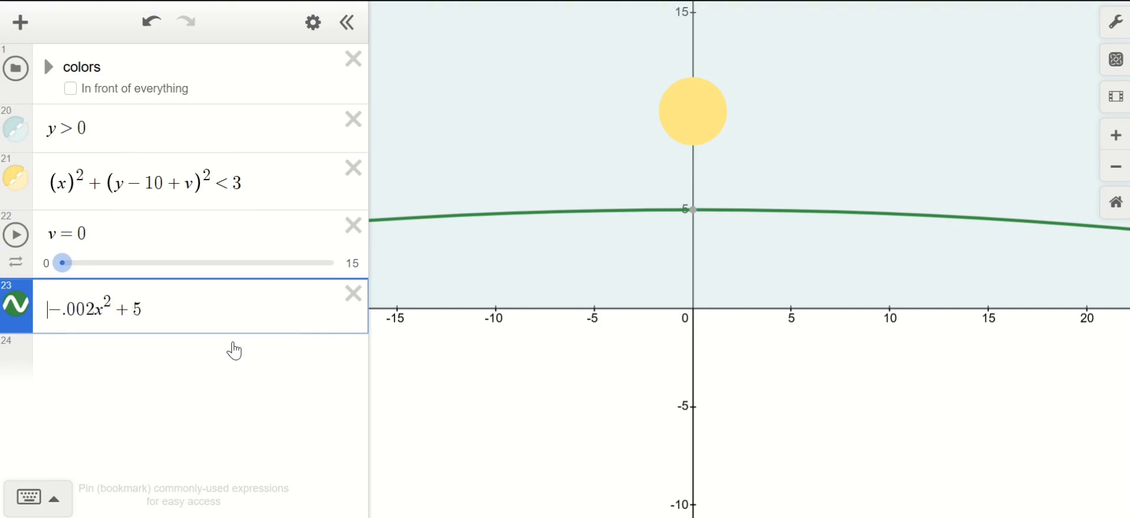
Turn the parabola into the inequality y<-.002x^2+5 to shade the area beneath it.
{"action": "type", "text": "y<"}
{"action": "key", "text": "Right"}
{"action": "key", "text": "Right"}
{"action": "key", "text": "Right"}
{"action": "key", "text": "Right"}
{"action": "key", "text": "Right"}
{"action": "key", "text": "Right"}
{"action": "key", "text": "Right"}
{"action": "key", "text": "Right"}
{"action": "key", "text": "Right"}
{"action": "key", "text": "Right"}
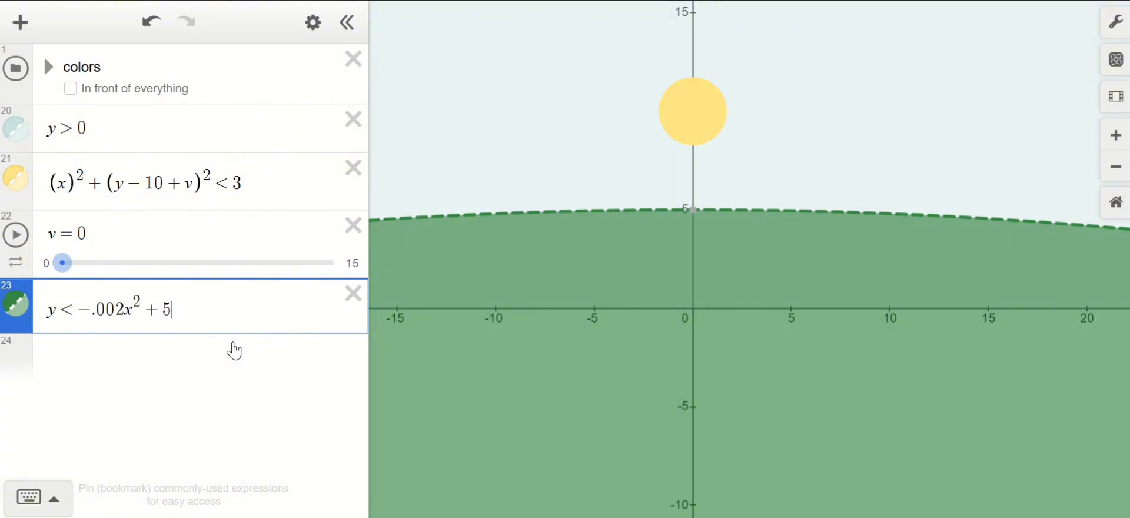
Restrict the shaded parabola region with the condition {y>0}.
{"action": "type", "text": "{y>"}
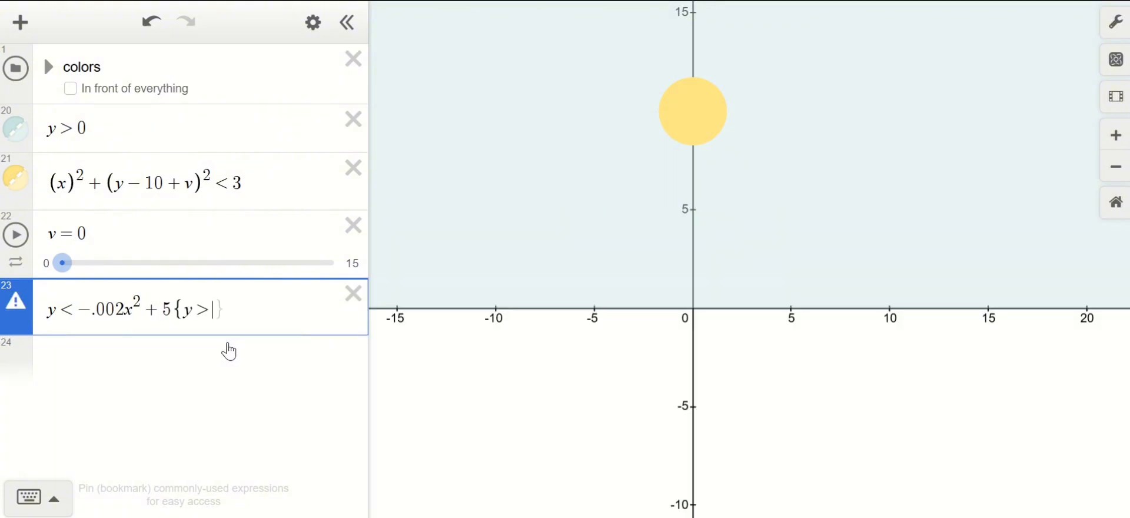
{"action": "type", "text": "0"}
{"action": "left_click", "coordinate": [485, 352]}
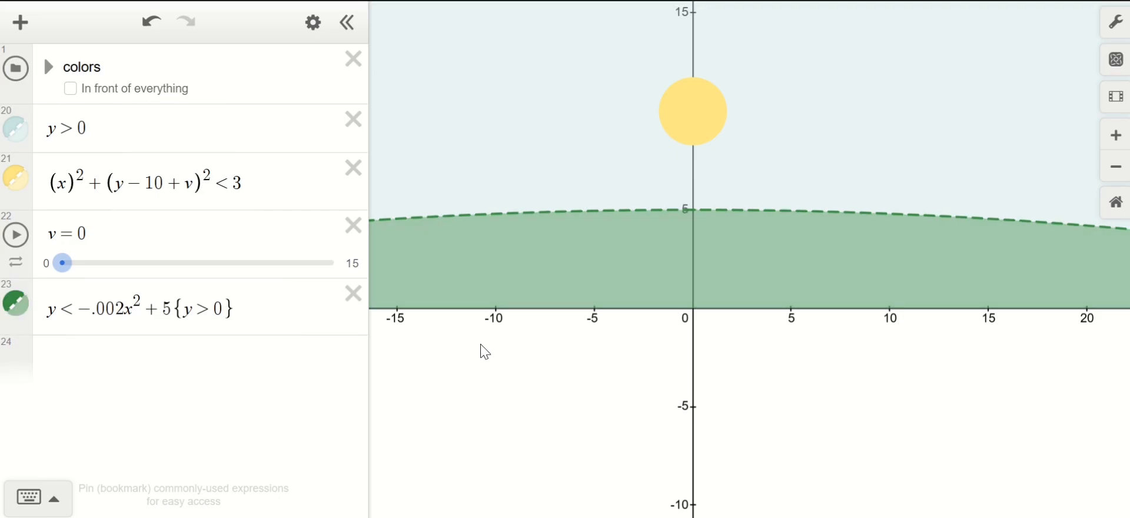
Recolor the shaded parabola region orange and turn off its boundary line.
{"action": "left_click", "coordinate": [16, 303]}
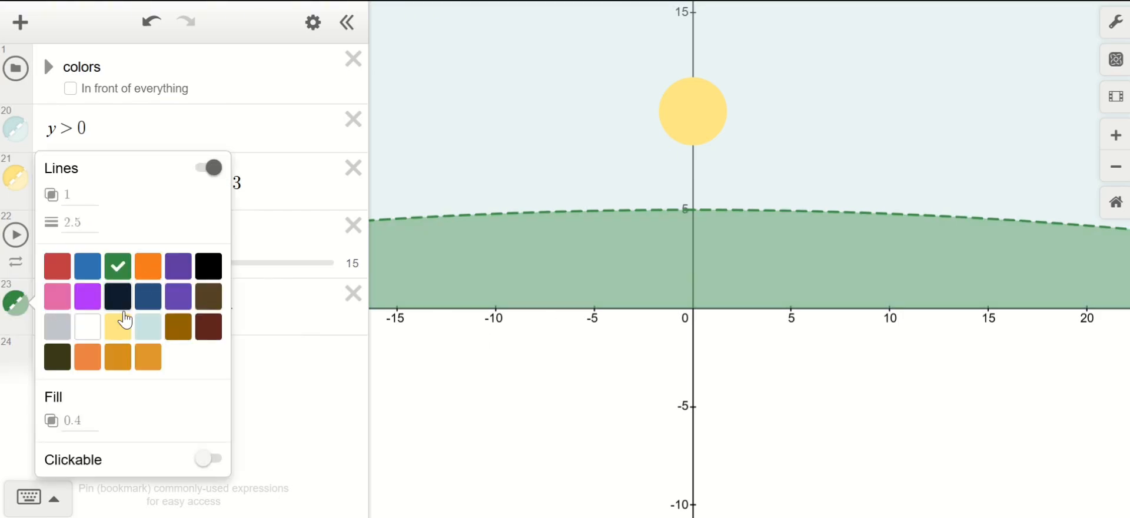
{"action": "left_click", "coordinate": [148, 266]}
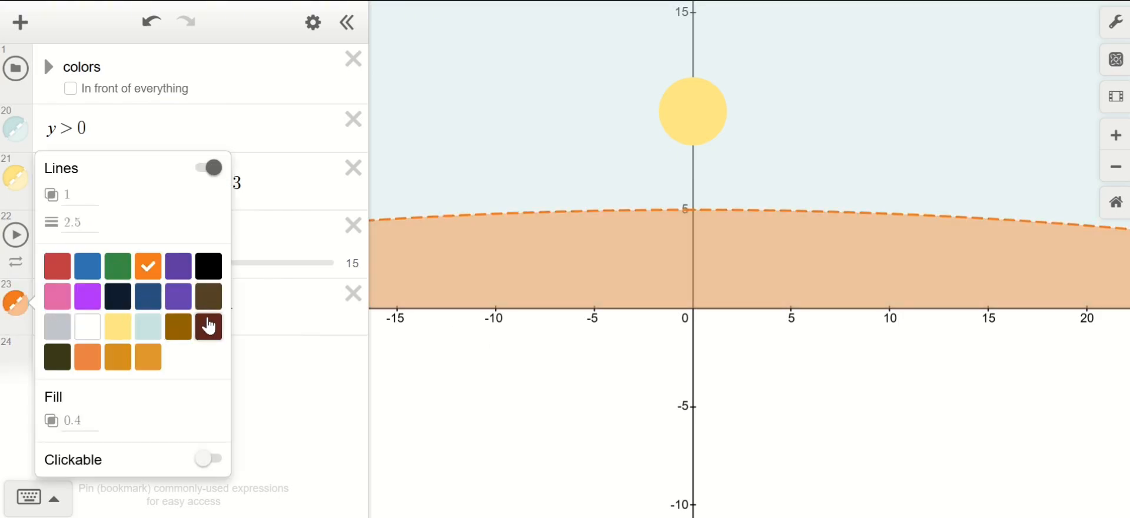
{"action": "left_click", "coordinate": [213, 168]}
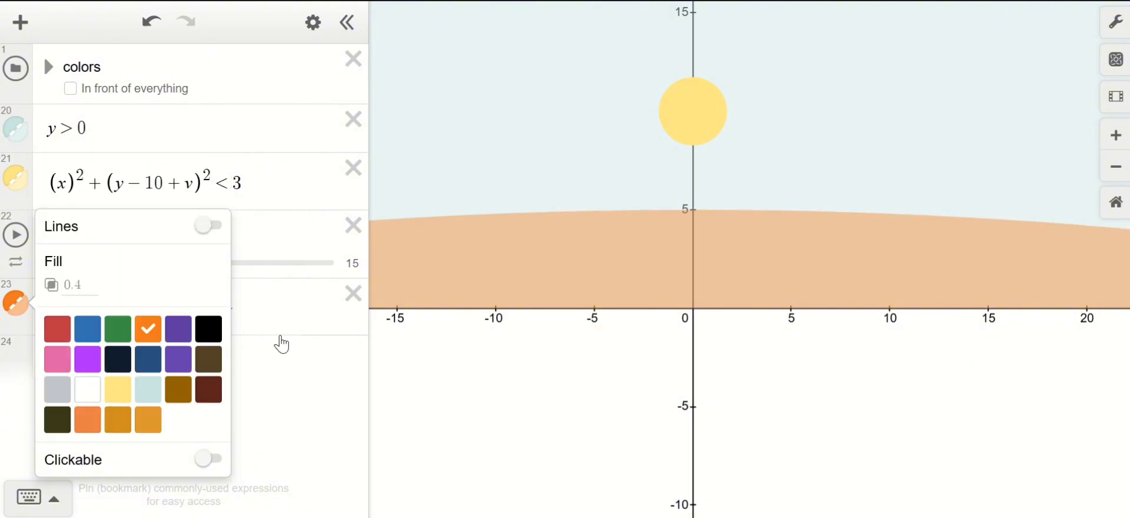
{"action": "left_click", "coordinate": [216, 338]}
Change the constant in the orange region's inequality to 3, and slide v to 11.9.
{"action": "double_click", "coordinate": [177, 308]}
{"action": "type", "text": "3"}
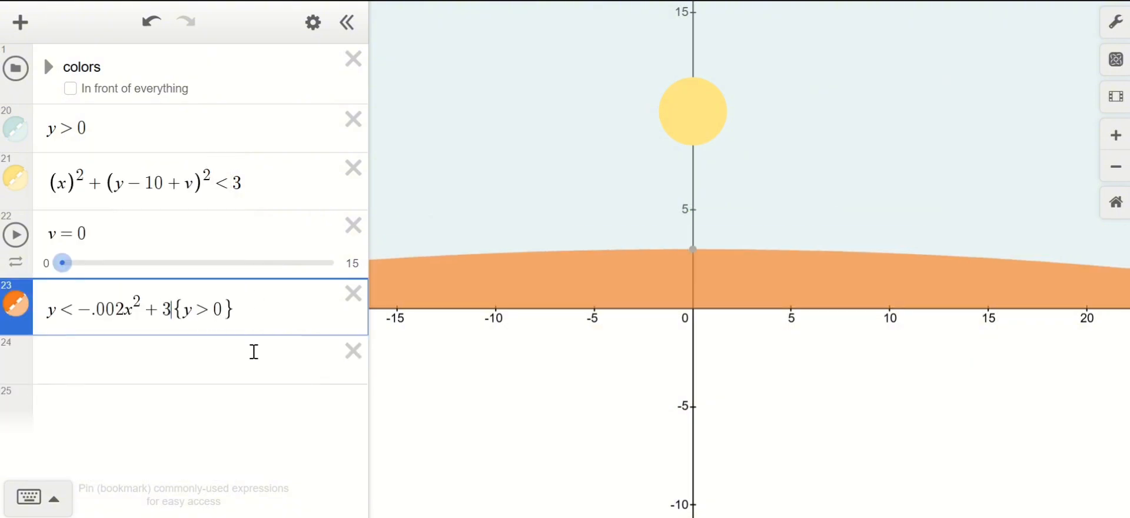
{"action": "left_click", "coordinate": [249, 358]}
{"action": "left_click_drag", "start_coordinate": [63, 265], "coordinate": [283, 277]}
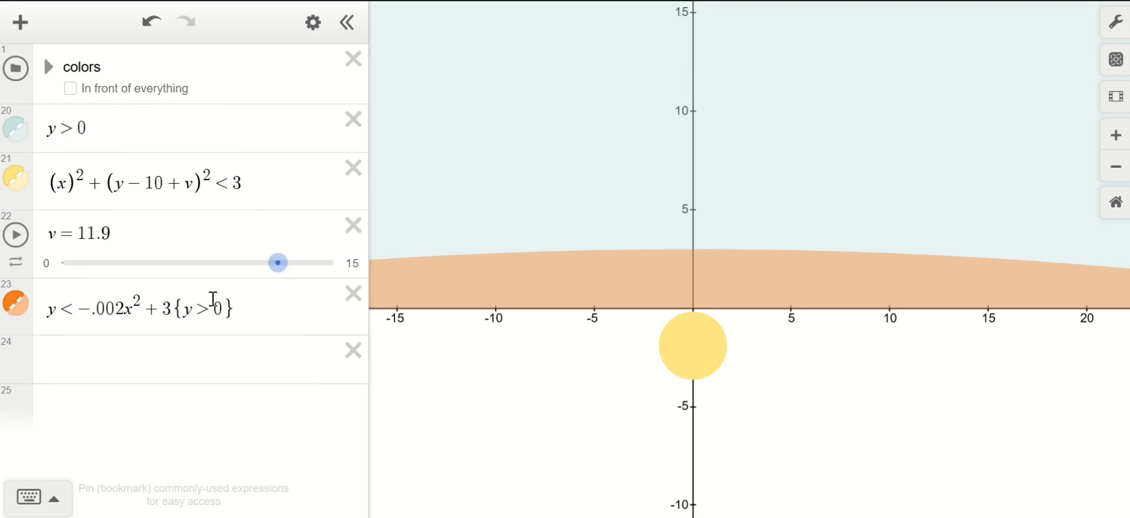
Set the orange region's fill opacity to 0.1v and slide v to 9.8.
{"action": "left_click", "coordinate": [19, 191]}
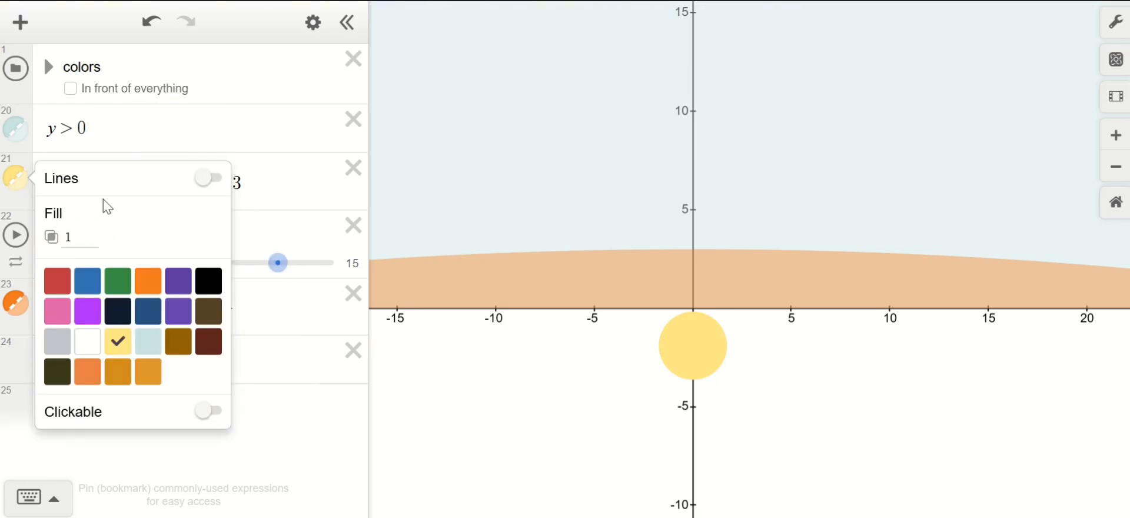
{"action": "left_click", "coordinate": [16, 303]}
{"action": "left_click", "coordinate": [16, 303]}
{"action": "left_click", "coordinate": [74, 286]}
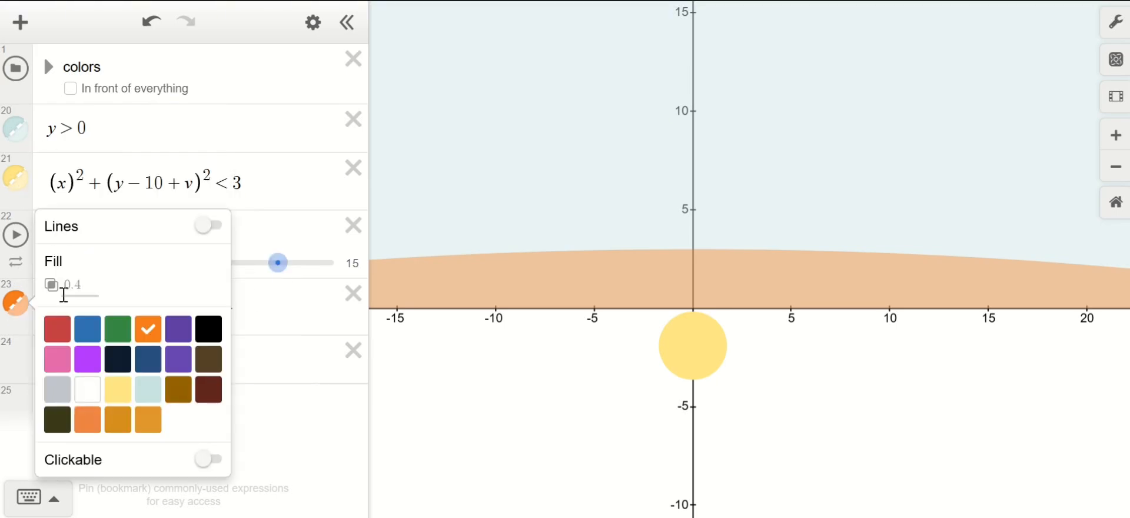
{"action": "key", "text": "BackSpace"}
{"action": "type", "text": "0.9"}
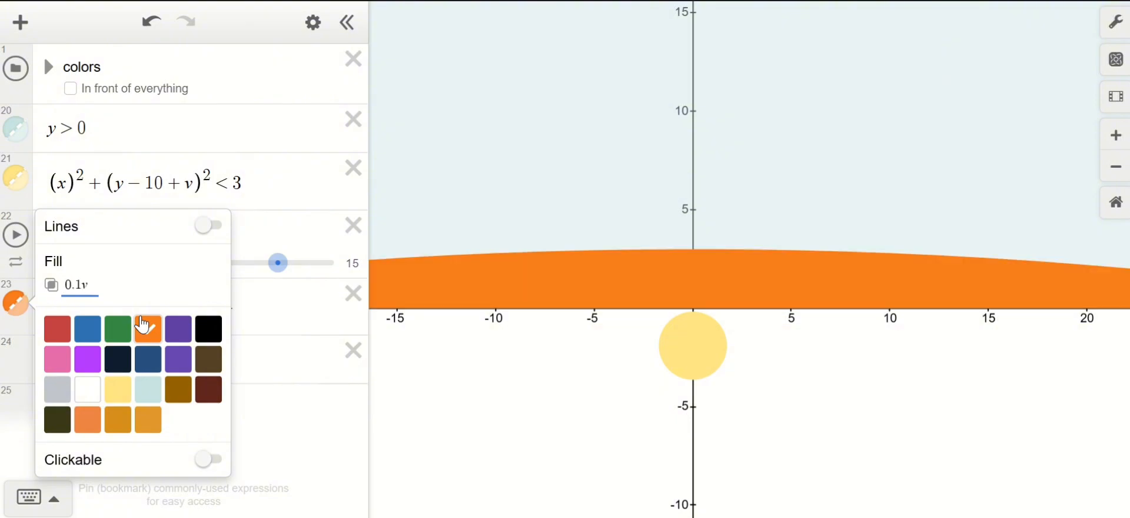
{"action": "left_click", "coordinate": [303, 316]}
{"action": "left_click_drag", "start_coordinate": [286, 276], "coordinate": [242, 277]}
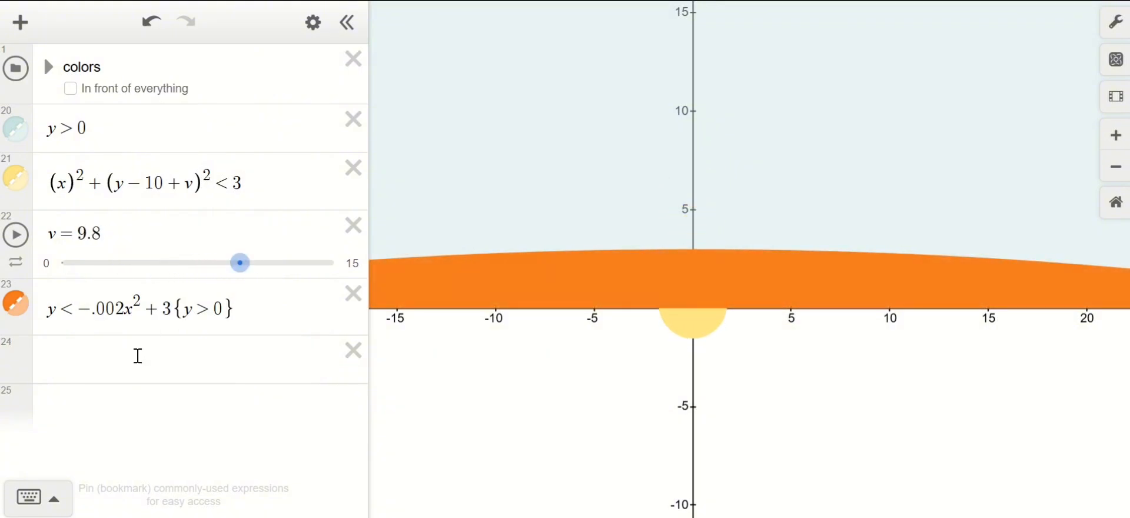
Hide the orange region and graph (x-8)(x-12) in the expression below it.
{"action": "left_click", "coordinate": [136, 355]}
{"action": "left_click", "coordinate": [16, 304]}
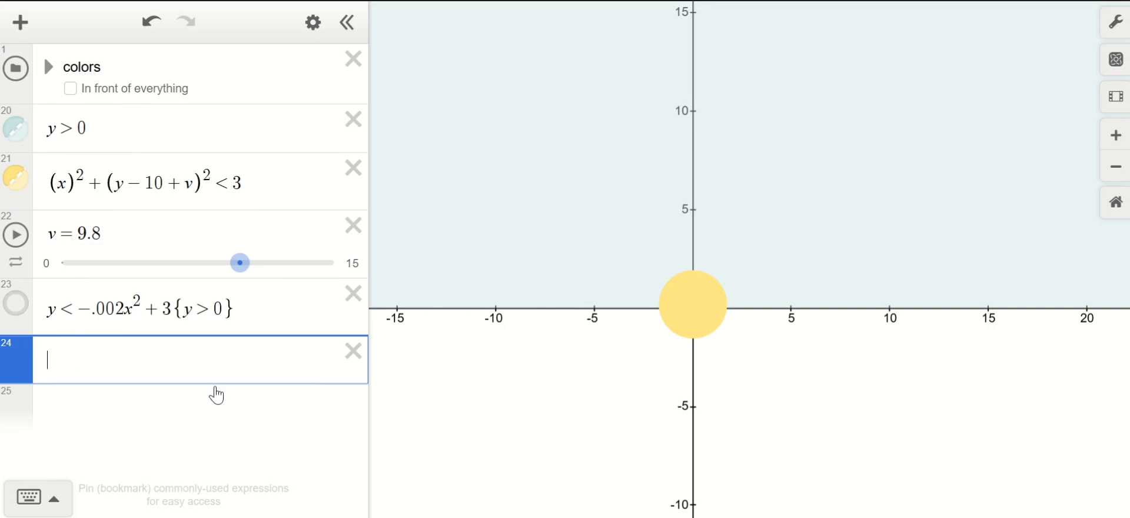
{"action": "type", "text": "(x-"}
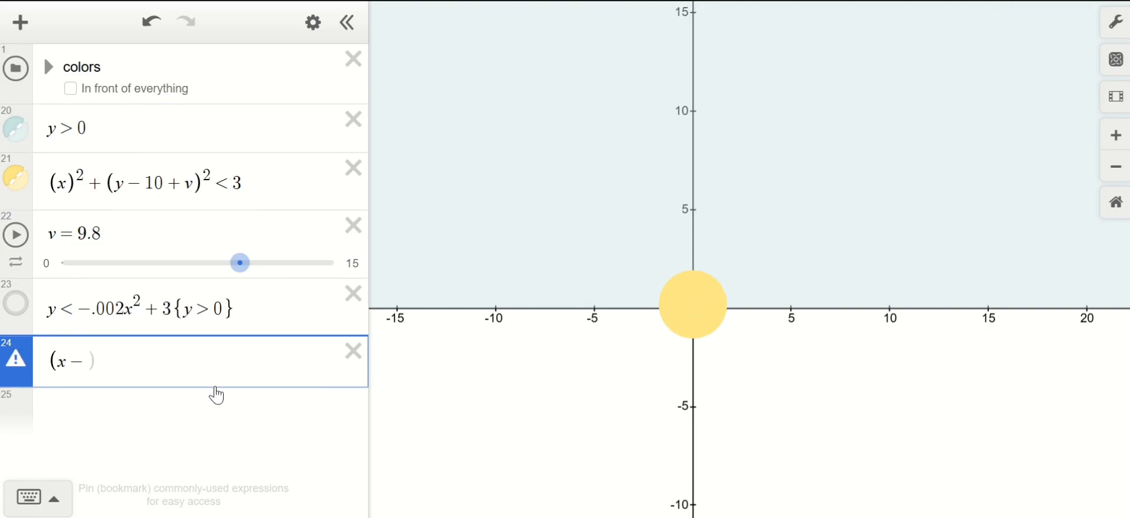
{"action": "type", "text": "8)(x-12"}
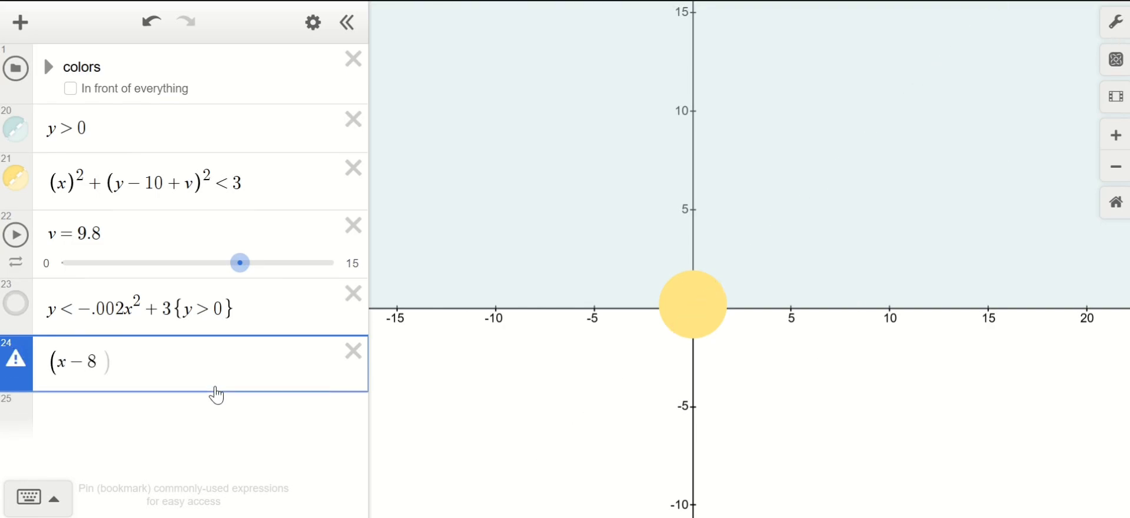
{"action": "type", "text": ")"}
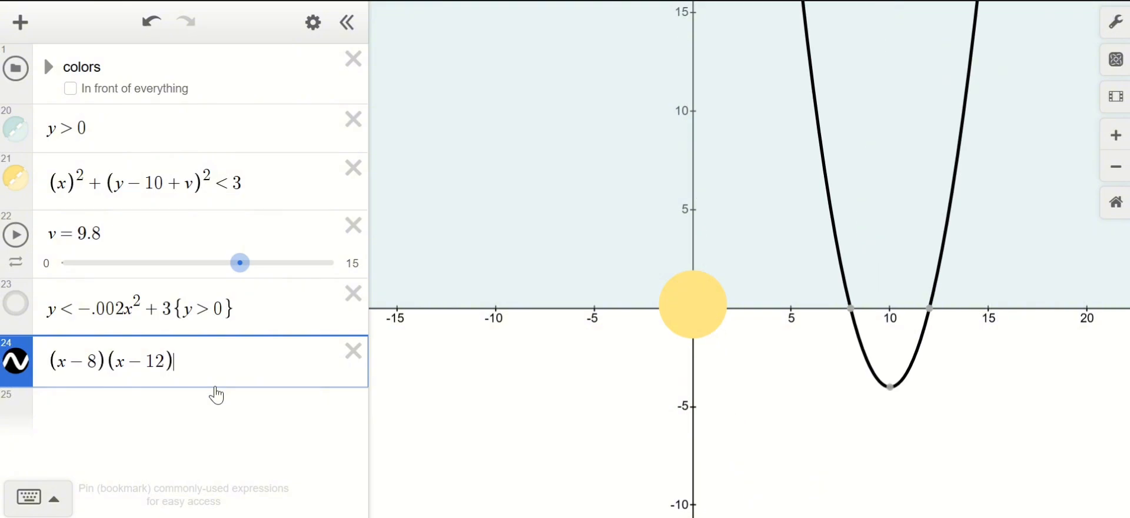
Flip and flatten the (x-8)(x-12) parabola by multiplying it by -.03.
{"action": "type", "text": "-"}
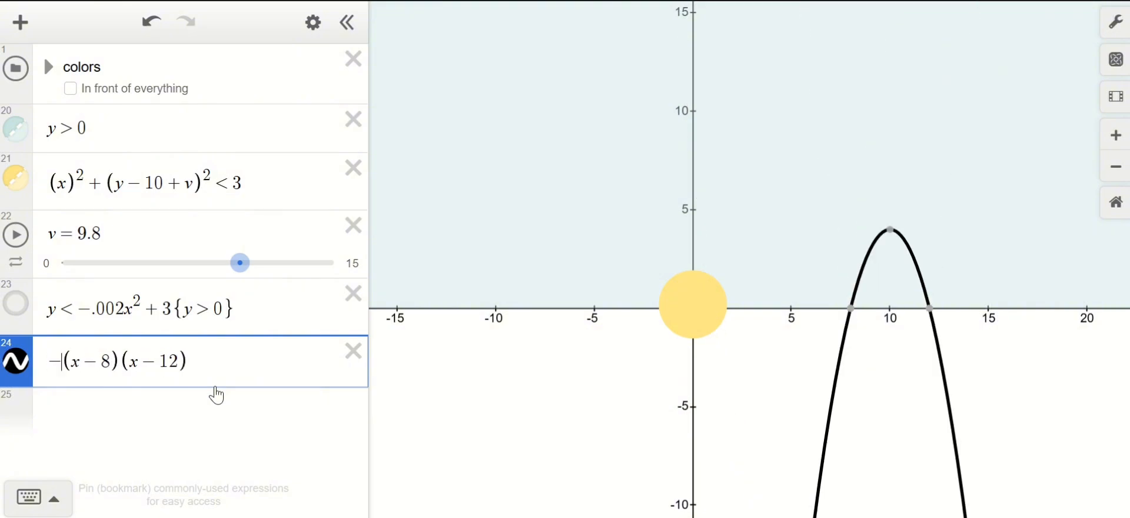
{"action": "type", "text": ".01"}
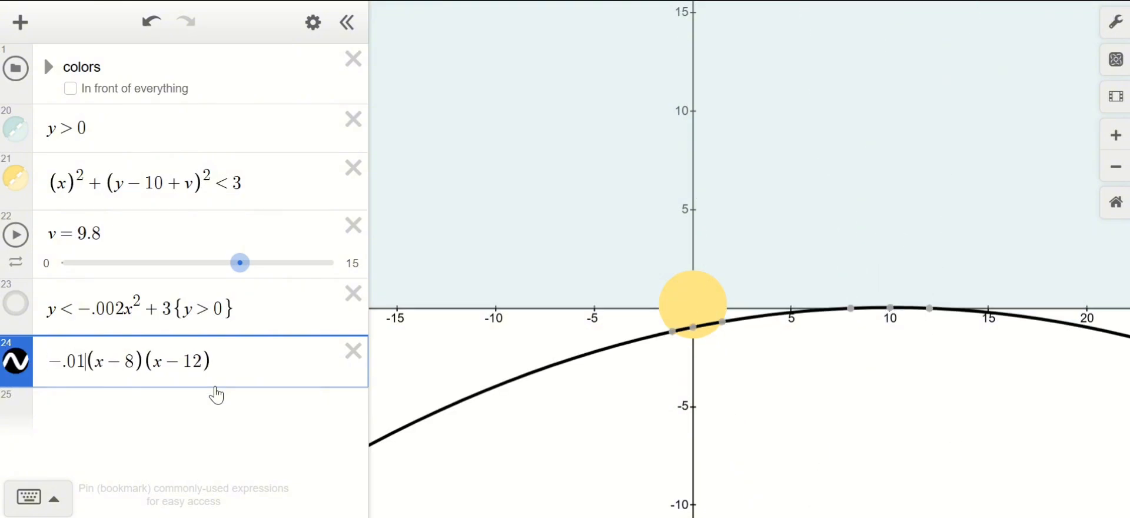
{"action": "key", "text": "BackSpace"}
{"action": "type", "text": "2"}
{"action": "key", "text": "BackSpace"}
{"action": "type", "text": "3"}
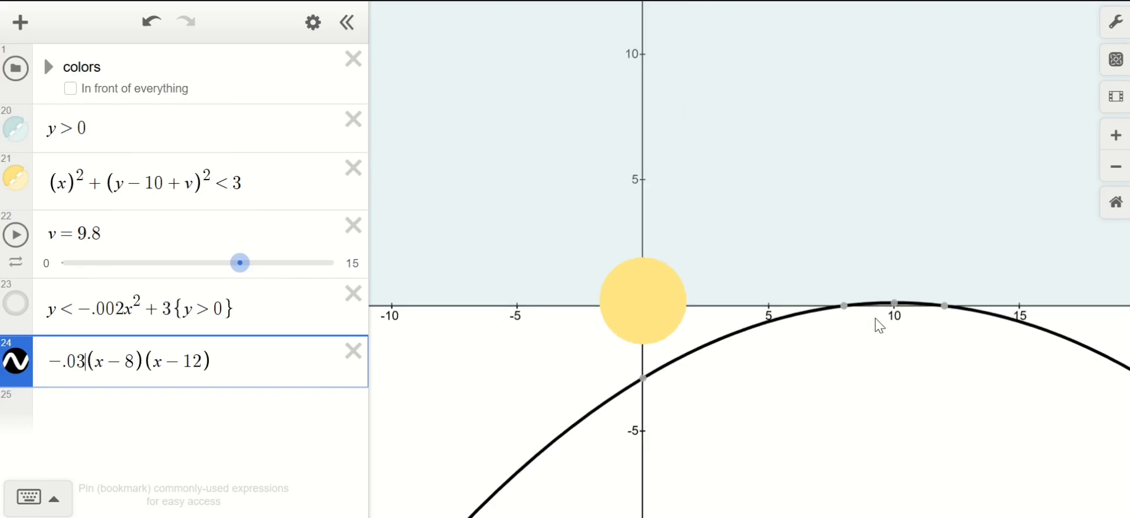
Examine the flattened parabola's two x-intercepts and its vertex on the graph.
{"action": "scroll", "coordinate": [887, 336], "scroll_direction": "up", "scroll_amount": 5}
{"action": "left_click_drag", "start_coordinate": [896, 348], "coordinate": [765, 390]}
{"action": "left_click", "coordinate": [610, 321]}
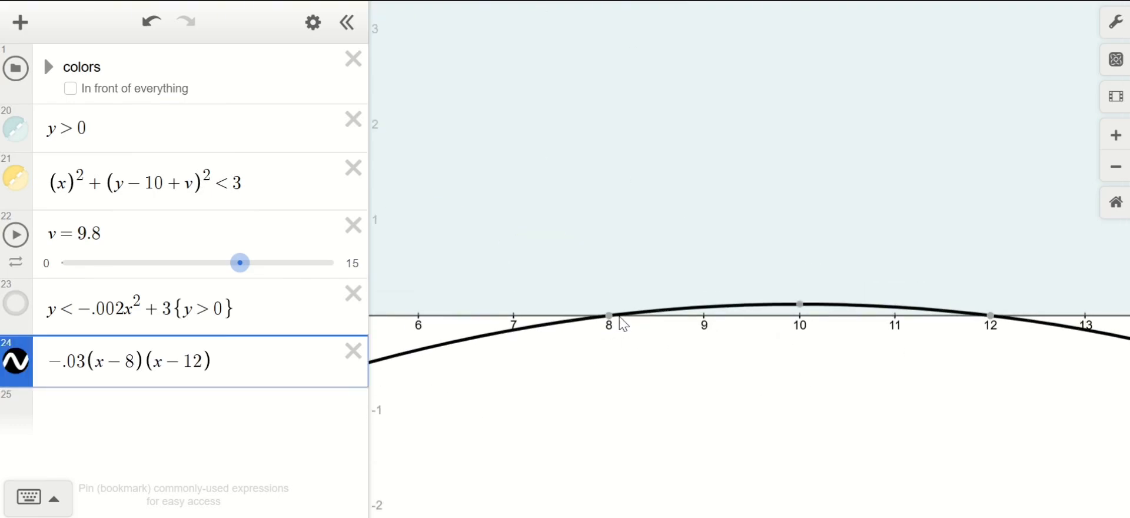
{"action": "left_click", "coordinate": [800, 305]}
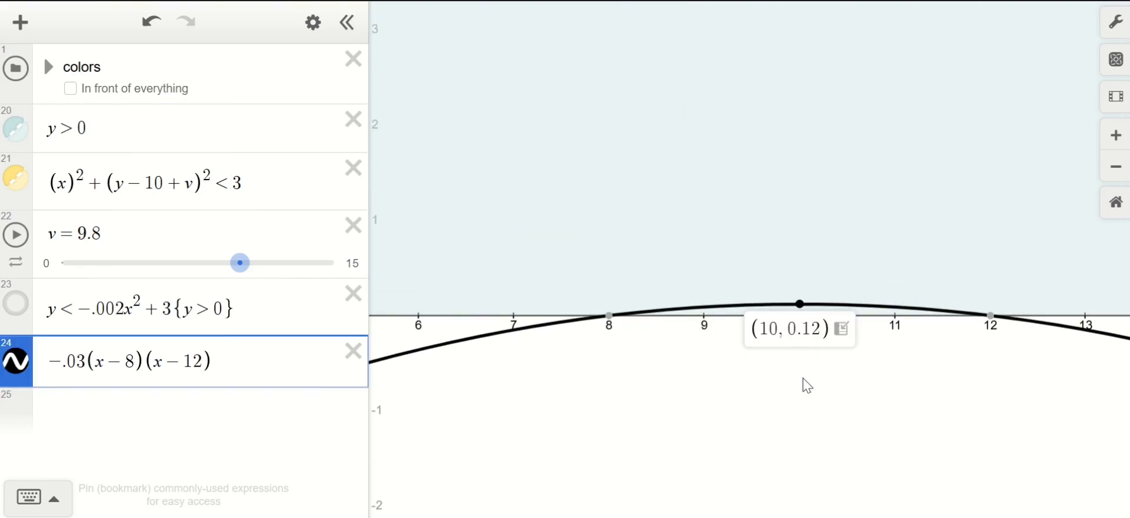
{"action": "left_click", "coordinate": [986, 321]}
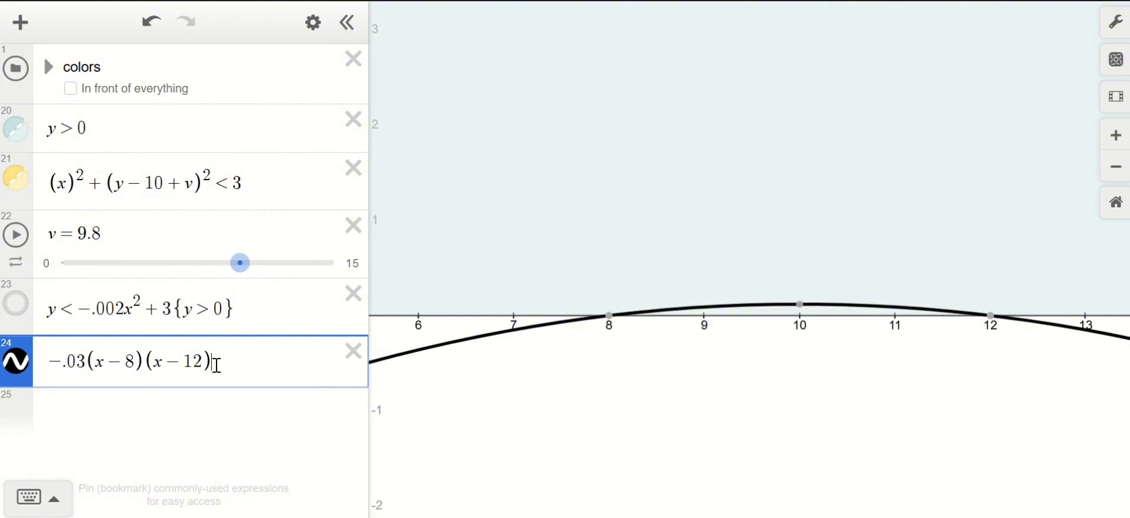
Enter the same quadratic in terms of the slider variable, -.03(v-8)(v-12), as a new expression.
{"action": "left_click", "coordinate": [105, 360]}
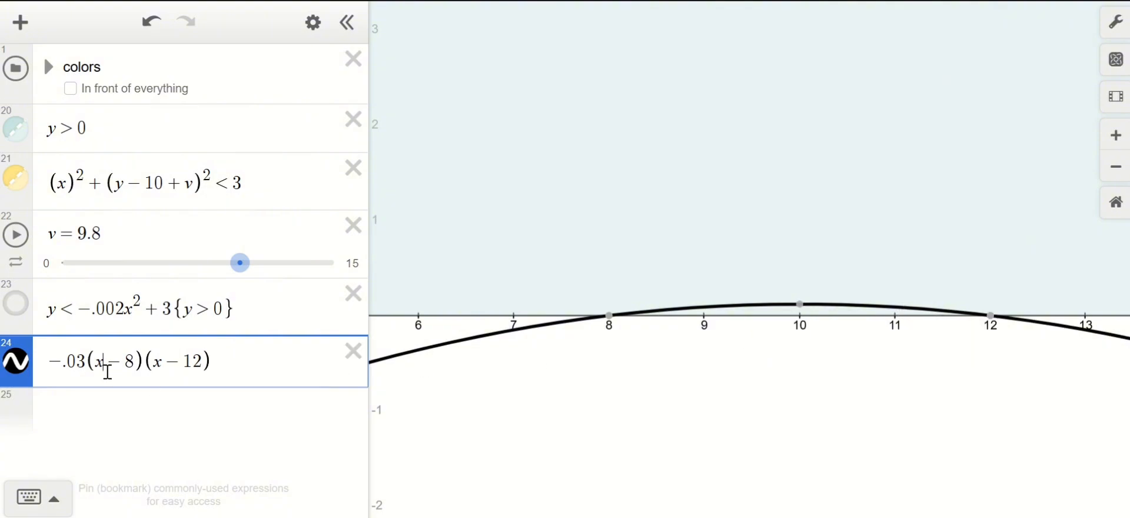
{"action": "left_click", "coordinate": [177, 419]}
{"action": "type", "text": "-.03(c"}
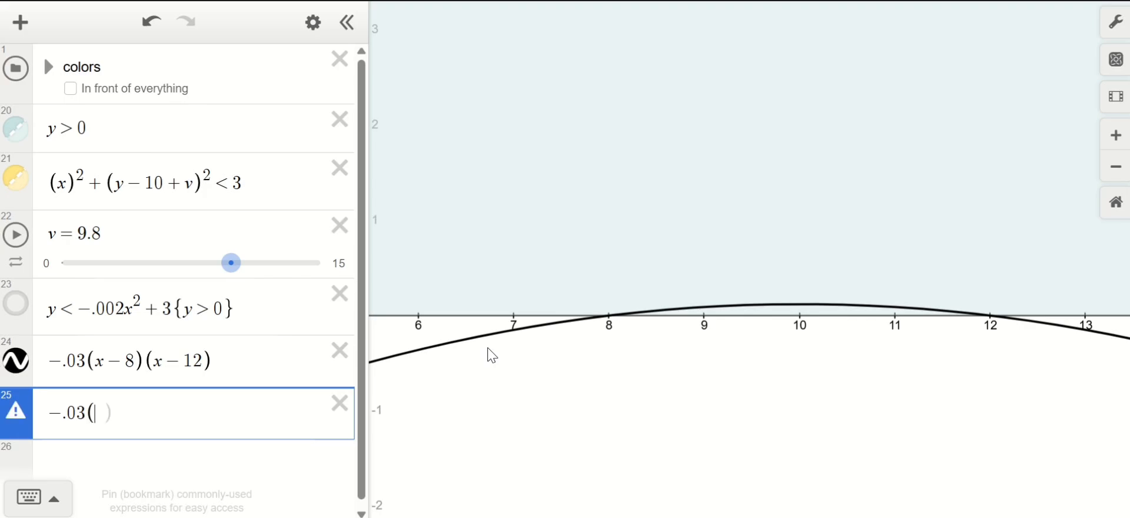
{"action": "key", "text": "BackSpace"}
{"action": "type", "text": "v-8)(v-12)"}
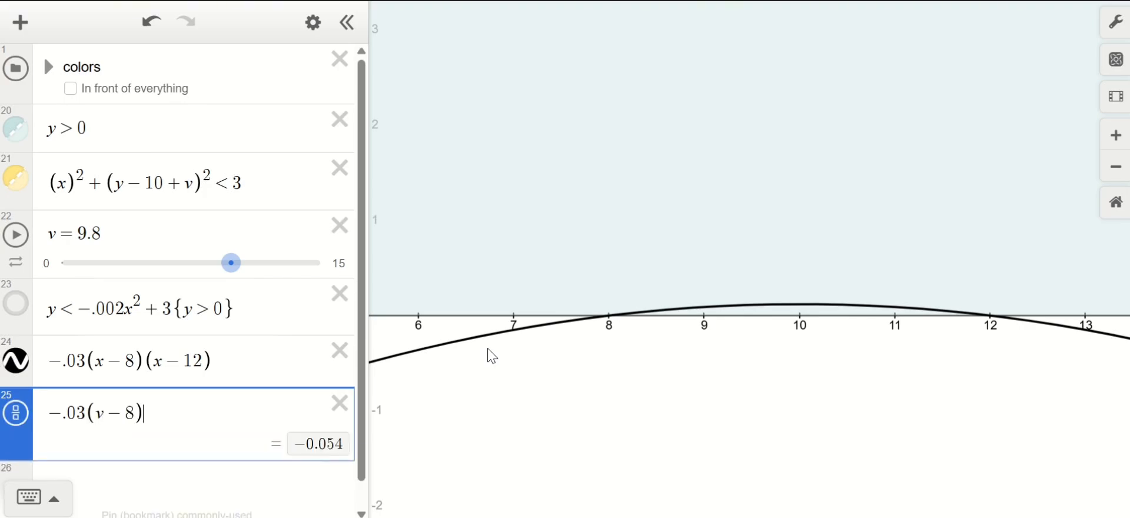
Show the orange region again and set its fill opacity to a copy of -.03(v-8)(v-12).
{"action": "left_click_drag", "start_coordinate": [250, 410], "coordinate": [2, 414]}
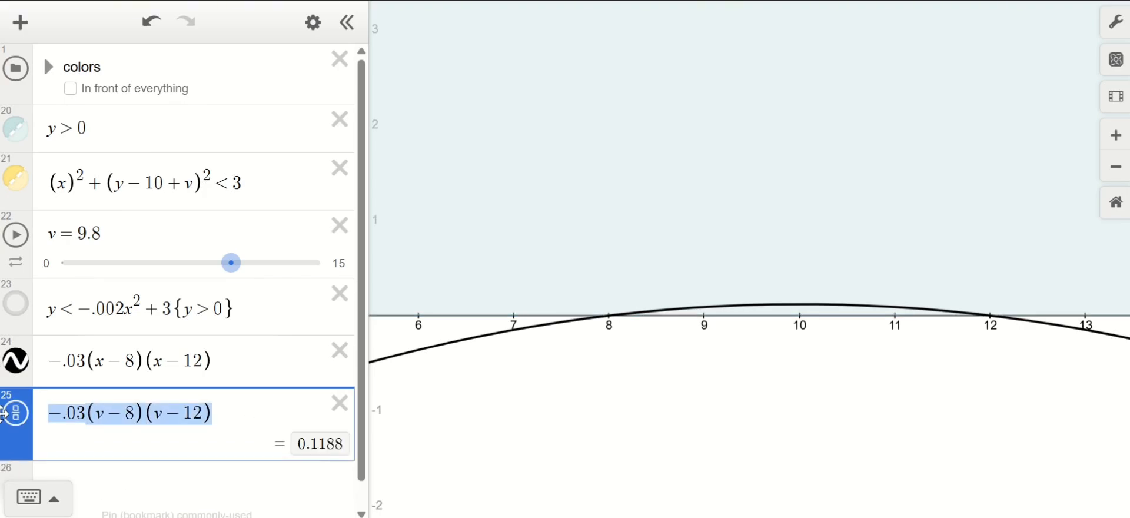
{"action": "left_click", "coordinate": [15, 164]}
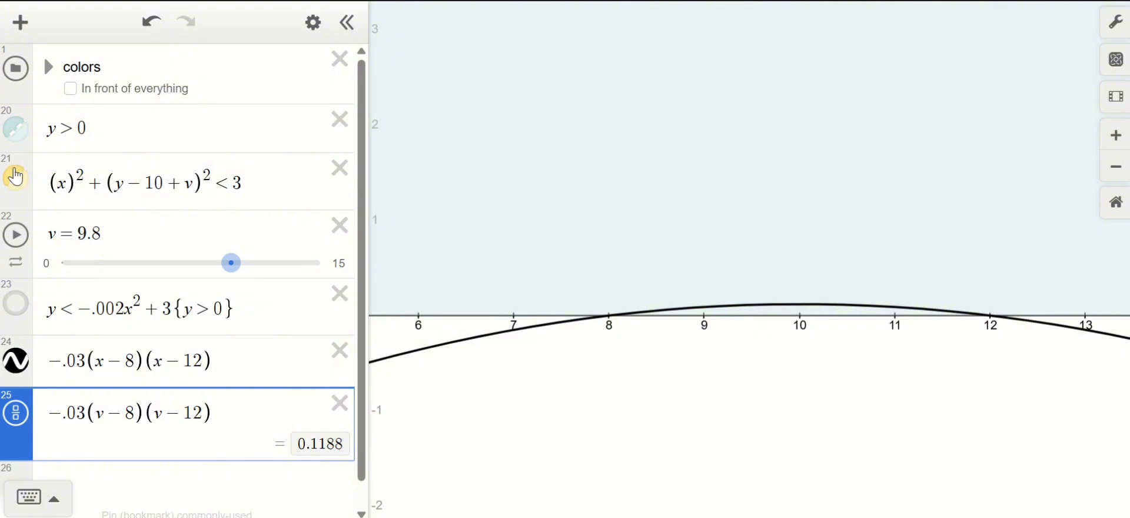
{"action": "left_click", "coordinate": [16, 304]}
{"action": "left_click", "coordinate": [14, 303]}
{"action": "left_click_drag", "start_coordinate": [90, 286], "coordinate": [47, 294]}
{"action": "type", "text": "-.03(v-8)(v-12)"}
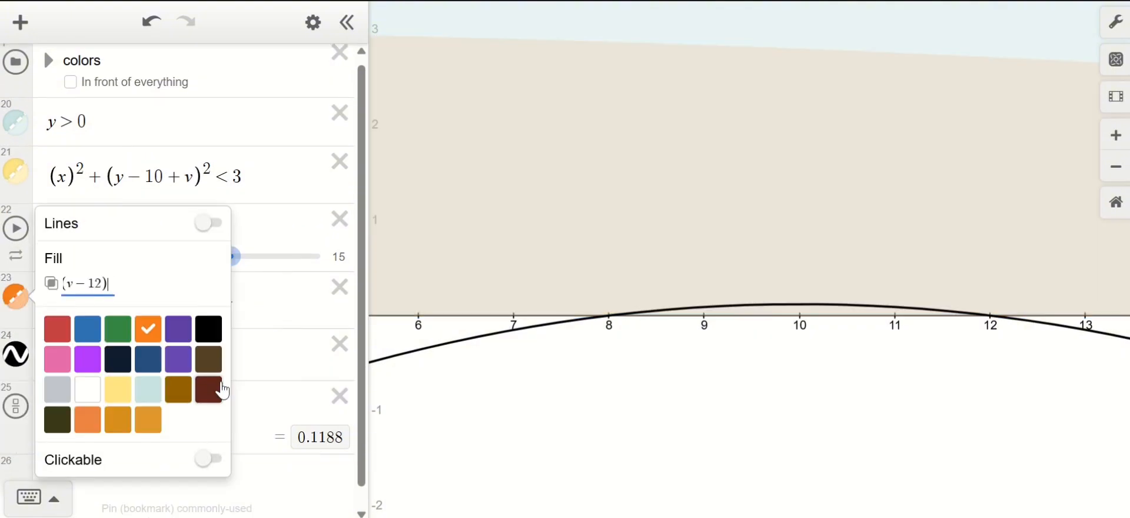
{"action": "left_click", "coordinate": [252, 399]}
Slide v from 0 to 9.9 to test how the orange region fades in as the sun drops.
{"action": "left_click_drag", "start_coordinate": [230, 257], "coordinate": [59, 259]}
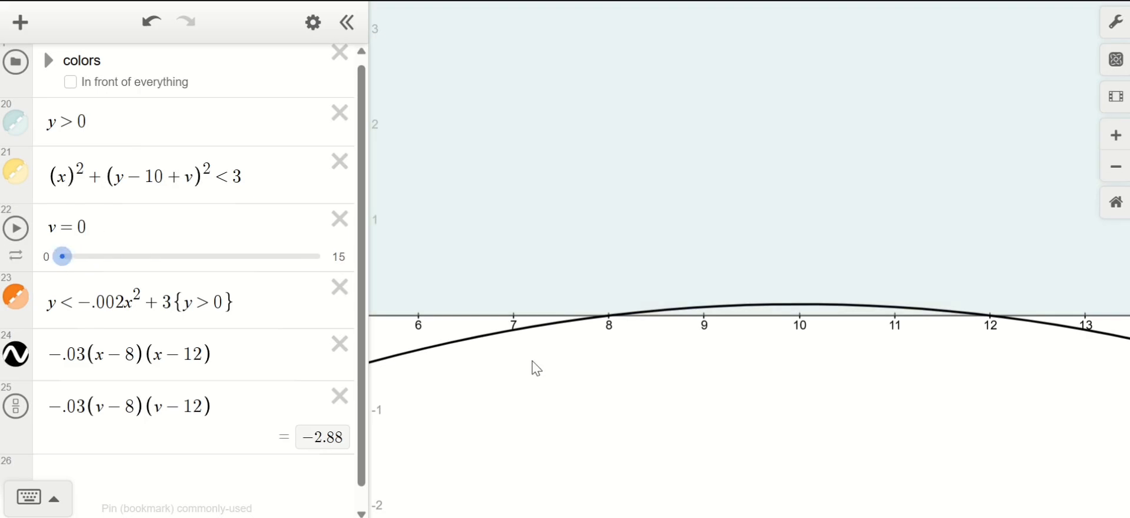
{"action": "scroll", "coordinate": [532, 361], "scroll_direction": "down", "scroll_amount": 3}
{"action": "left_click_drag", "start_coordinate": [532, 360], "coordinate": [945, 417]}
{"action": "scroll", "coordinate": [948, 424], "scroll_direction": "down", "scroll_amount": 3}
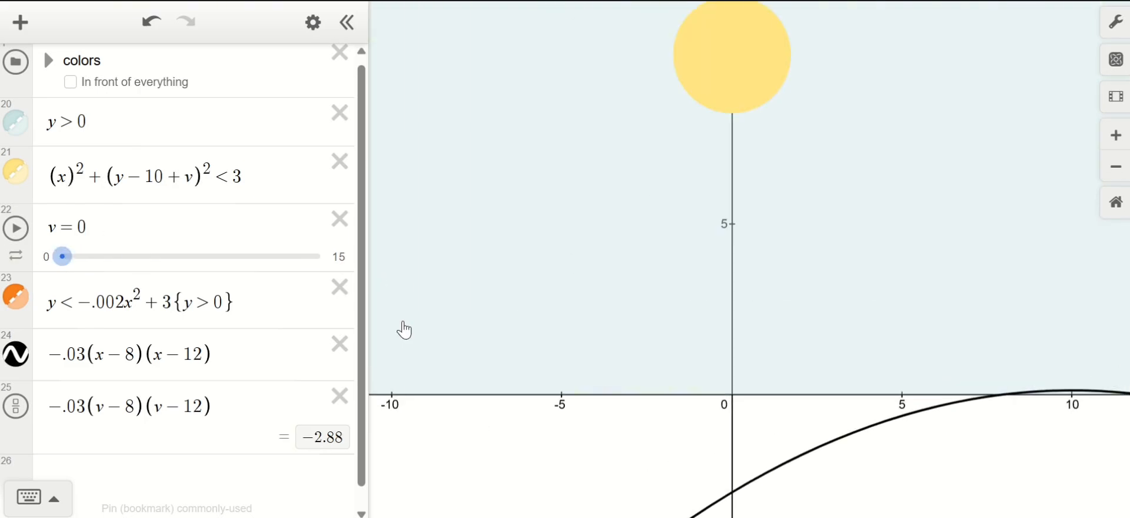
{"action": "left_click_drag", "start_coordinate": [68, 265], "coordinate": [221, 297]}
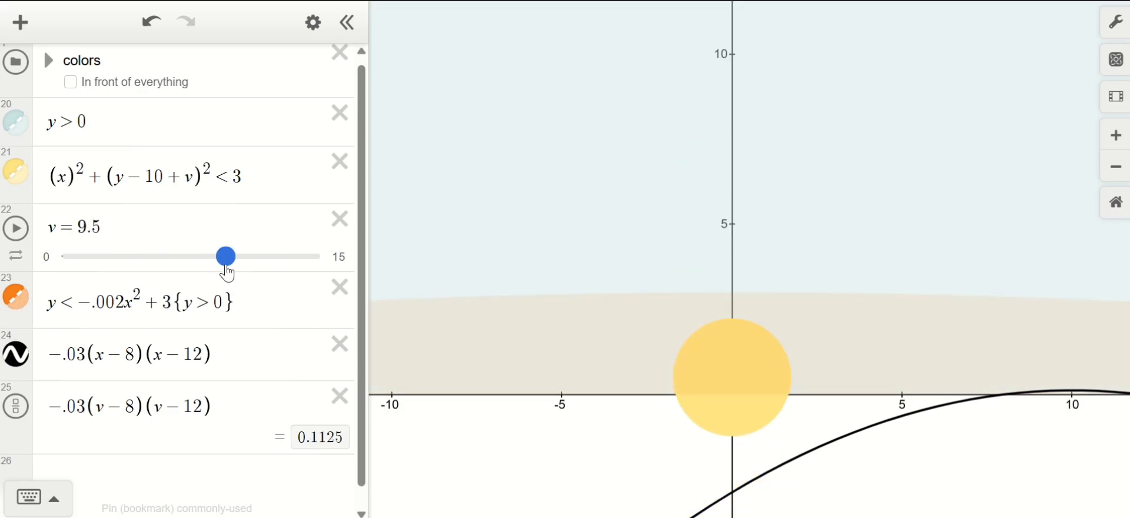
{"action": "left_click_drag", "start_coordinate": [227, 274], "coordinate": [232, 274]}
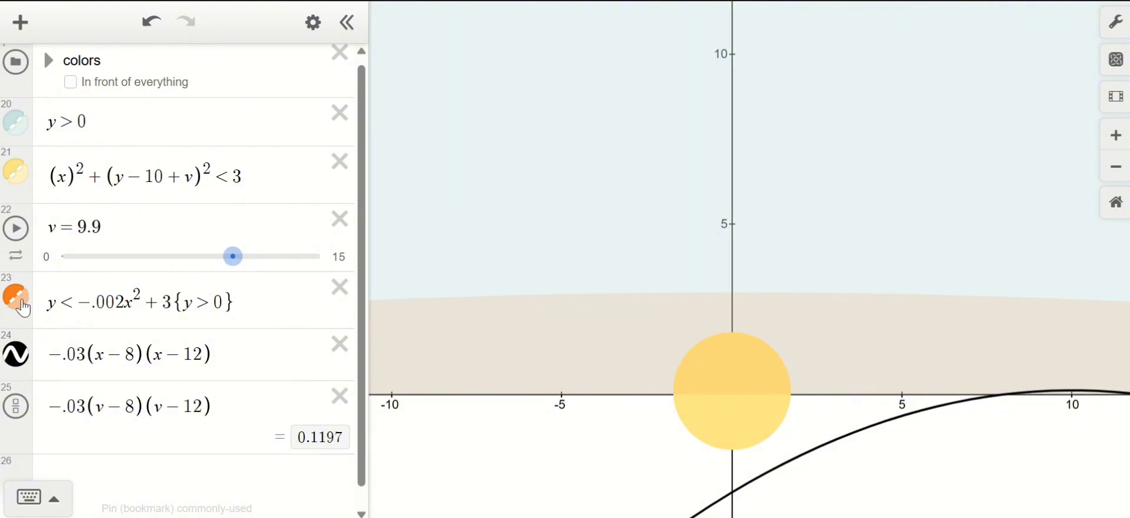
Change the coefficient in the orange region's fill opacity to -.04 and slide v to 10.4.
{"action": "left_click", "coordinate": [16, 298]}
{"action": "left_click", "coordinate": [86, 292]}
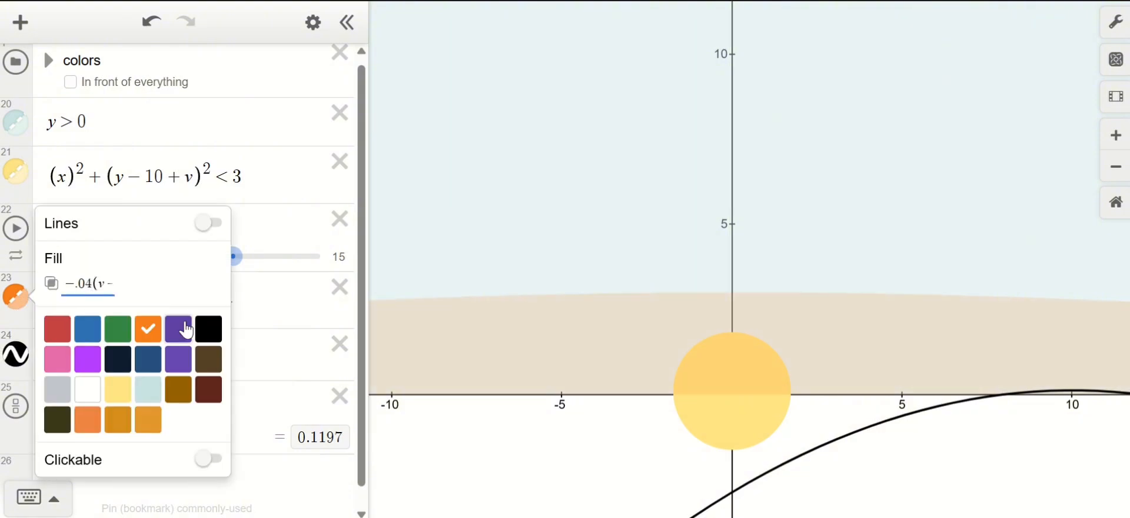
{"action": "left_click", "coordinate": [565, 404]}
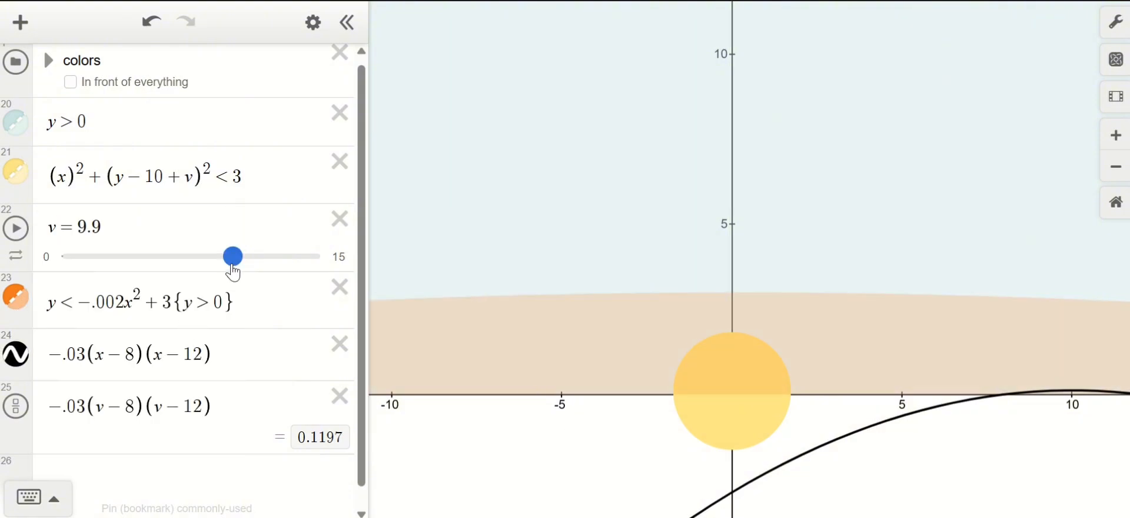
{"action": "mouse_move", "coordinate": [234, 273]}
{"action": "left_mouse_down"}
{"action": "mouse_move", "coordinate": [288, 279]}
{"action": "mouse_move", "coordinate": [151, 273]}
{"action": "mouse_move", "coordinate": [262, 291]}
{"action": "mouse_move", "coordinate": [242, 290]}
{"action": "left_mouse_up"}
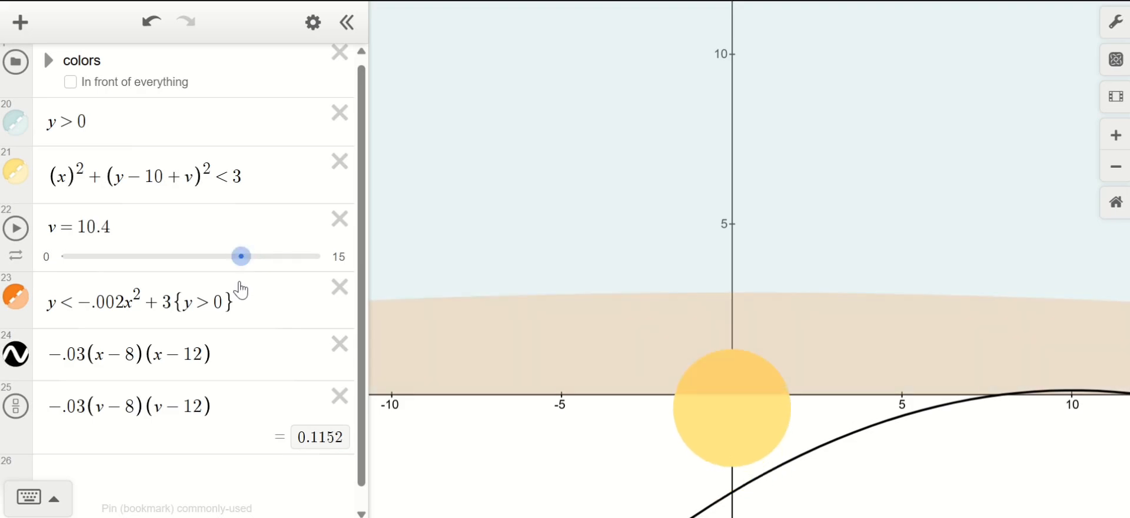
Add the inequality y>-.002x^2+3 as a new expression directly below the orange region, reusing that region's quadratic.
{"action": "left_click", "coordinate": [295, 309]}
{"action": "key", "text": "Return"}
{"action": "type", "text": "y"}
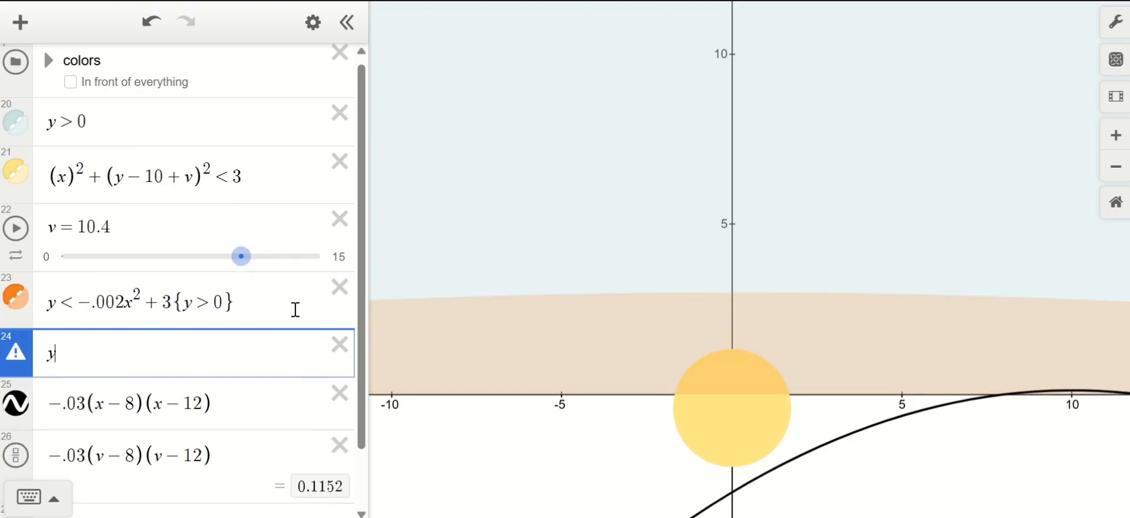
{"action": "left_click_drag", "start_coordinate": [172, 298], "coordinate": [86, 311]}
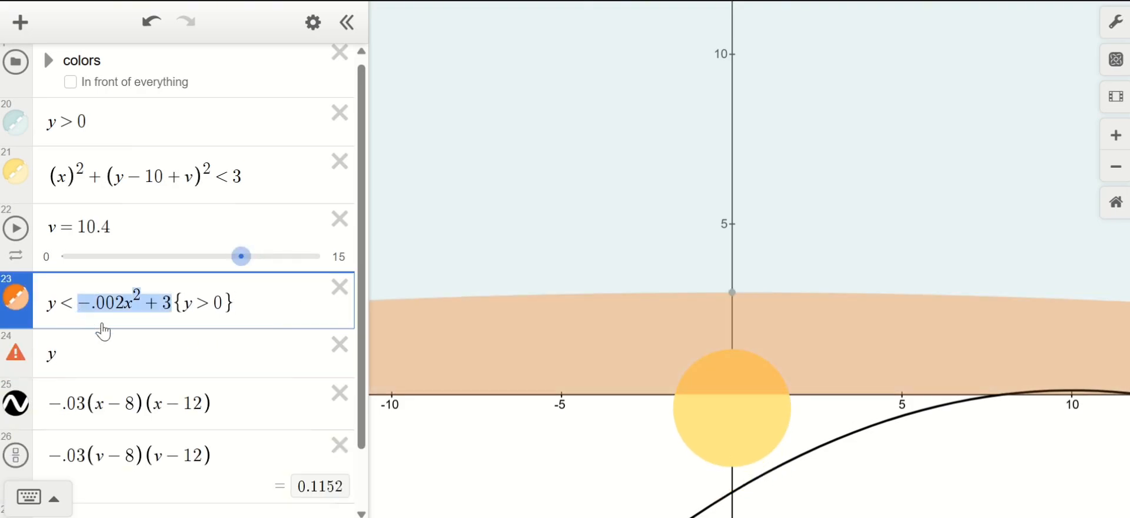
{"action": "left_click", "coordinate": [120, 349]}
{"action": "type", "text": "−.002x^2+3"}
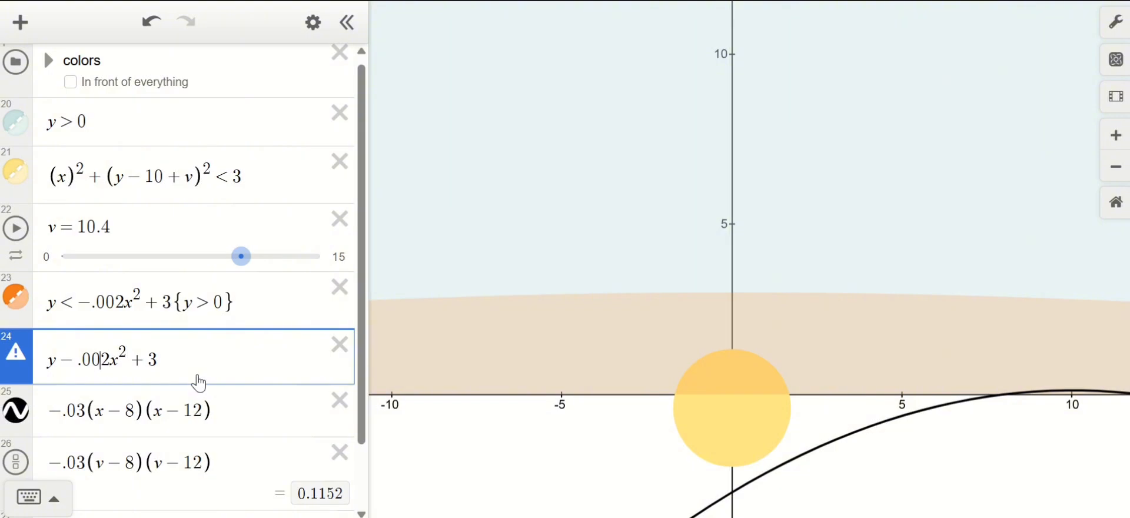
{"action": "type", "text": ">"}
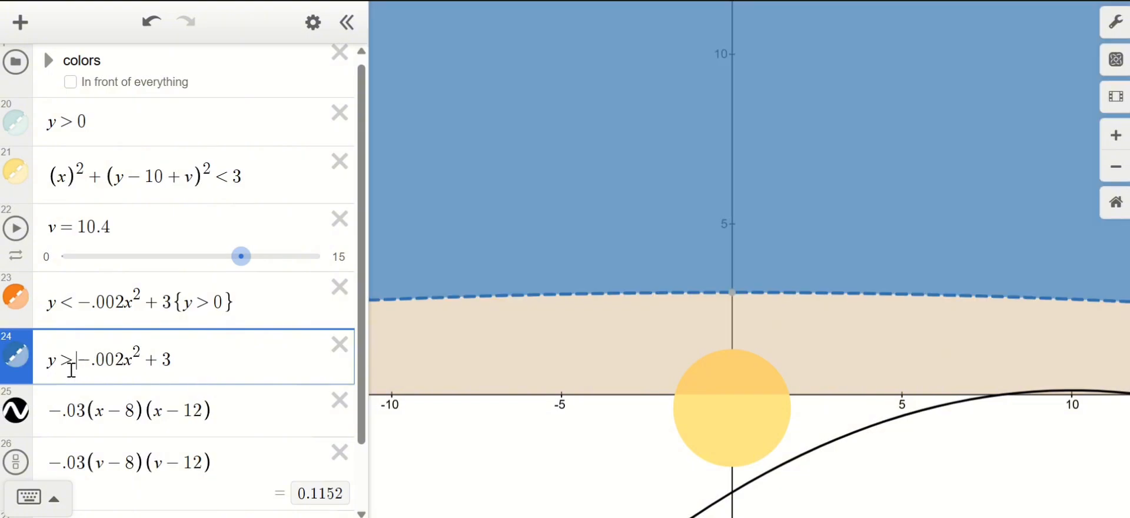
Remove the new region's boundary line and restrict it to {y<-.002x^2+6}.
{"action": "left_click", "coordinate": [16, 356]}
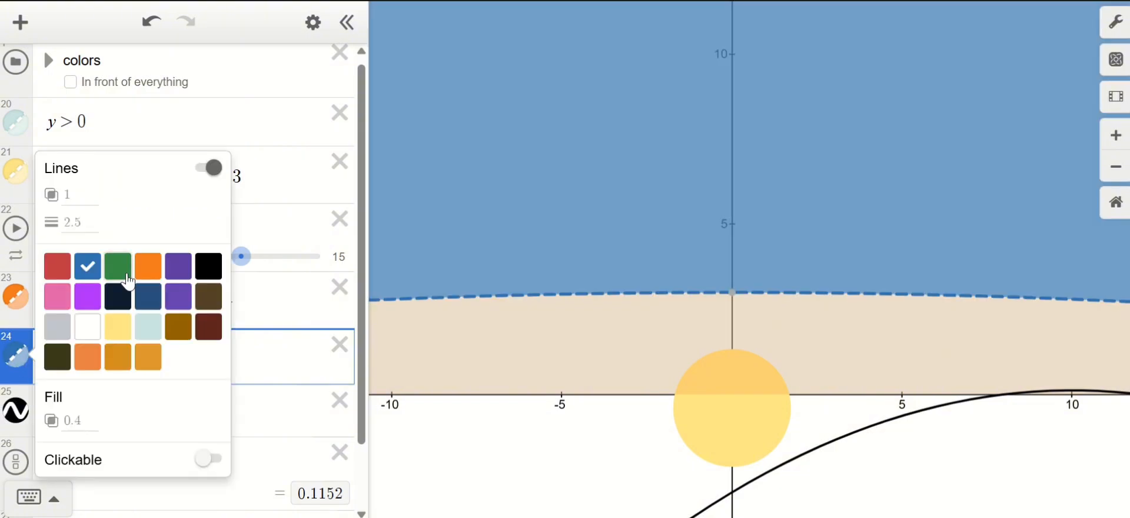
{"action": "left_click", "coordinate": [209, 167]}
{"action": "left_click", "coordinate": [237, 343]}
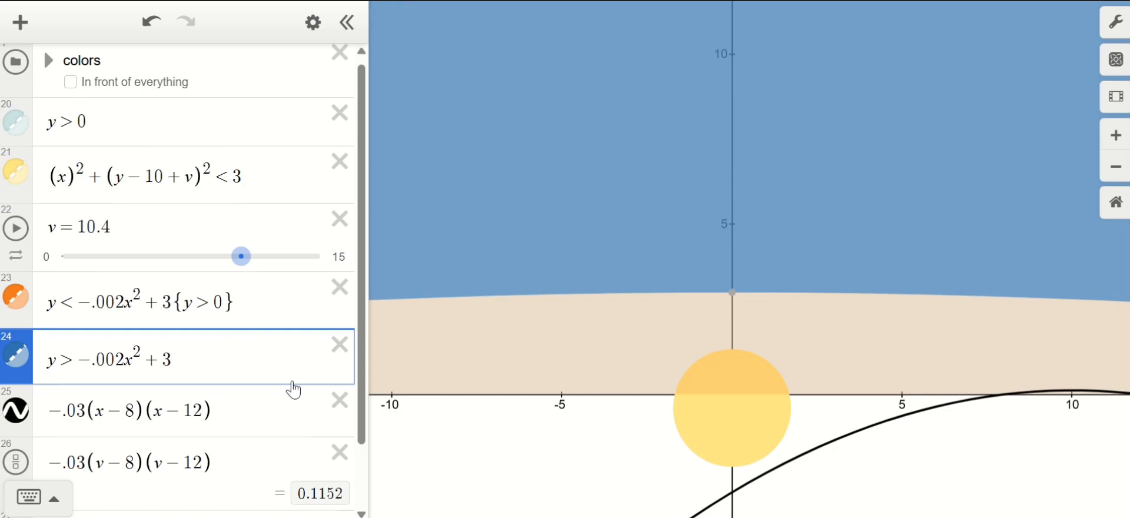
{"action": "type", "text": "{y"}
{"action": "type", "text": "<-.002x^2"}
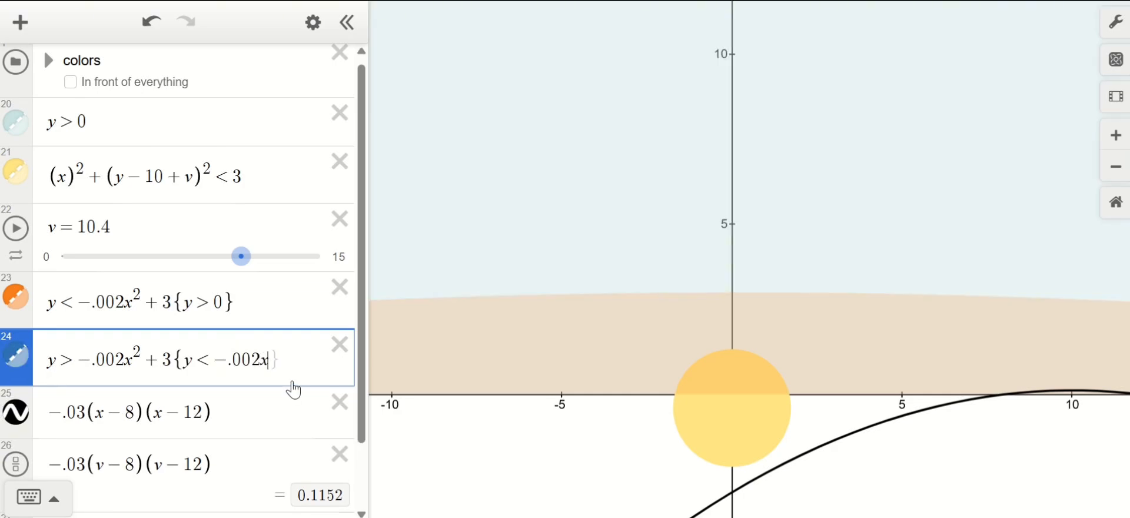
{"action": "type", "text": "+5"}
{"action": "key", "text": "BackSpace"}
{"action": "type", "text": "6"}
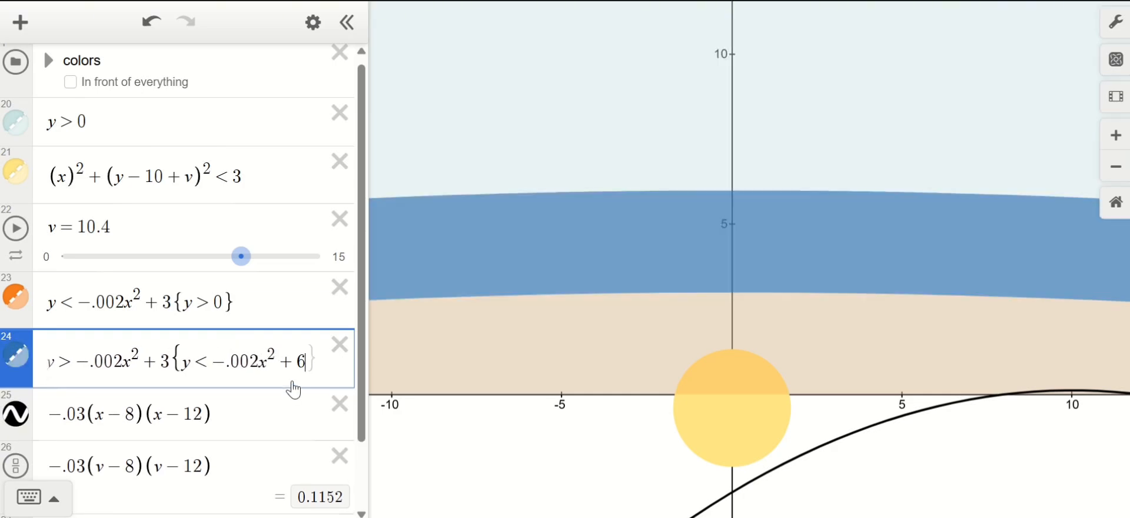
Color the new band pink and set its fill opacity to a copy of the orange region's opacity expression.
{"action": "left_click", "coordinate": [27, 366]}
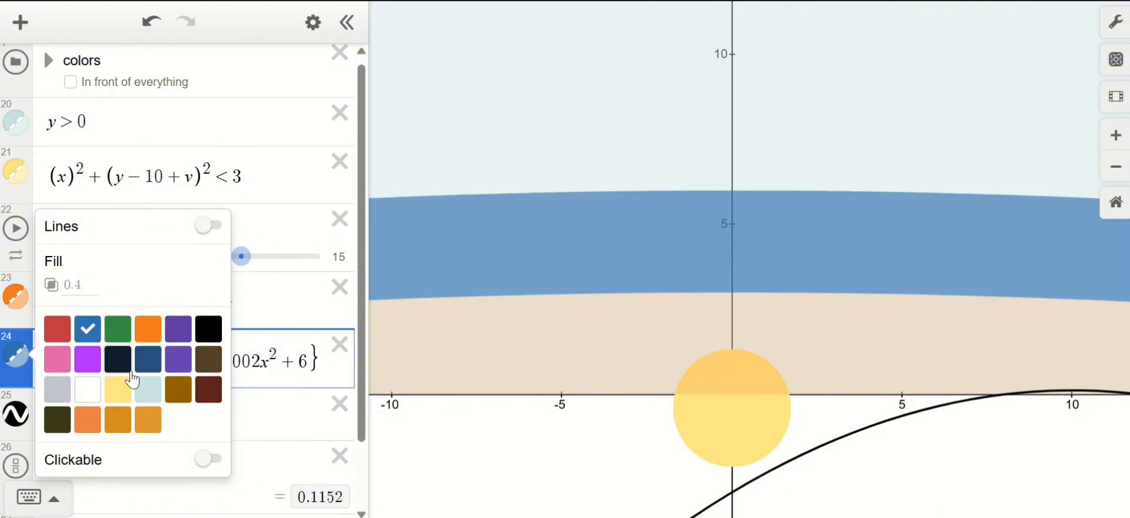
{"action": "left_click", "coordinate": [57, 359]}
{"action": "left_click", "coordinate": [500, 449]}
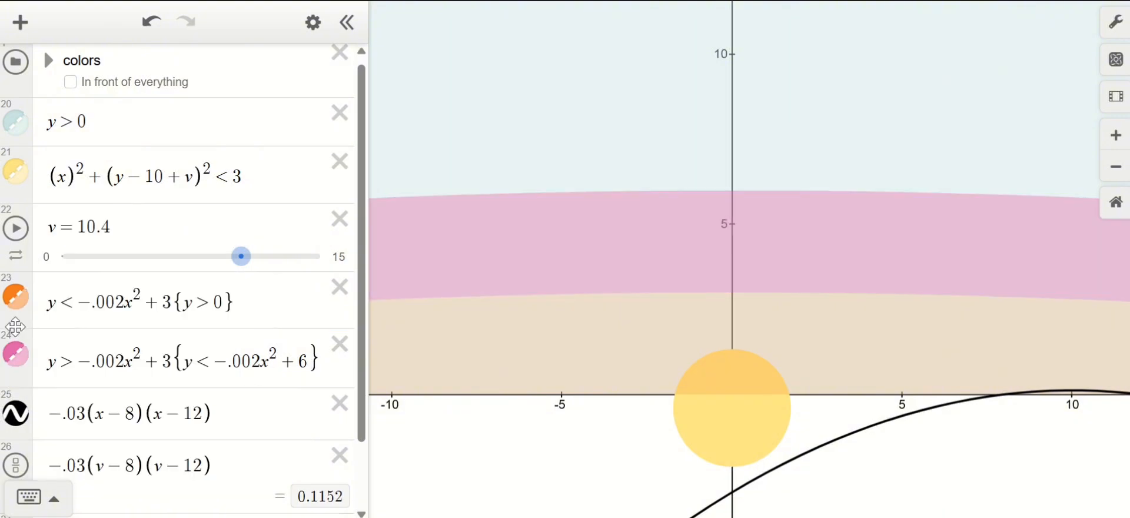
{"action": "left_click", "coordinate": [21, 305]}
{"action": "left_click_drag", "start_coordinate": [64, 283], "coordinate": [280, 325]}
{"action": "left_click", "coordinate": [17, 357]}
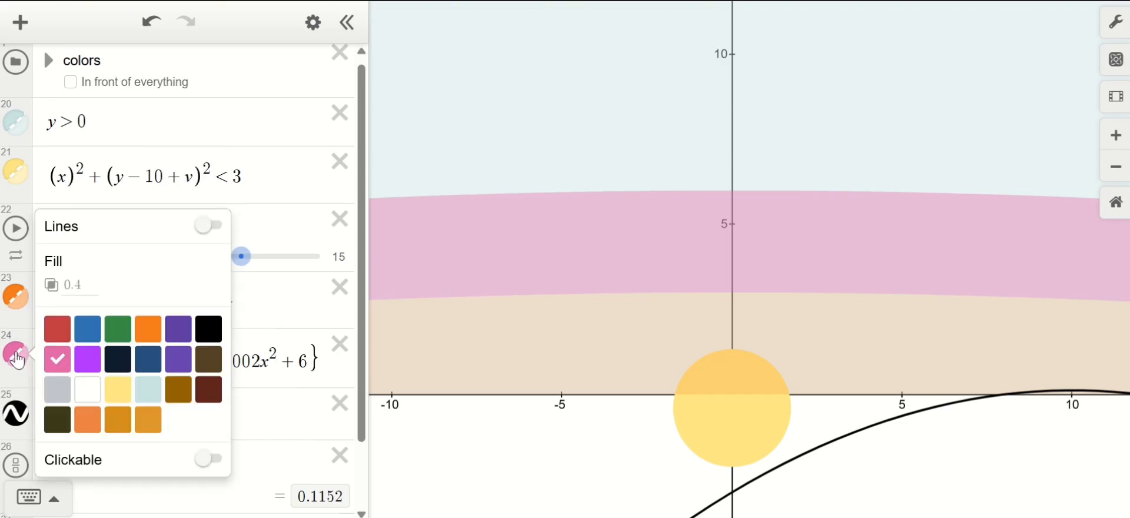
{"action": "left_click_drag", "start_coordinate": [64, 288], "coordinate": [304, 365]}
{"action": "key", "text": "ctrl+v"}
{"action": "left_click", "coordinate": [492, 466]}
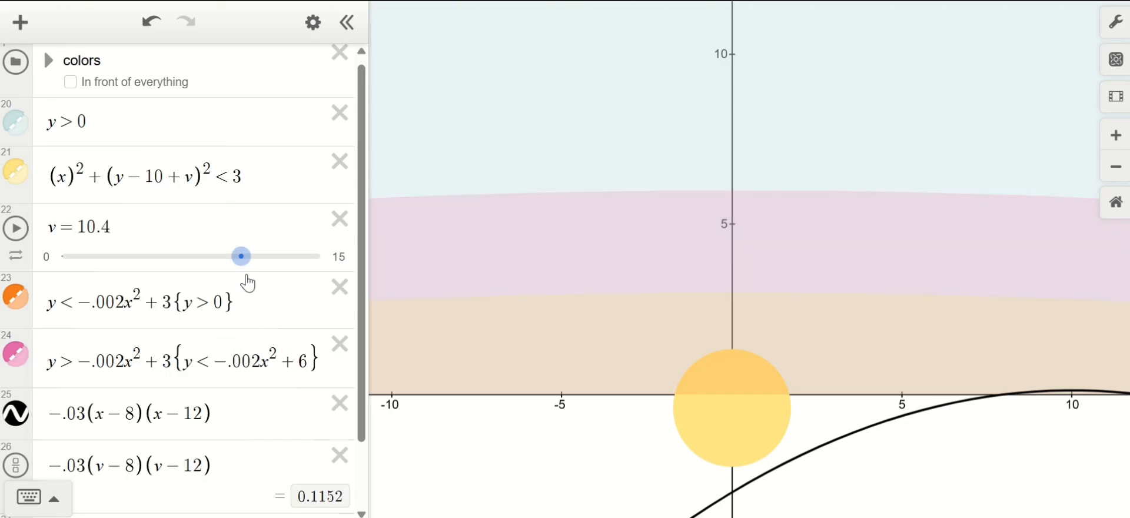
Hide the curve -.03(x-8)(x-12) and slide v down to 1.4, testing how both horizon bands fade.
{"action": "left_click_drag", "start_coordinate": [240, 256], "coordinate": [210, 347]}
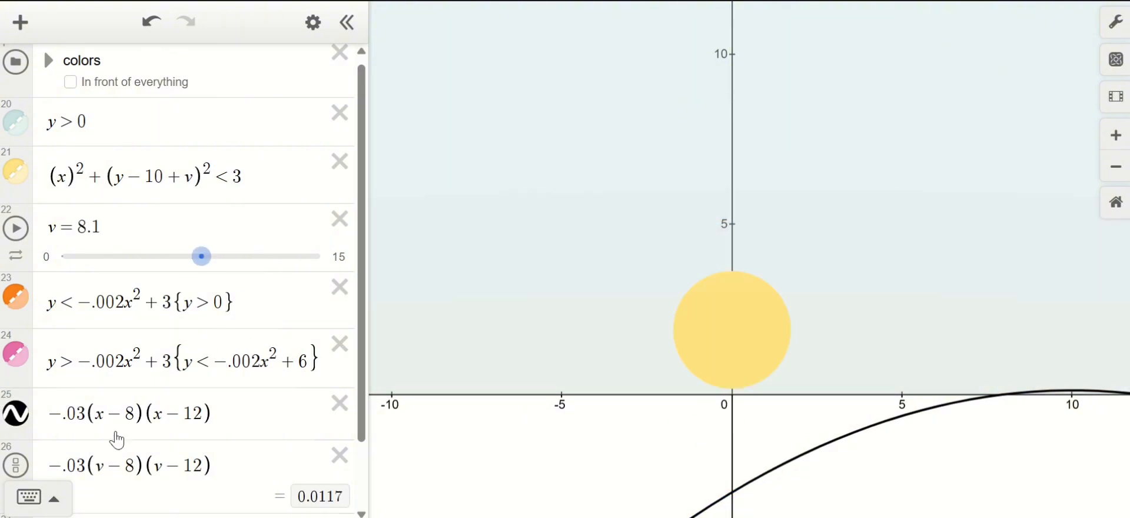
{"action": "scroll", "coordinate": [117, 440], "scroll_direction": "down", "scroll_amount": 1}
{"action": "left_click", "coordinate": [20, 364]}
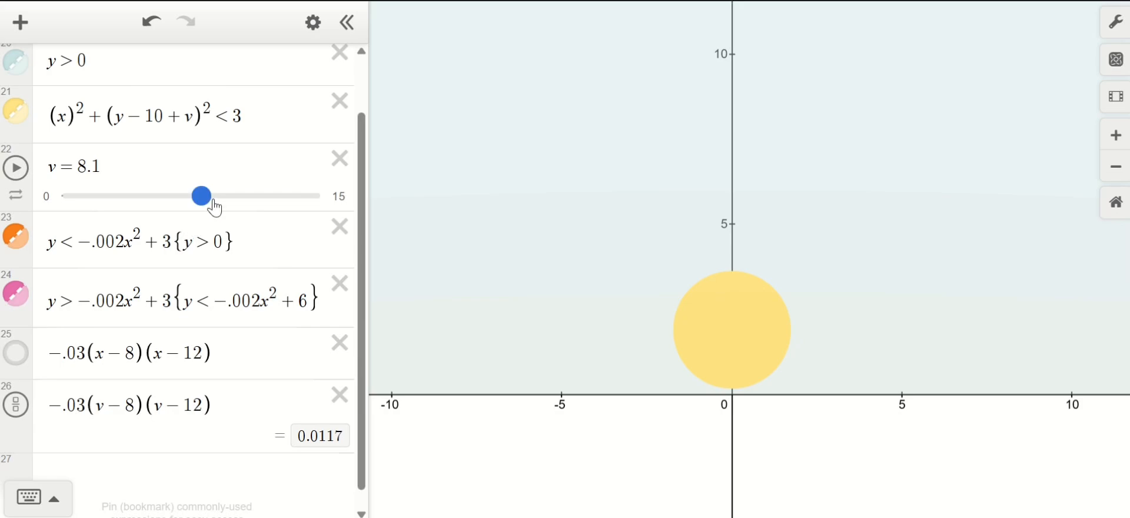
{"action": "left_click_drag", "start_coordinate": [215, 206], "coordinate": [93, 227]}
Define the list L_sun=[0,1] in a new expression directly below the sun's inequality.
{"action": "left_click", "coordinate": [257, 128]}
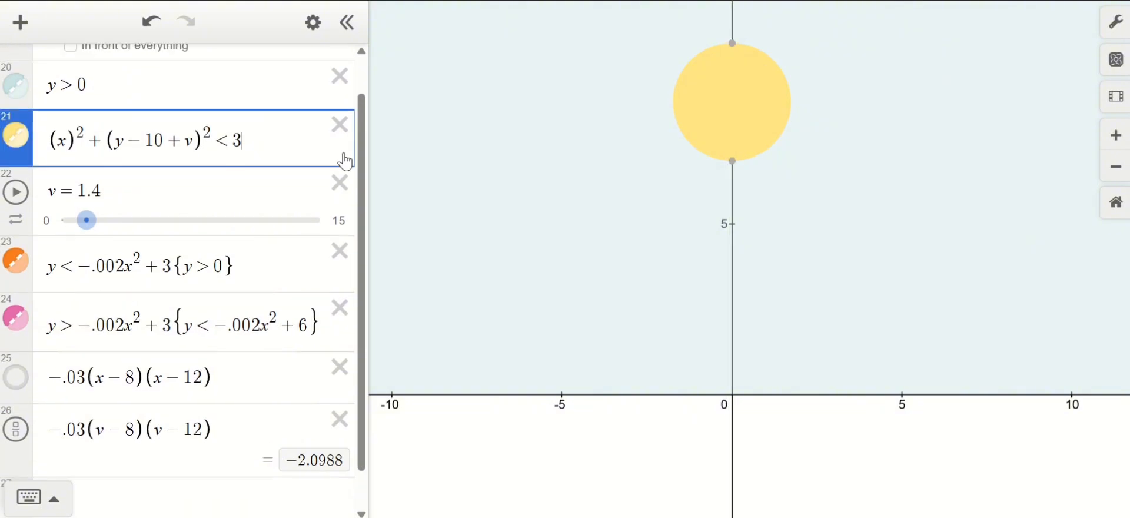
{"action": "key", "text": "Return"}
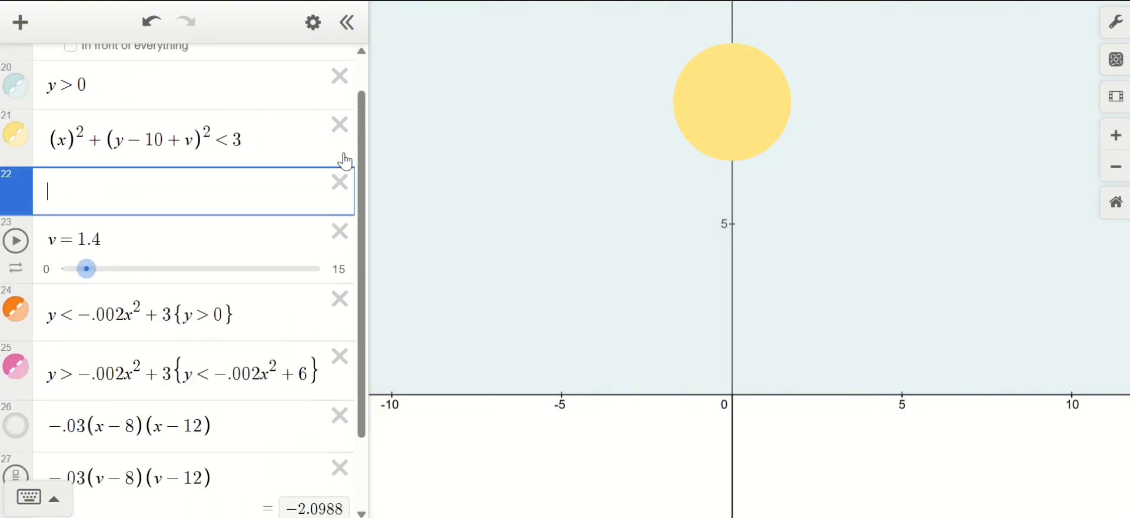
{"action": "type", "text": "L+"}
{"action": "key", "text": "BackSpace"}
{"action": "type", "text": "_"}
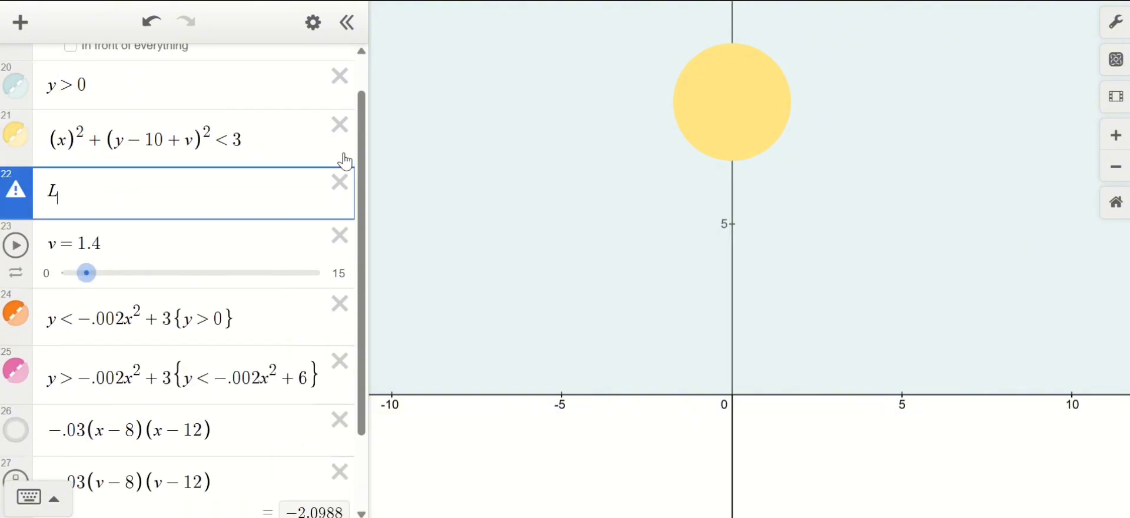
{"action": "type", "text": "sun=[0,1"}
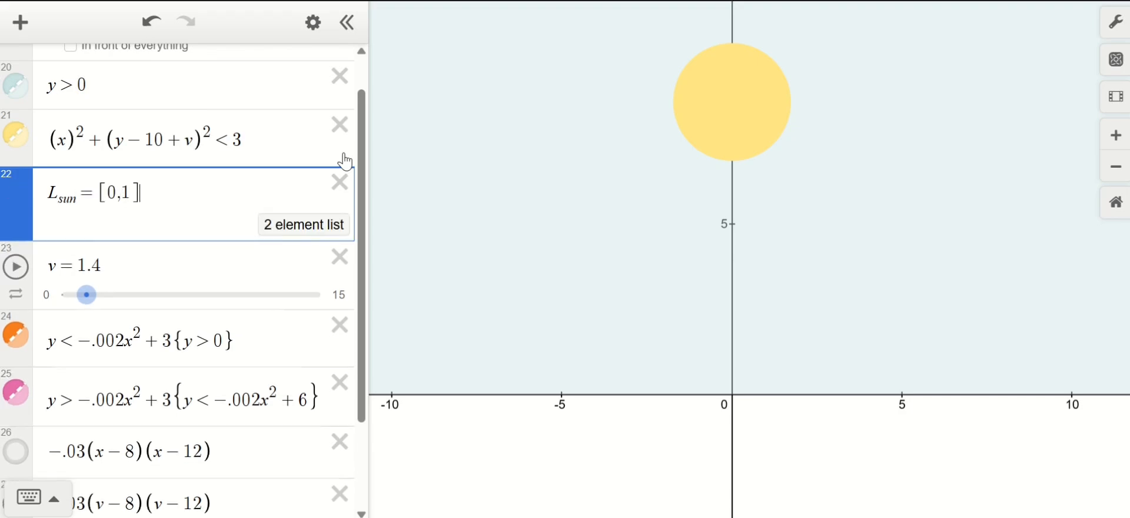
Add L_sun to the 3 in the sun's inequality and set the sun's fill opacity to .3.
{"action": "left_click", "coordinate": [292, 149]}
{"action": "type", "text": "+L_sun"}
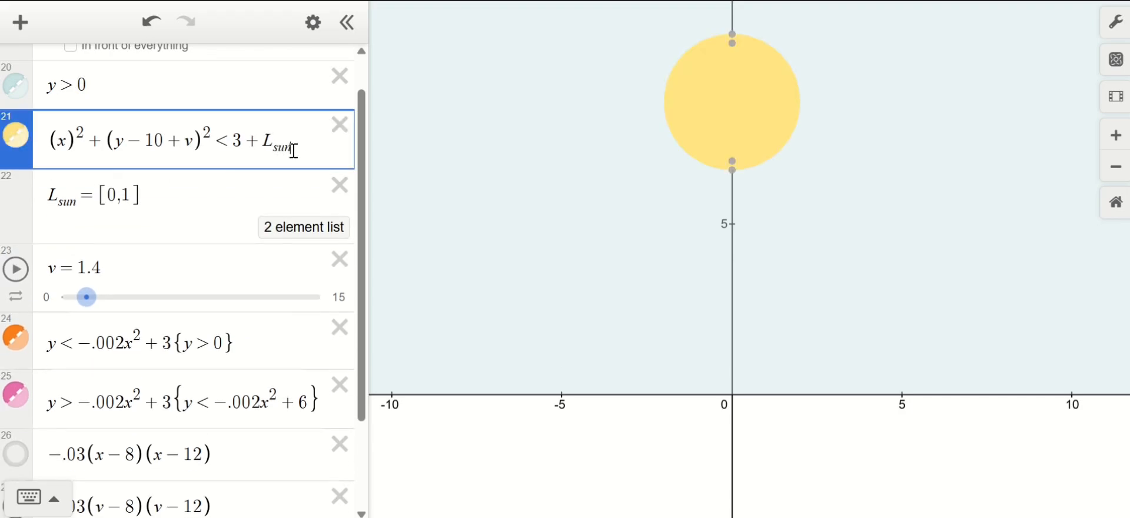
{"action": "left_click", "coordinate": [434, 175]}
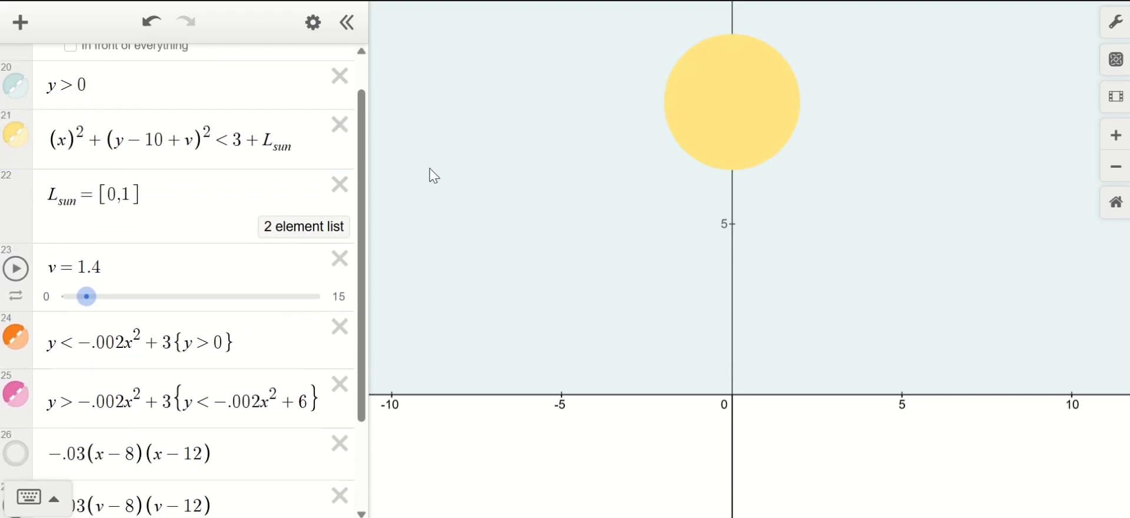
{"action": "left_click", "coordinate": [14, 144]}
{"action": "left_click", "coordinate": [75, 195]}
{"action": "key", "text": "BackSpace"}
{"action": "type", "text": ".4"}
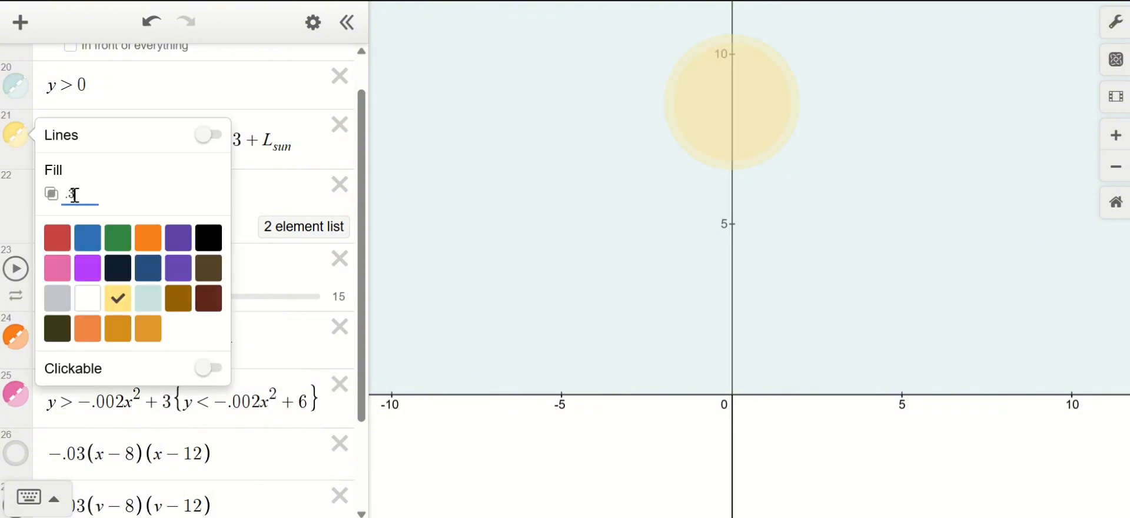
{"action": "left_click", "coordinate": [557, 238]}
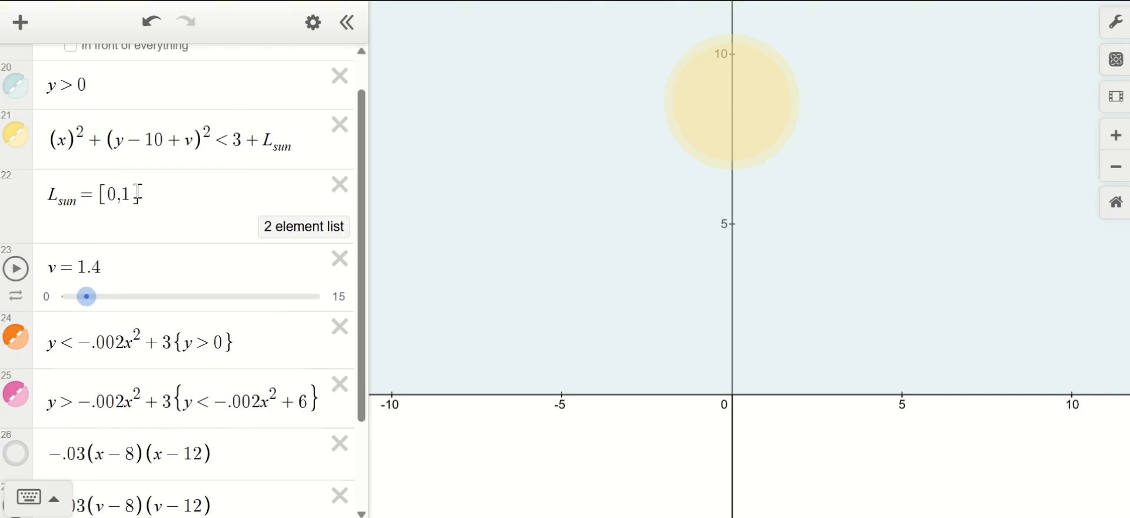
Extend the L_sun list beyond two elements, making it the range [0,0.5...5].
{"action": "left_click", "coordinate": [290, 240]}
{"action": "type", "text": ",2"}
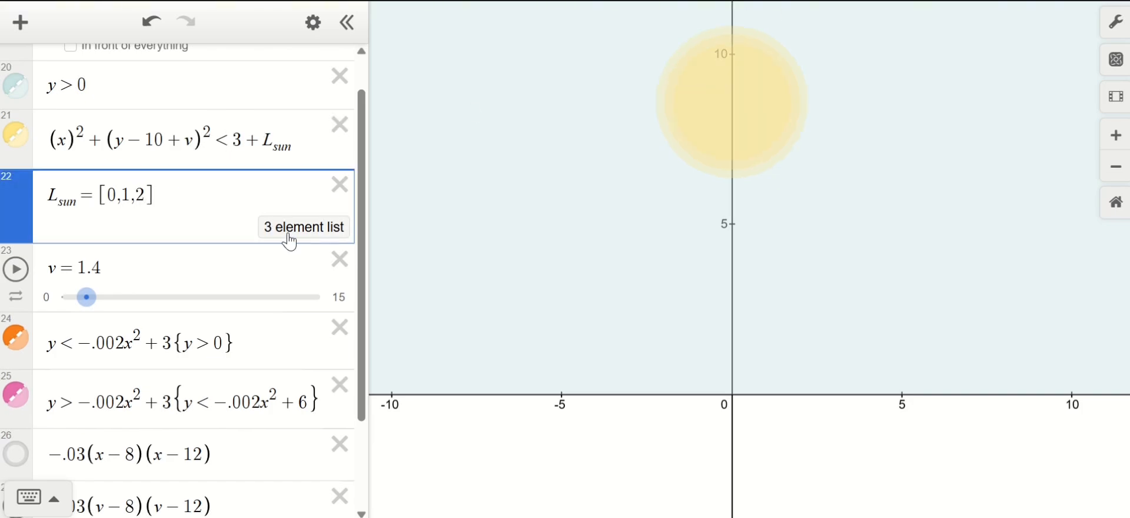
{"action": "type", "text": ",3"}
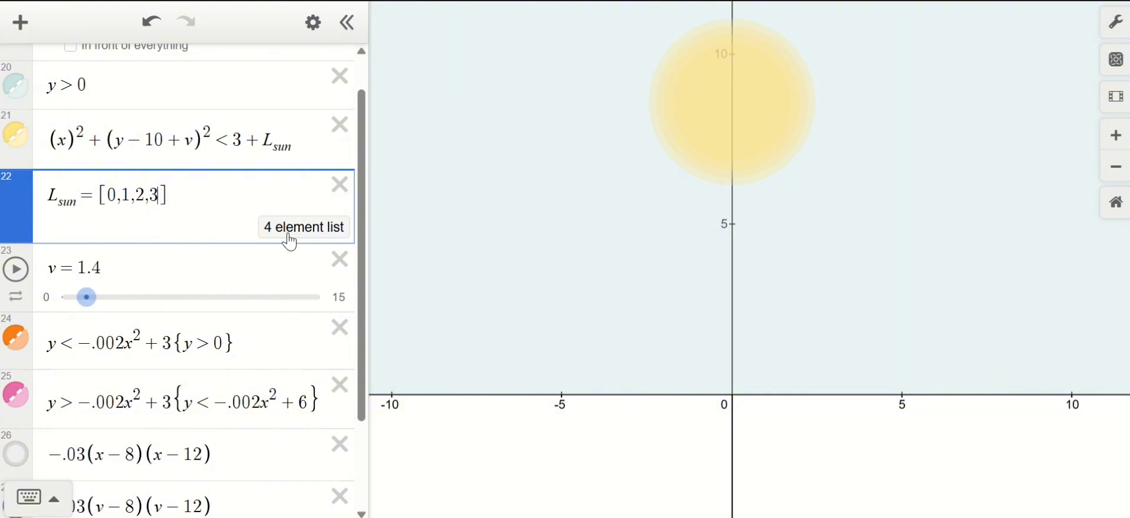
{"action": "key", "text": "BackSpace"}
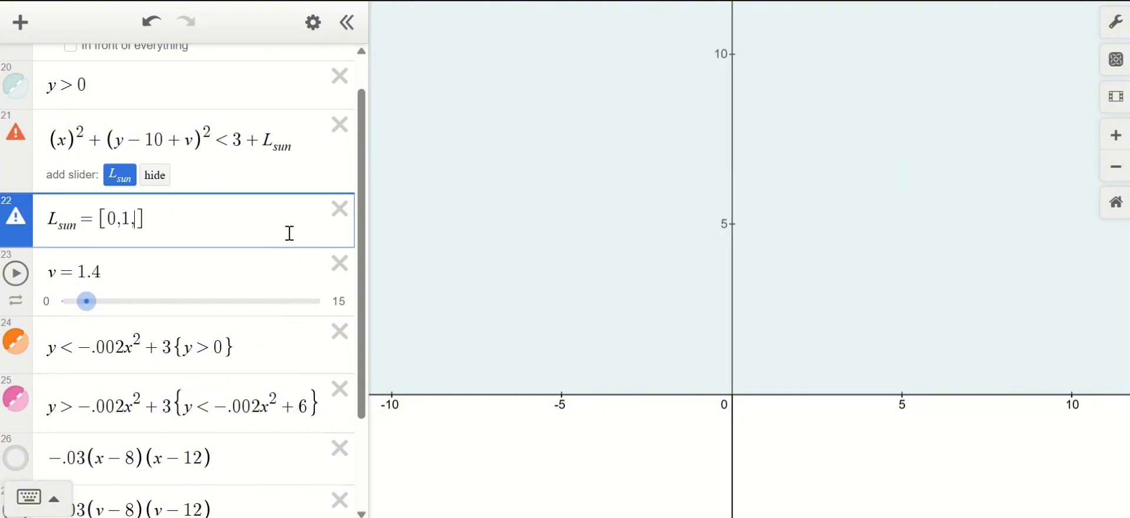
{"action": "key", "text": "BackSpace"}
{"action": "type", "text": "...5"}
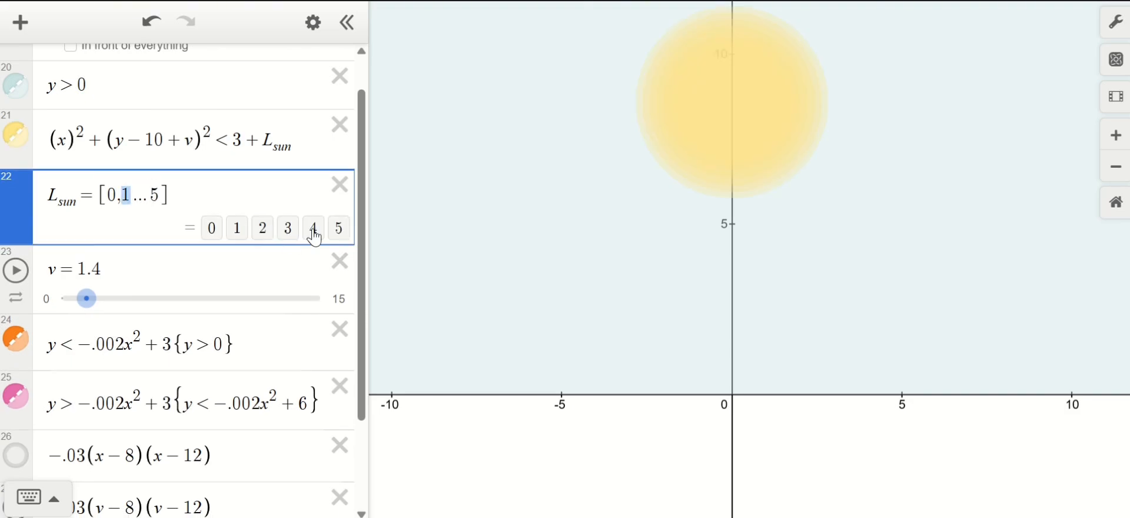
{"action": "type", "text": "0.5"}
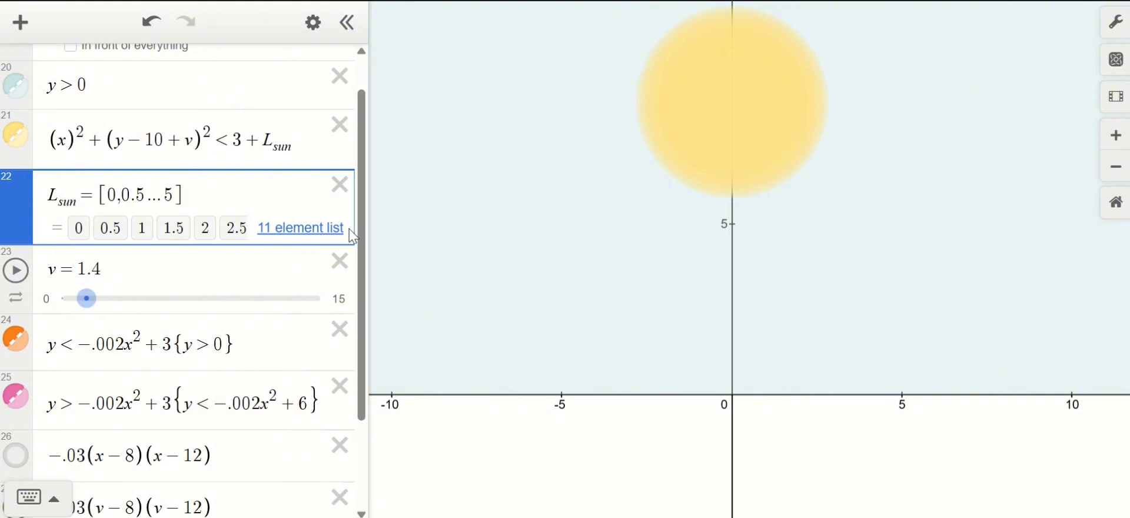
{"action": "left_click", "coordinate": [677, 259]}
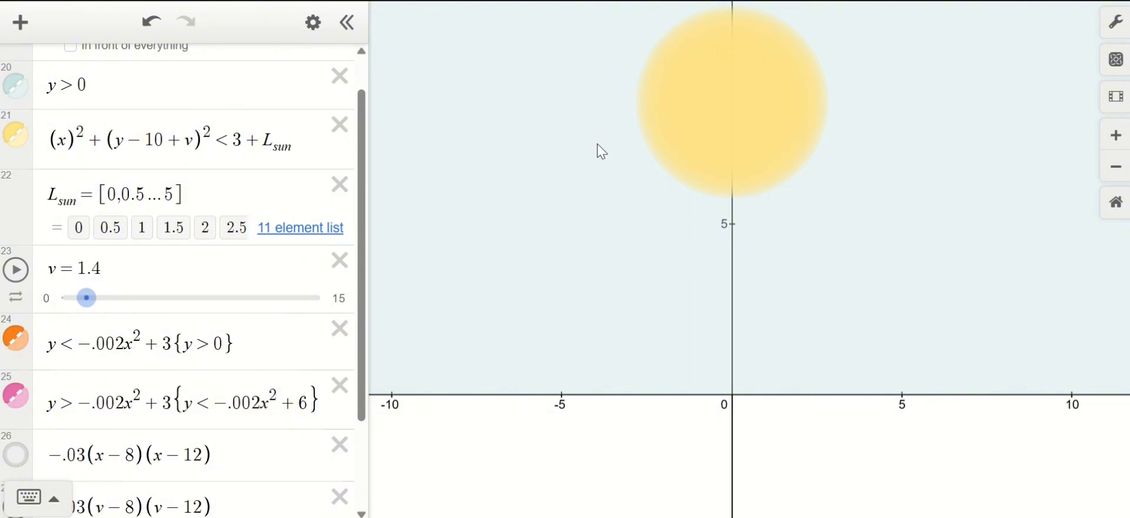
Color the sun white and duplicate its inequality.
{"action": "scroll", "coordinate": [39, 172], "scroll_direction": "up", "scroll_amount": 1}
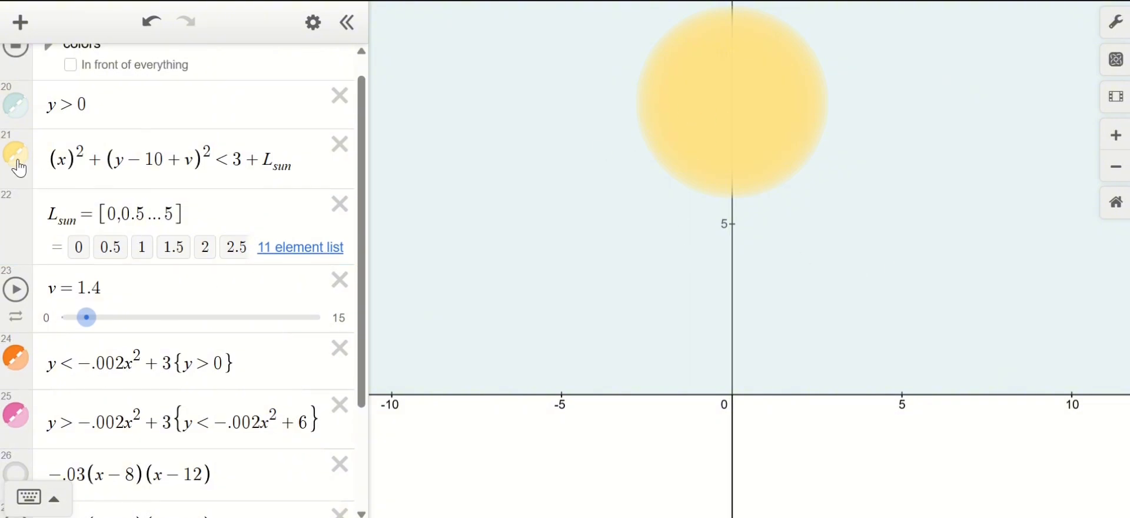
{"action": "left_click", "coordinate": [16, 162]}
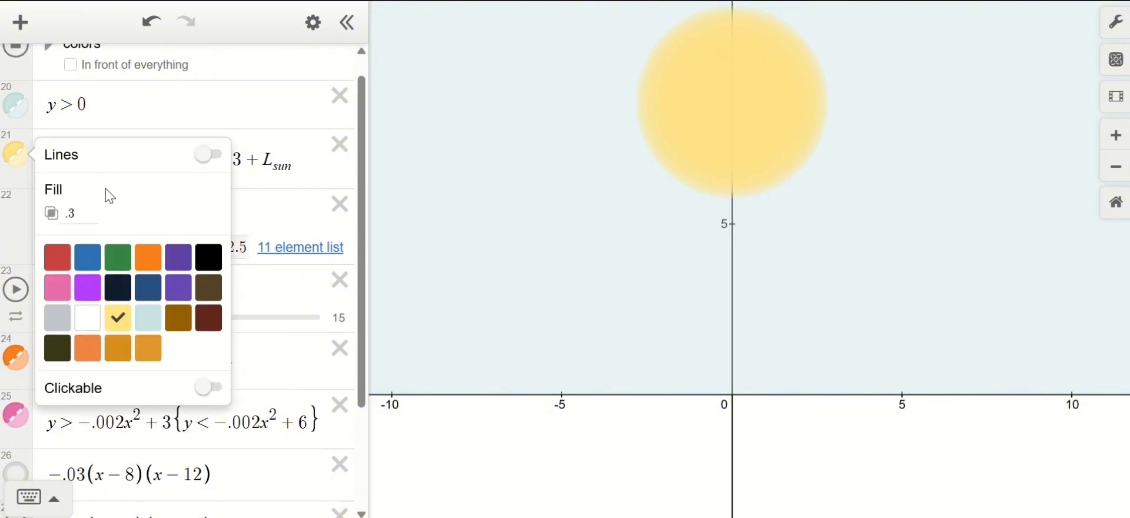
{"action": "left_click", "coordinate": [89, 318]}
{"action": "left_click", "coordinate": [377, 181]}
{"action": "left_click", "coordinate": [313, 23]}
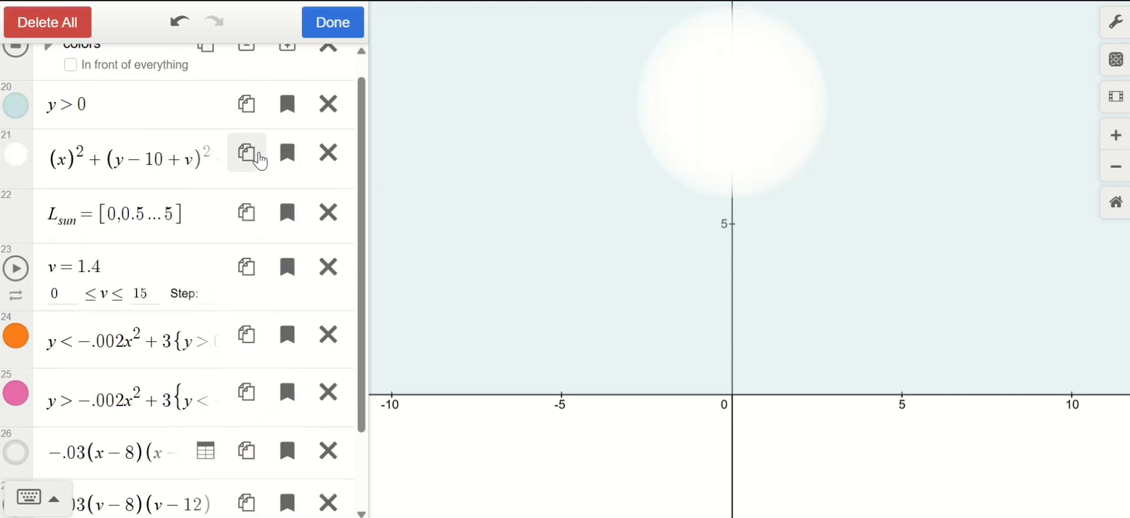
{"action": "left_click", "coordinate": [246, 152]}
{"action": "left_click", "coordinate": [333, 22]}
Color the duplicate sun yellow and reduce its fill opacity to .01.
{"action": "left_click", "coordinate": [16, 215]}
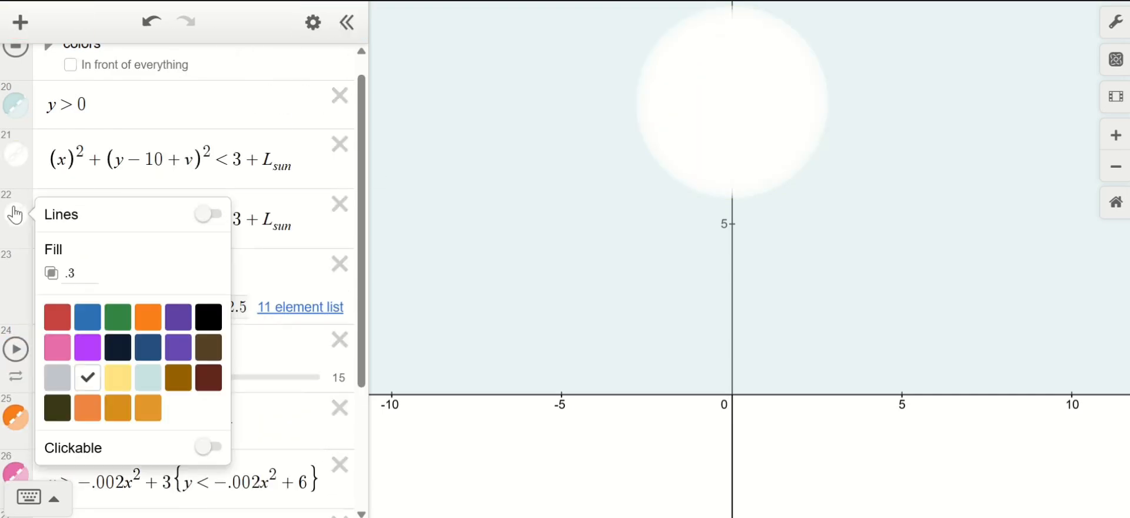
{"action": "left_click", "coordinate": [117, 376]}
{"action": "left_click", "coordinate": [93, 277]}
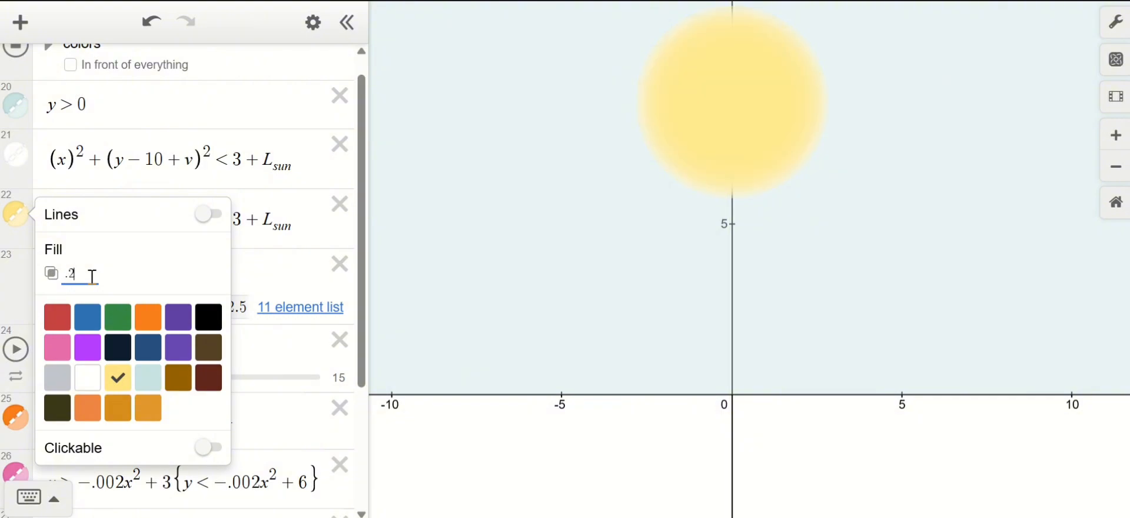
{"action": "key", "text": "BackSpace"}
{"action": "type", "text": "1"}
{"action": "type", "text": ".02"}
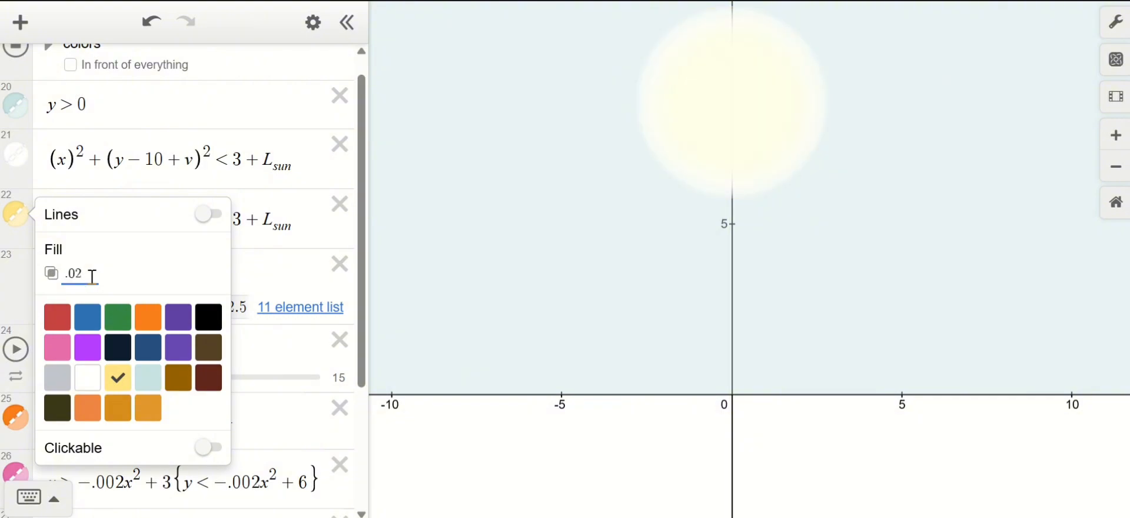
{"action": "key", "text": "BackSpace"}
{"action": "type", "text": "1"}
{"action": "left_click", "coordinate": [524, 228]}
{"action": "scroll", "coordinate": [523, 299], "scroll_direction": "down", "scroll_amount": 5}
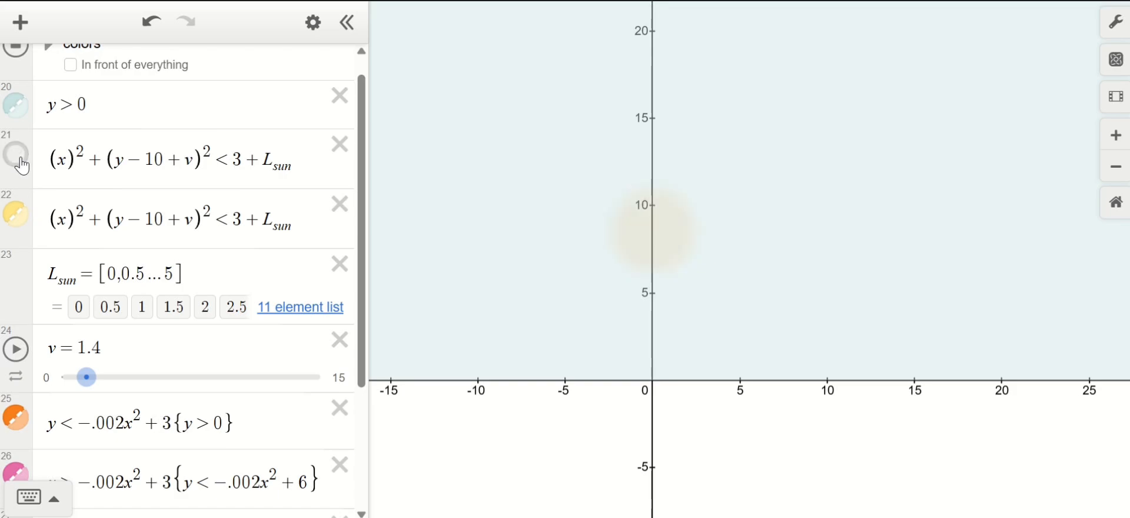
Move slider v to about 9.1 and try adding L_sun to the 3 in the orange band's inequality.
{"action": "scroll", "coordinate": [163, 274], "scroll_direction": "down", "scroll_amount": 3}
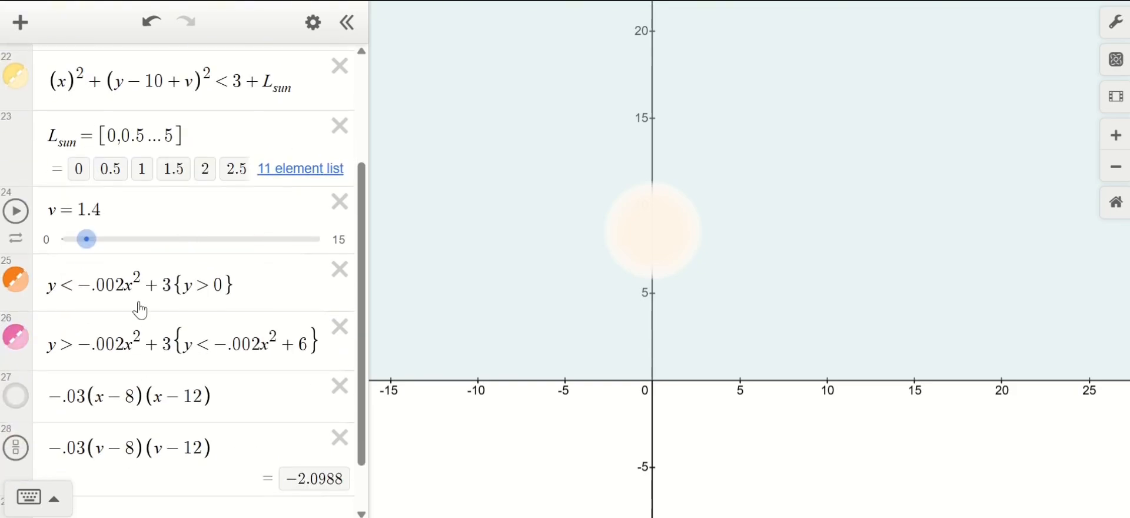
{"action": "left_click_drag", "start_coordinate": [96, 246], "coordinate": [229, 265]}
{"action": "left_click", "coordinate": [235, 302]}
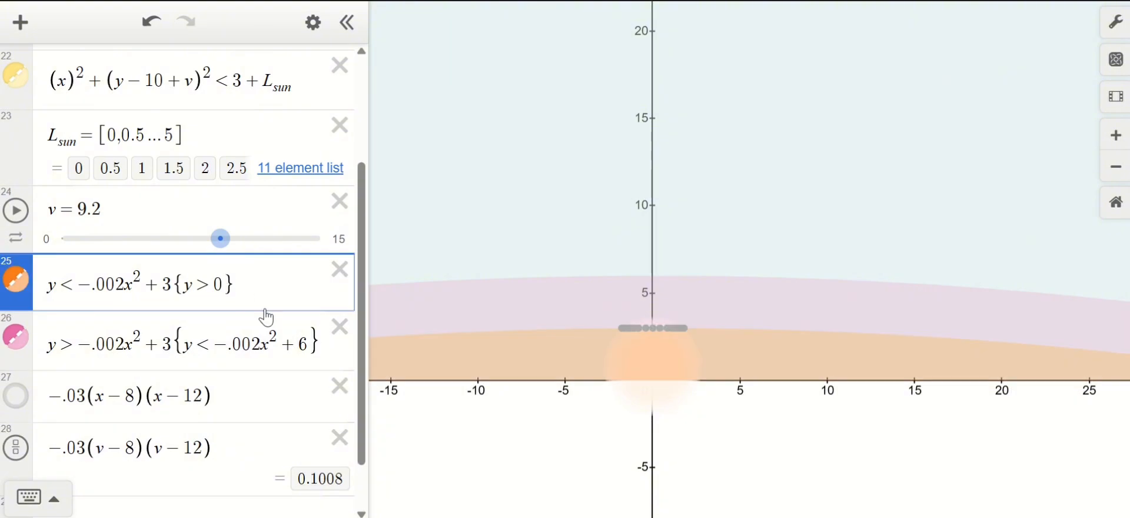
{"action": "type", "text": "+L_sun"}
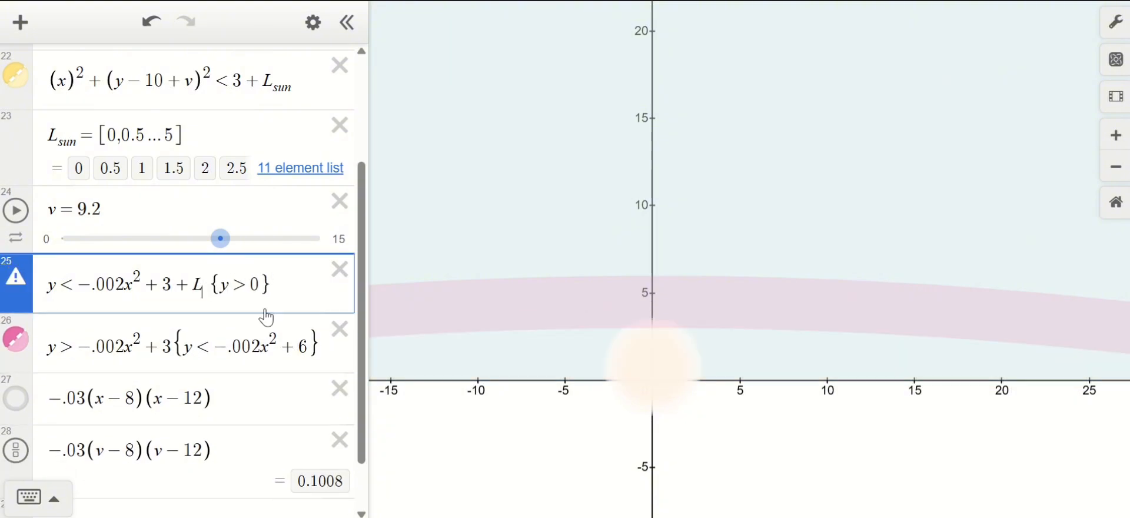
{"action": "left_click", "coordinate": [570, 239]}
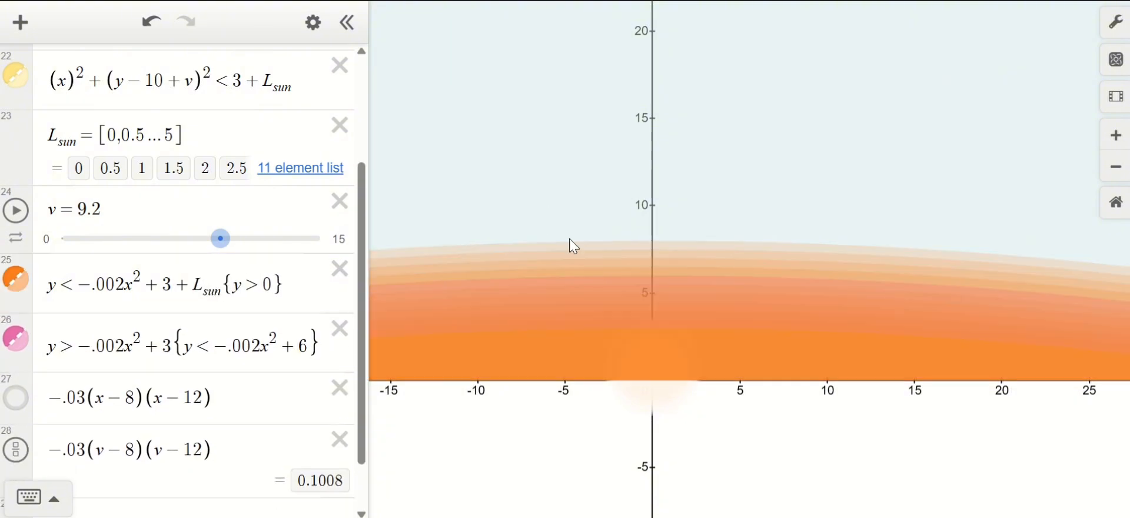
{"action": "mouse_move", "coordinate": [214, 252]}
{"action": "left_mouse_down"}
{"action": "mouse_move", "coordinate": [189, 253]}
{"action": "mouse_move", "coordinate": [218, 255]}
{"action": "left_mouse_up"}
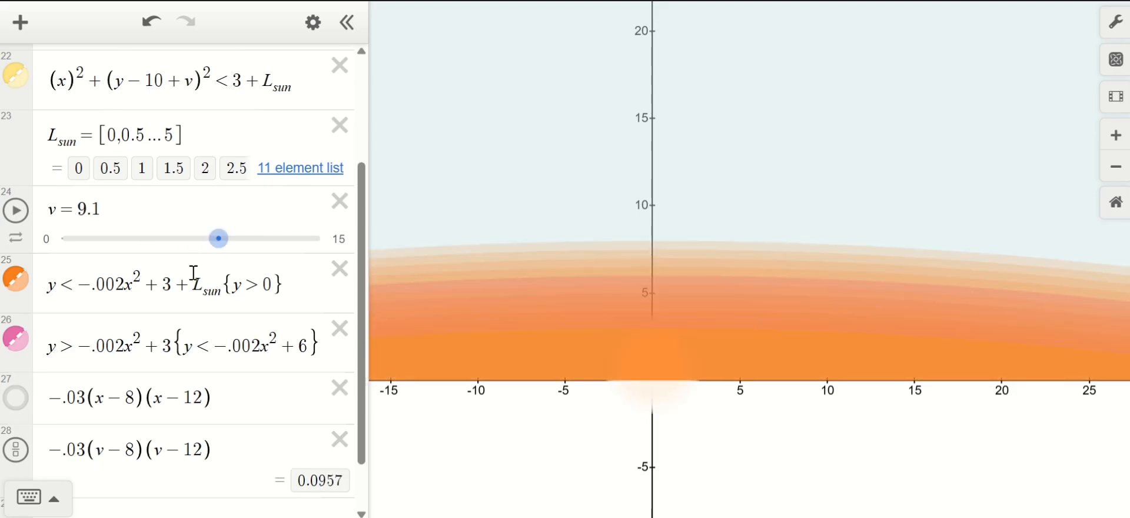
Remove the L_sun term from the orange band's inequality.
{"action": "left_click", "coordinate": [197, 281]}
{"action": "key", "text": "shift+End"}
{"action": "key", "text": "Left"}
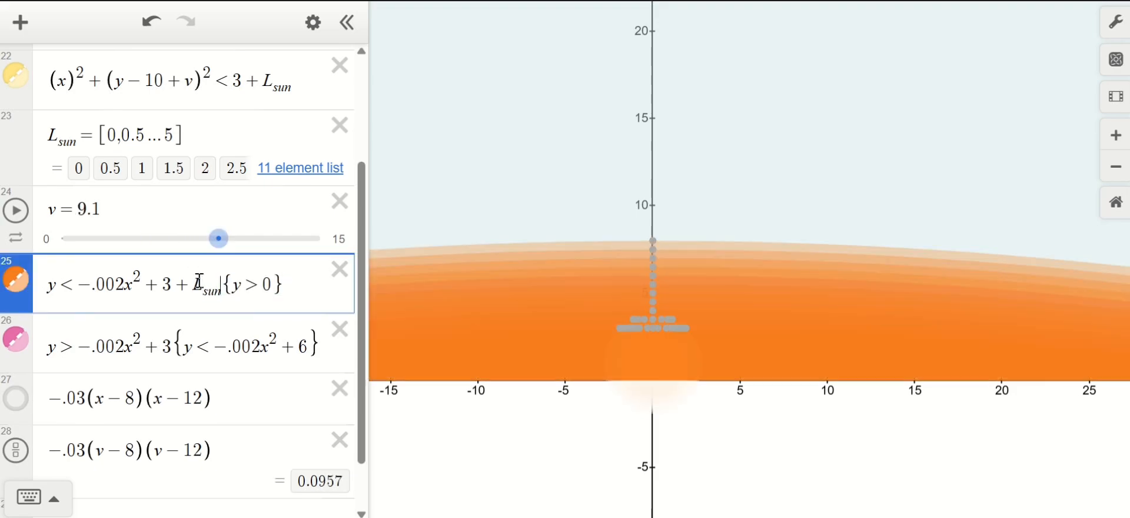
{"action": "key", "text": "shift+Left"}
{"action": "key", "text": "shift+Left"}
{"action": "key", "text": "shift+Left"}
{"action": "key", "text": "BackSpace"}
Create a list L_colors = [0,0.25...4] below the pink band's inequality.
{"action": "left_click", "coordinate": [236, 347]}
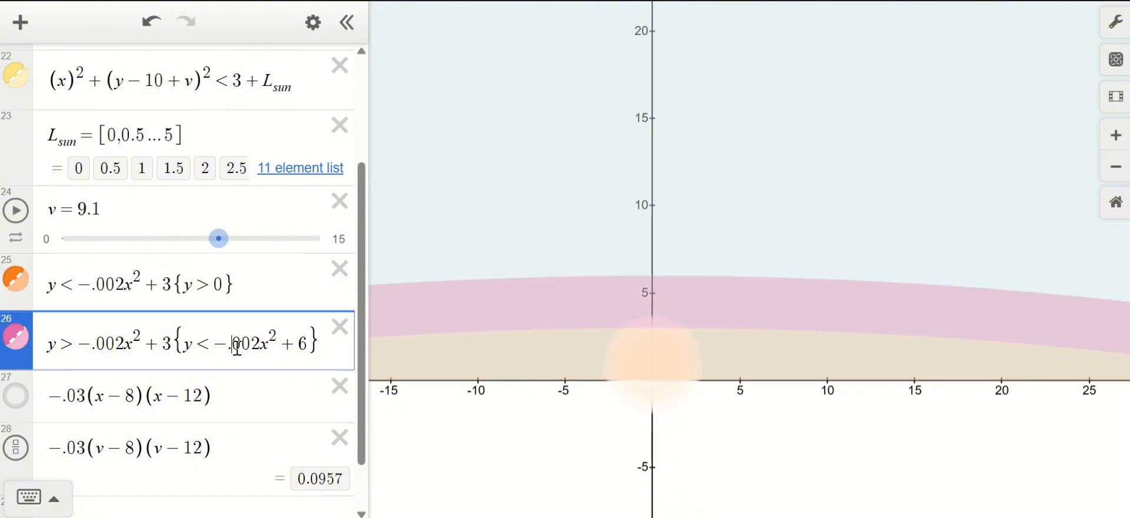
{"action": "key", "text": "Return"}
{"action": "type", "text": "L_colors"}
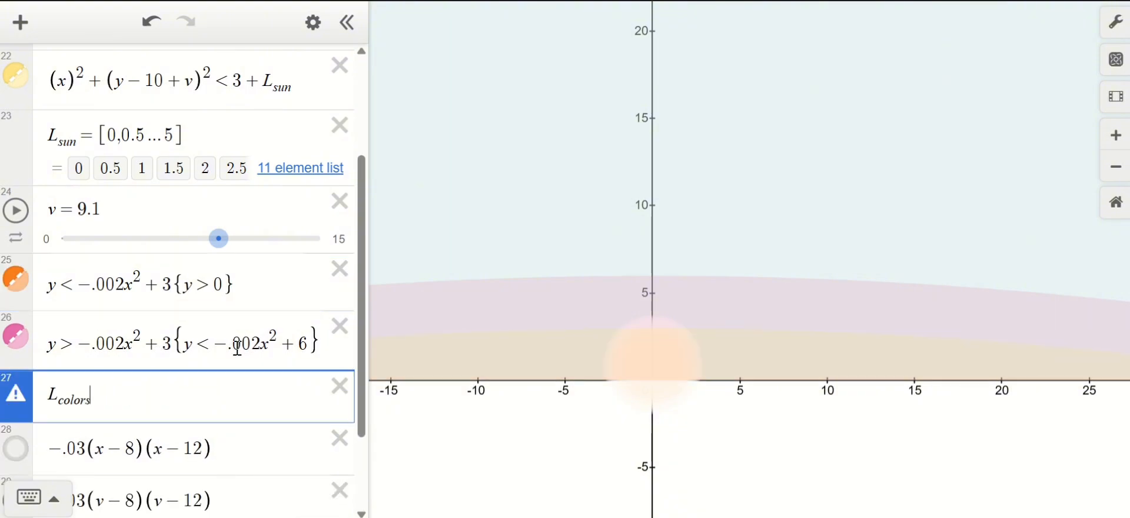
{"action": "type", "text": "=["}
{"action": "type", "text": "0,0.25,"}
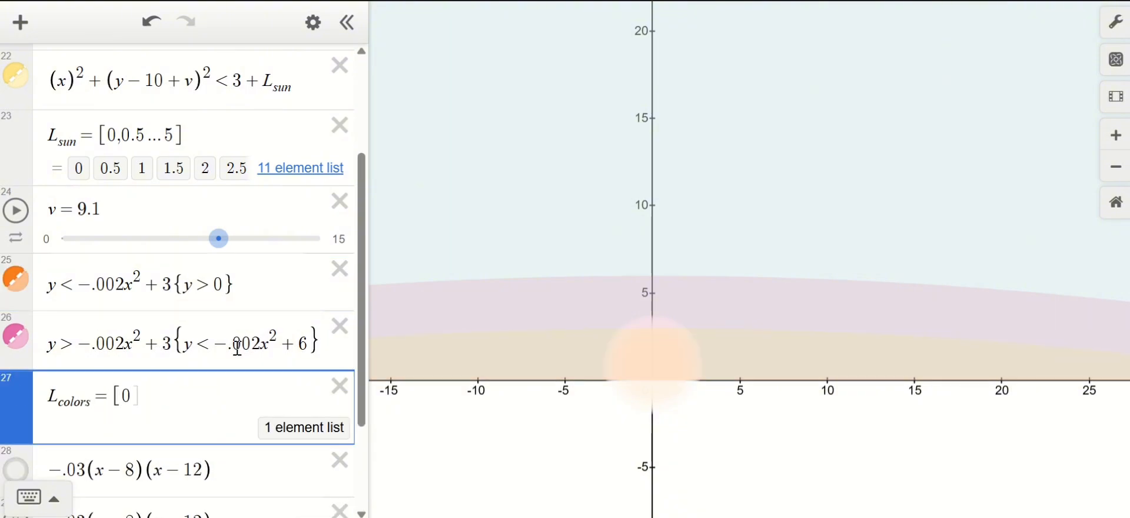
{"action": "type", "text": "..."}
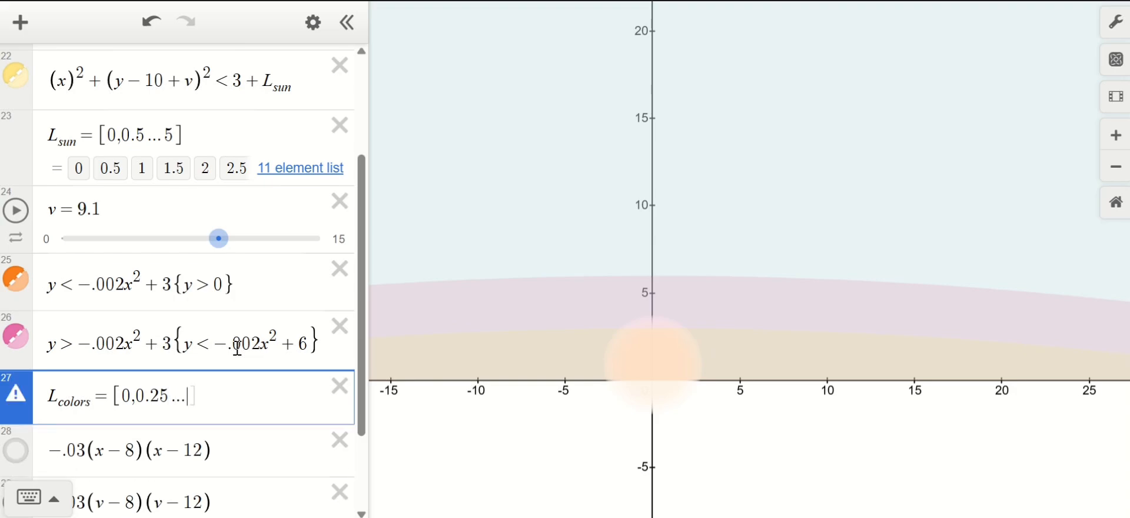
{"action": "type", "text": "4"}
Add L_colors to the 3 in the orange band's inequality.
{"action": "left_click", "coordinate": [171, 284]}
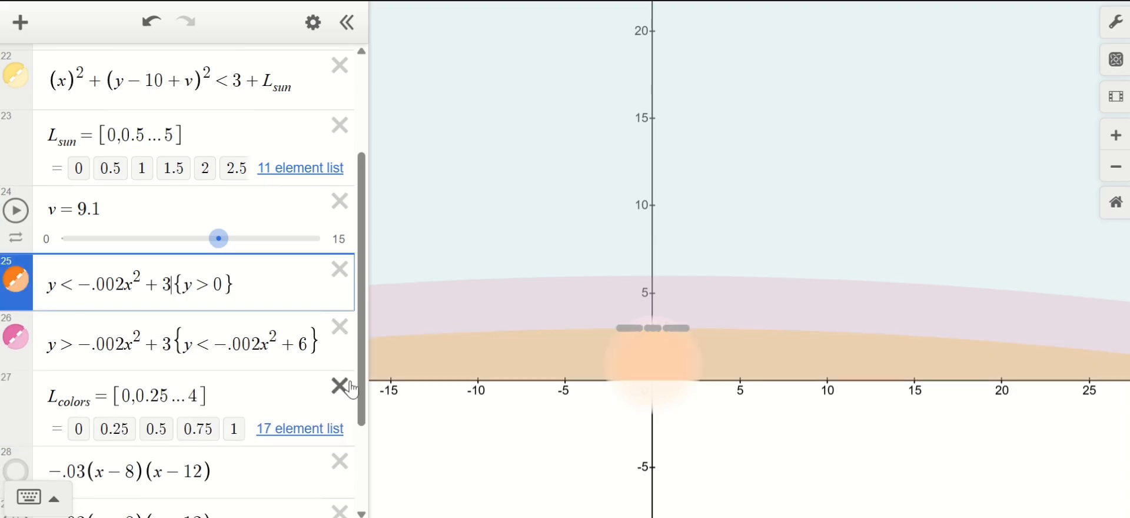
{"action": "type", "text": "+L_colors"}
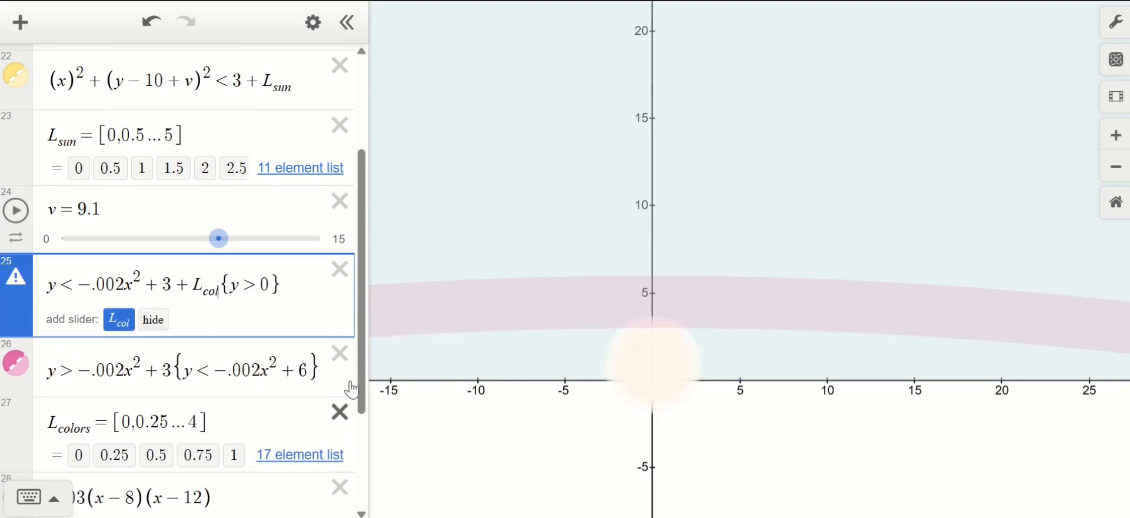
{"action": "left_click", "coordinate": [449, 427]}
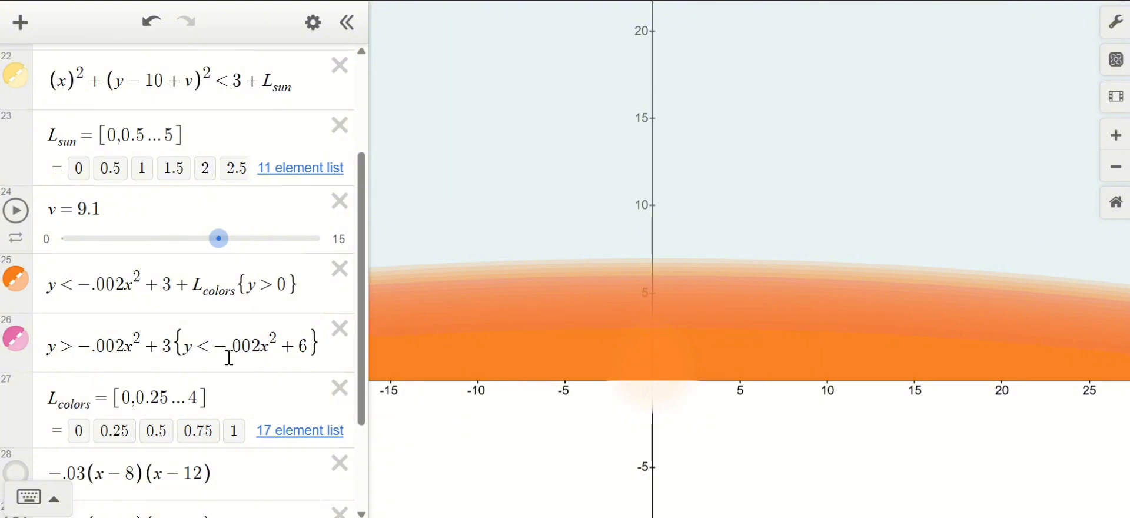
Hide the pink band and set the leading coefficient of the orange band's fill opacity expression to -.005.
{"action": "left_click", "coordinate": [22, 344]}
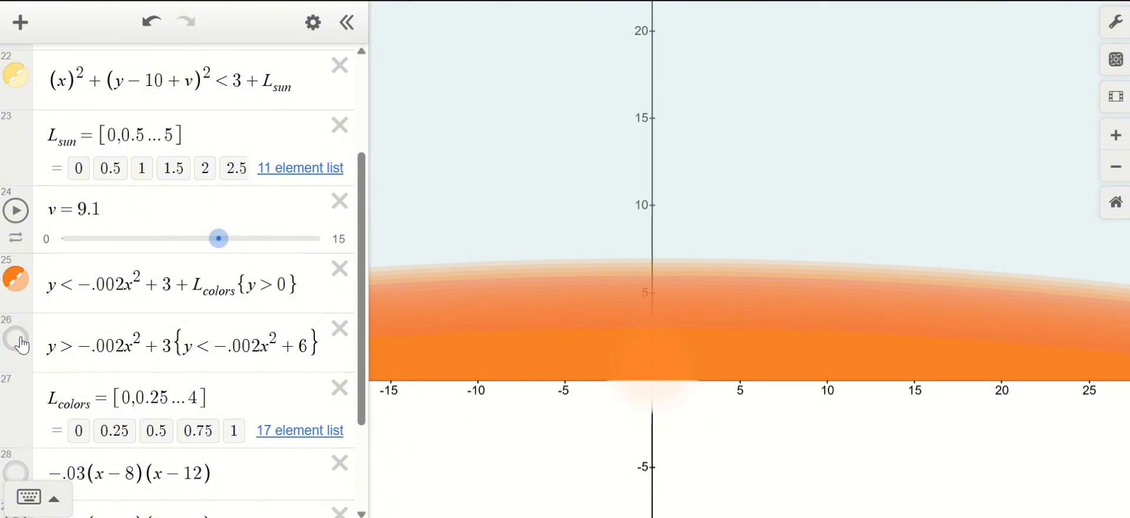
{"action": "left_click", "coordinate": [19, 288]}
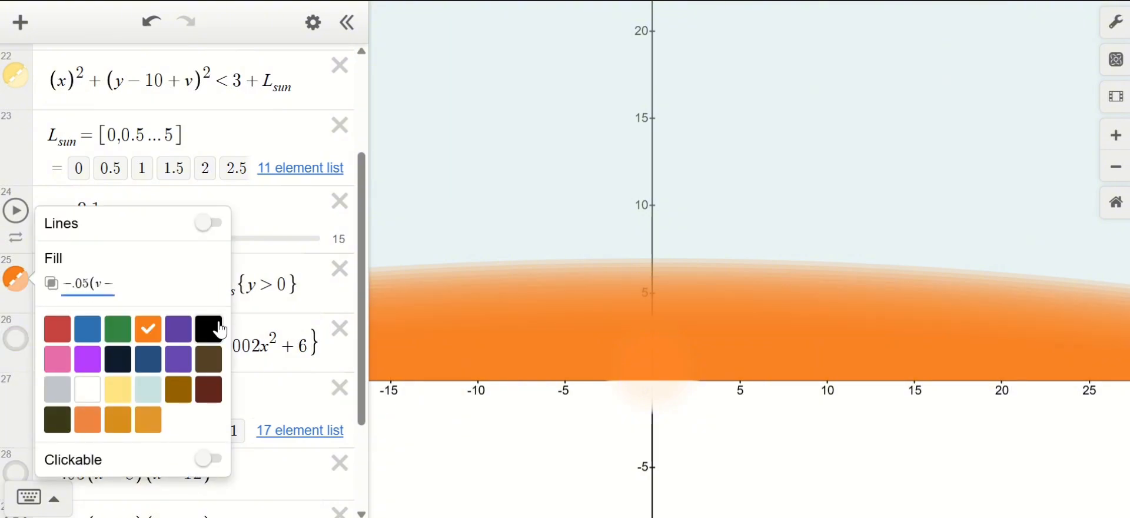
{"action": "key", "text": "BackSpace"}
{"action": "type", "text": "2"}
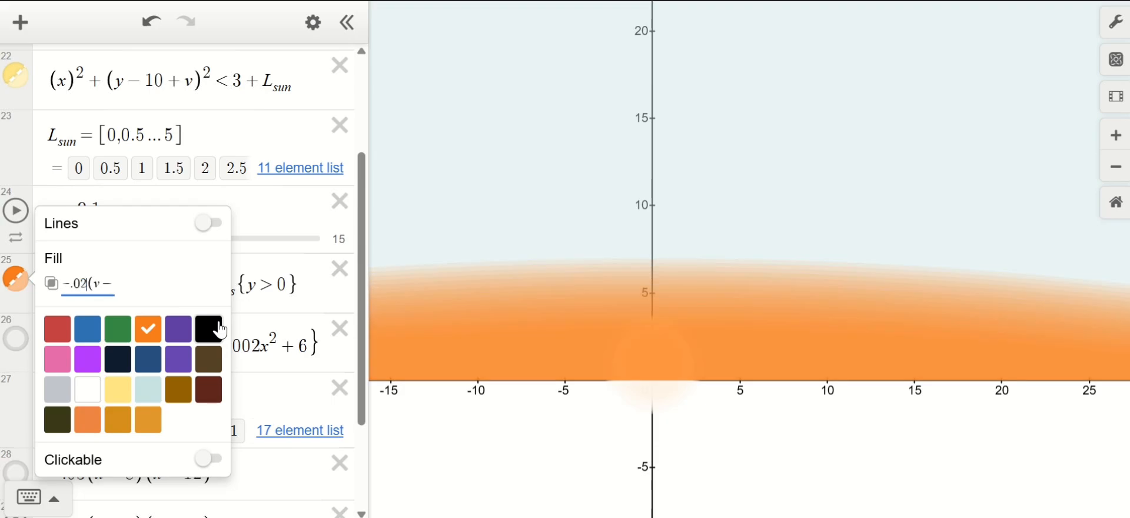
{"action": "key", "text": "BackSpace"}
{"action": "type", "text": "1"}
{"action": "key", "text": "BackSpace"}
{"action": "type", "text": "0"}
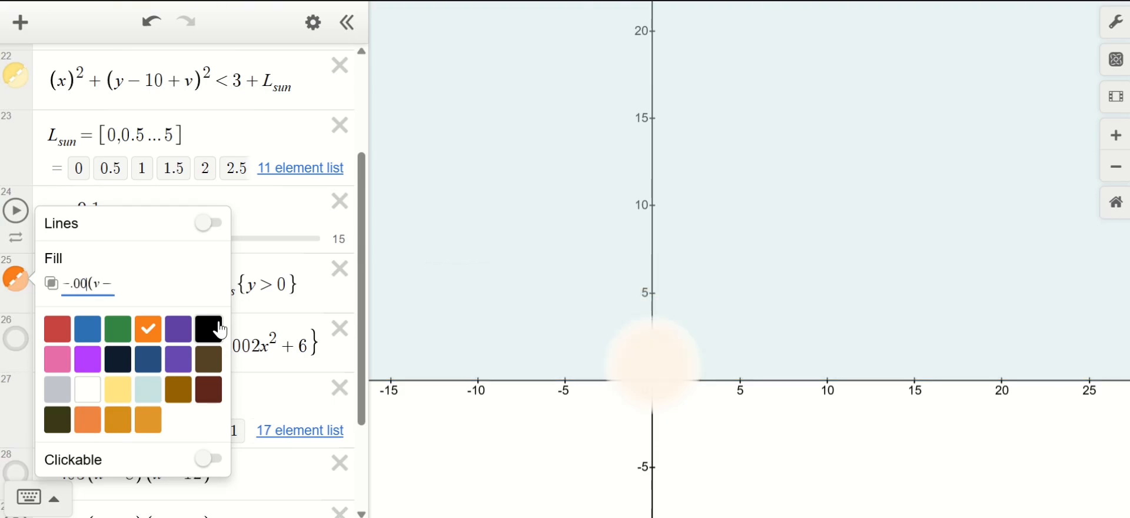
{"action": "type", "text": "5"}
{"action": "left_click", "coordinate": [613, 458]}
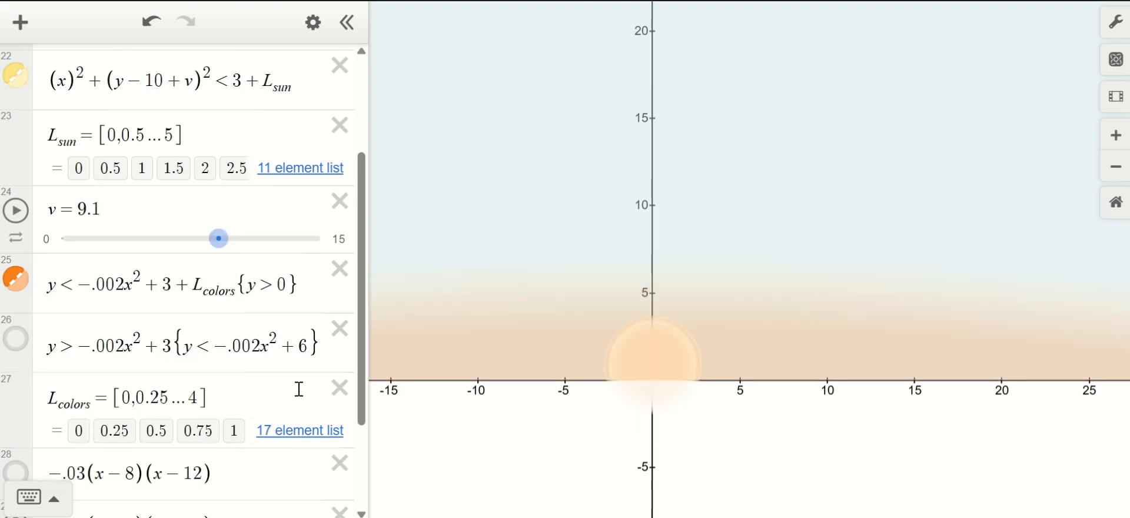
Show the pink band again and set the constant of its lower boundary to 5.
{"action": "left_click", "coordinate": [14, 342]}
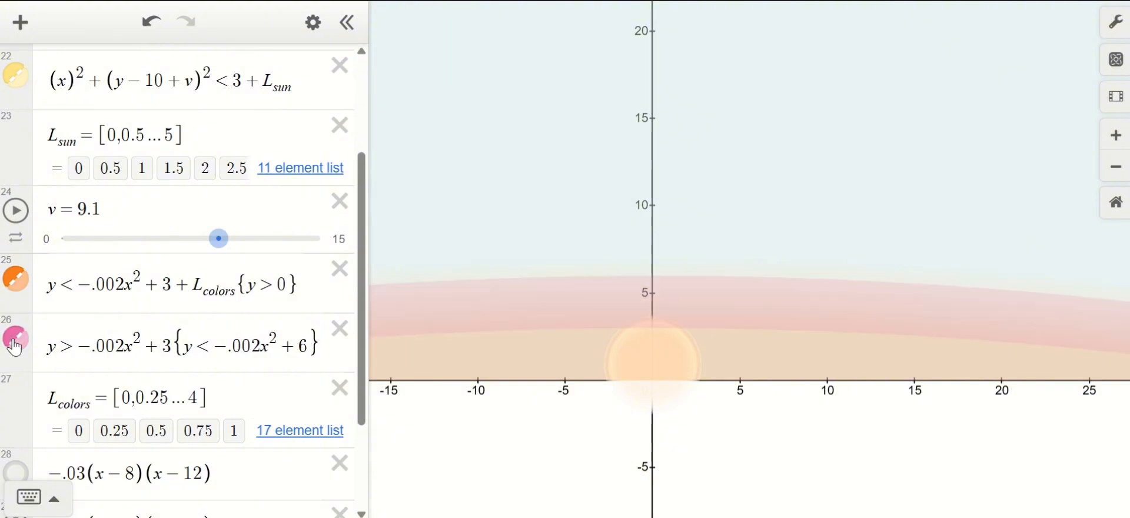
{"action": "left_click", "coordinate": [162, 346]}
{"action": "key", "text": "BackSpace"}
{"action": "type", "text": "4"}
{"action": "key", "text": "BackSpace"}
{"action": "type", "text": "5"}
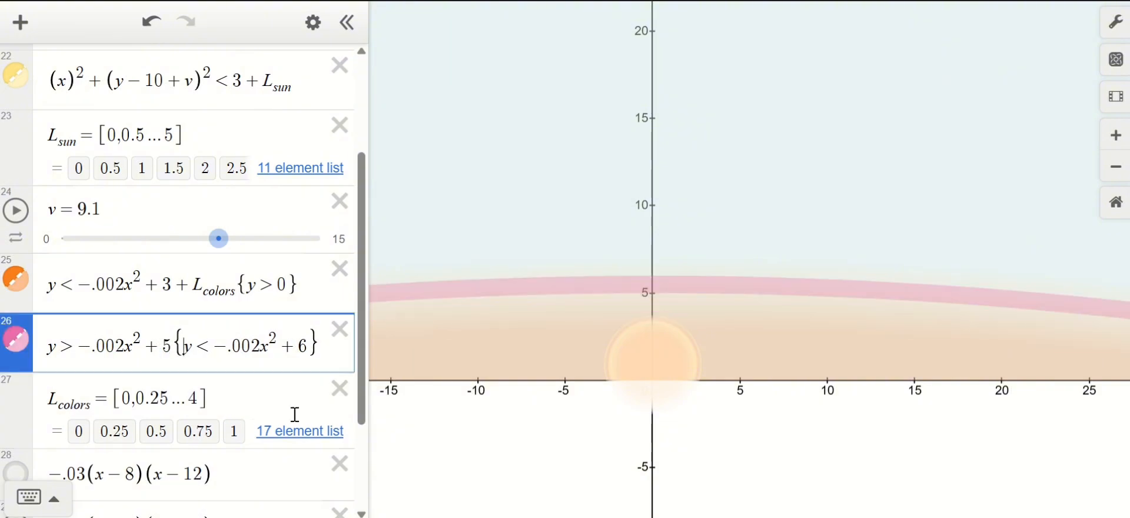
Raise the constant of the pink band's upper boundary to 9.
{"action": "key", "text": "End"}
{"action": "key", "text": "BackSpace"}
{"action": "type", "text": "7"}
{"action": "key", "text": "BackSpace"}
{"action": "type", "text": "8"}
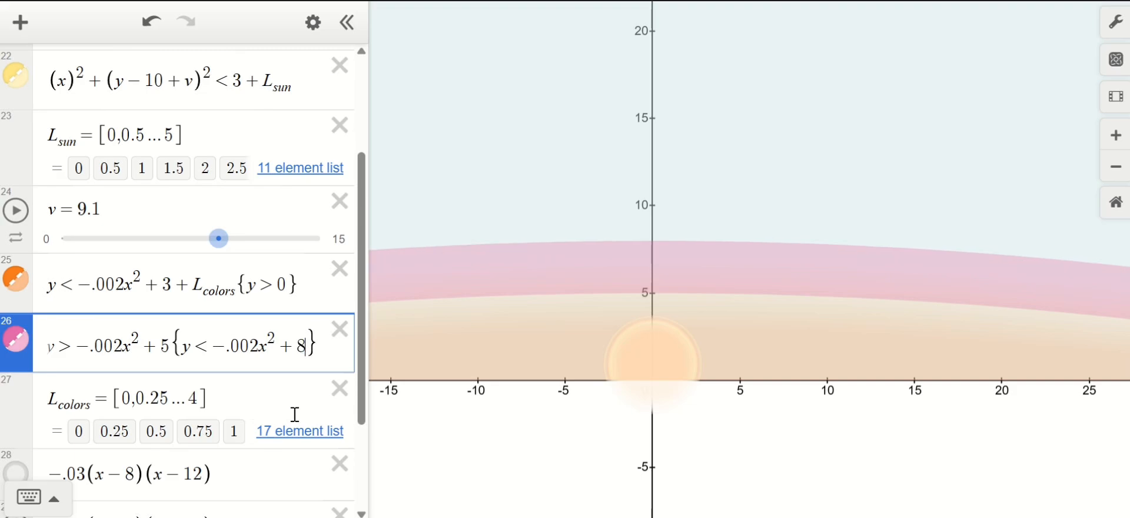
{"action": "key", "text": "BackSpace"}
{"action": "type", "text": "9"}
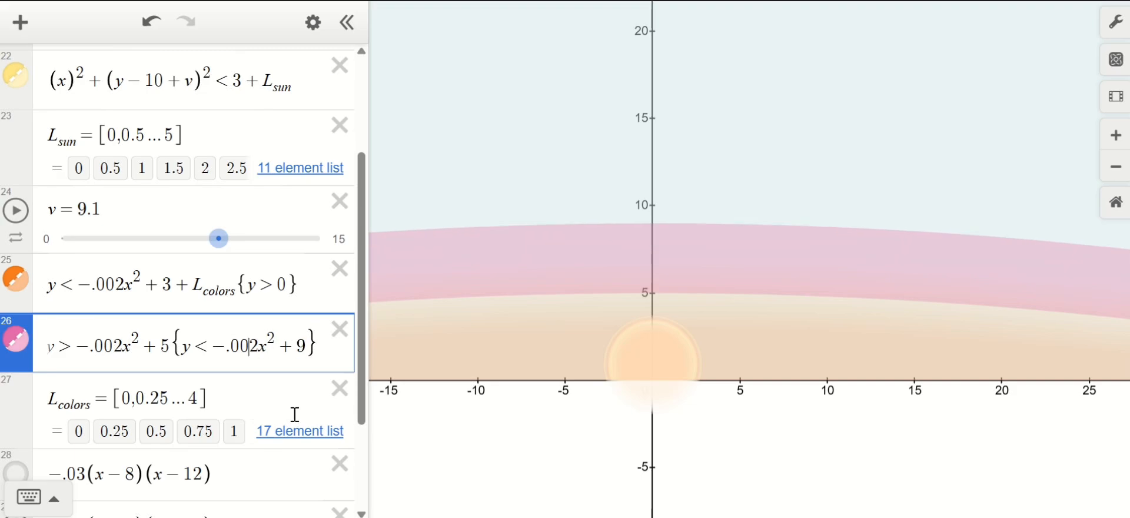
Try 7 as the constant of the pink band's lower boundary and return it to 5.
{"action": "key", "text": "Left"}
{"action": "key", "text": "Left"}
{"action": "key", "text": "Left"}
{"action": "key", "text": "Left"}
{"action": "key", "text": "Left"}
{"action": "key", "text": "Left"}
{"action": "key", "text": "Left"}
{"action": "key", "text": "BackSpace"}
{"action": "type", "text": "6"}
{"action": "key", "text": "BackSpace"}
{"action": "type", "text": "7"}
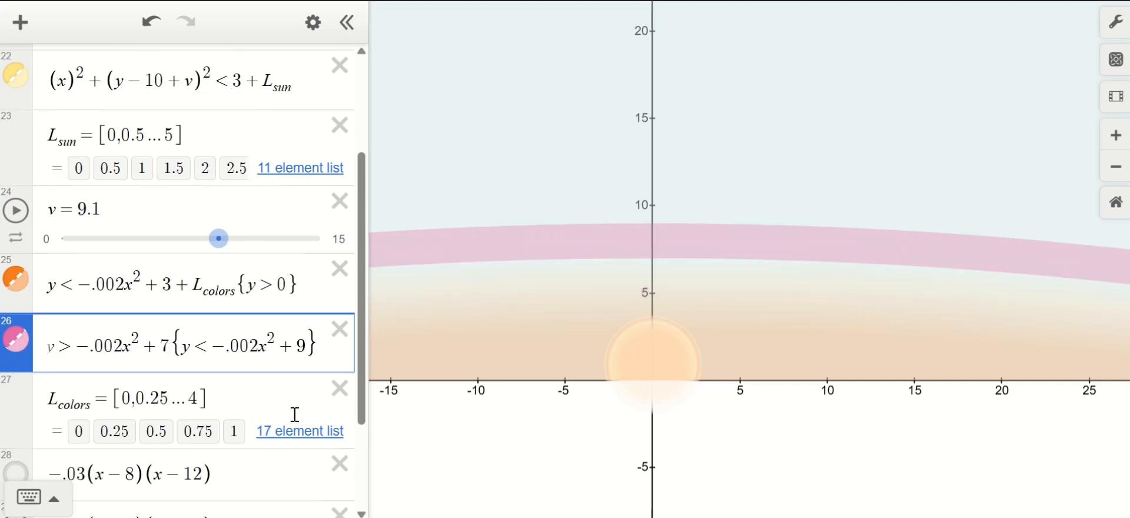
{"action": "key", "text": "shift+Left"}
{"action": "type", "text": "5"}
Set the constant of the pink band's upper boundary to 14.
{"action": "key", "text": "Right"}
{"action": "key", "text": "Right"}
{"action": "key", "text": "Right"}
{"action": "key", "text": "Right"}
{"action": "key", "text": "Right"}
{"action": "key", "text": "Right"}
{"action": "key", "text": "Right"}
{"action": "key", "text": "Right"}
{"action": "key", "text": "Right"}
{"action": "key", "text": "Right"}
{"action": "key", "text": "Right"}
{"action": "key", "text": "Right"}
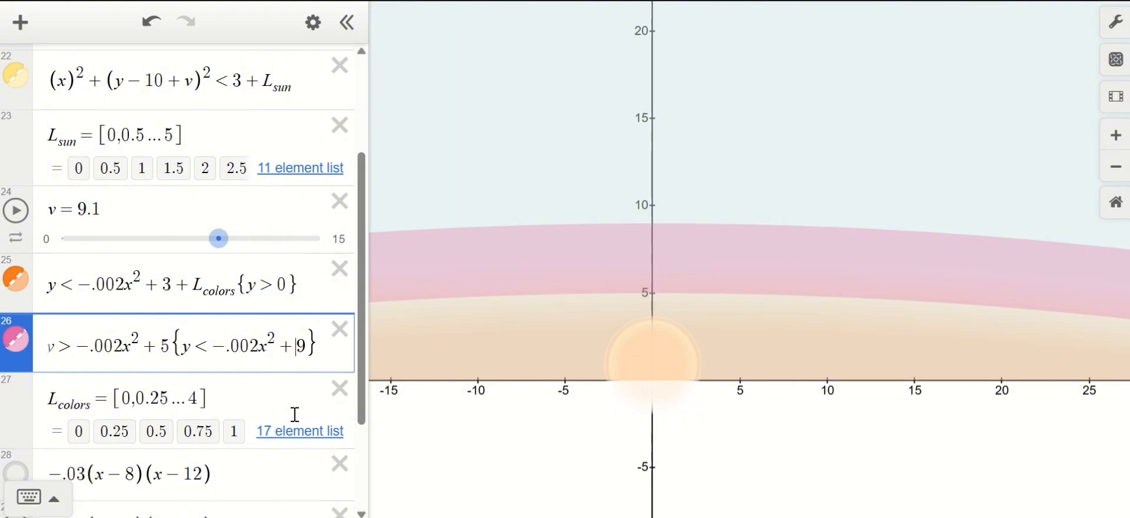
{"action": "key", "text": "shift+Right"}
{"action": "type", "text": "12"}
{"action": "type", "text": "4"}
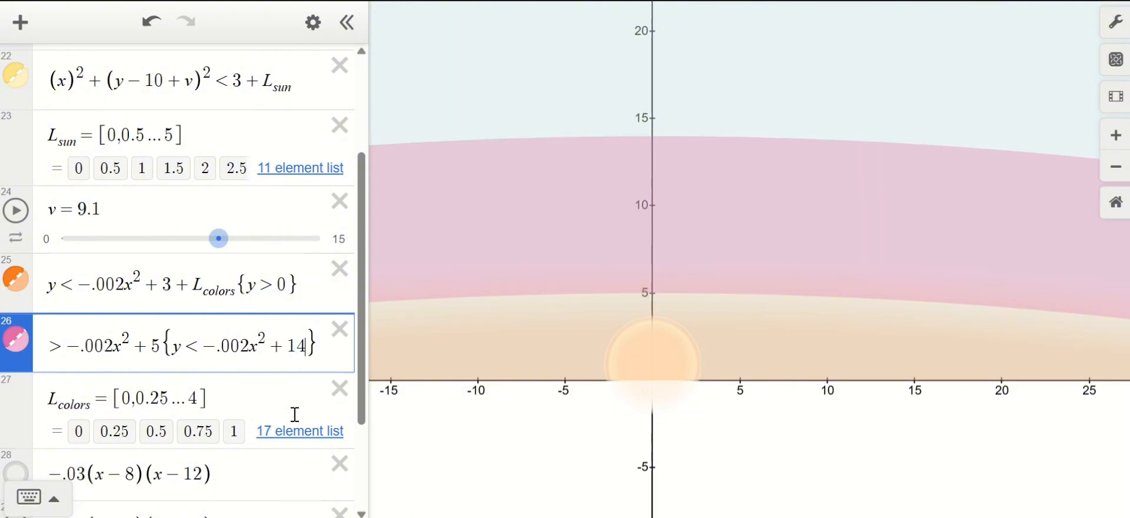
Add L_colors to the 5 in the pink band's lower boundary.
{"action": "key", "text": "Left"}
{"action": "key", "text": "Left"}
{"action": "key", "text": "Left"}
{"action": "key", "text": "Left"}
{"action": "key", "text": "Left"}
{"action": "key", "text": "Left"}
{"action": "key", "text": "Left"}
{"action": "key", "text": "Left"}
{"action": "key", "text": "Left"}
{"action": "key", "text": "Left"}
{"action": "key", "text": "Left"}
{"action": "type", "text": "+ L"}
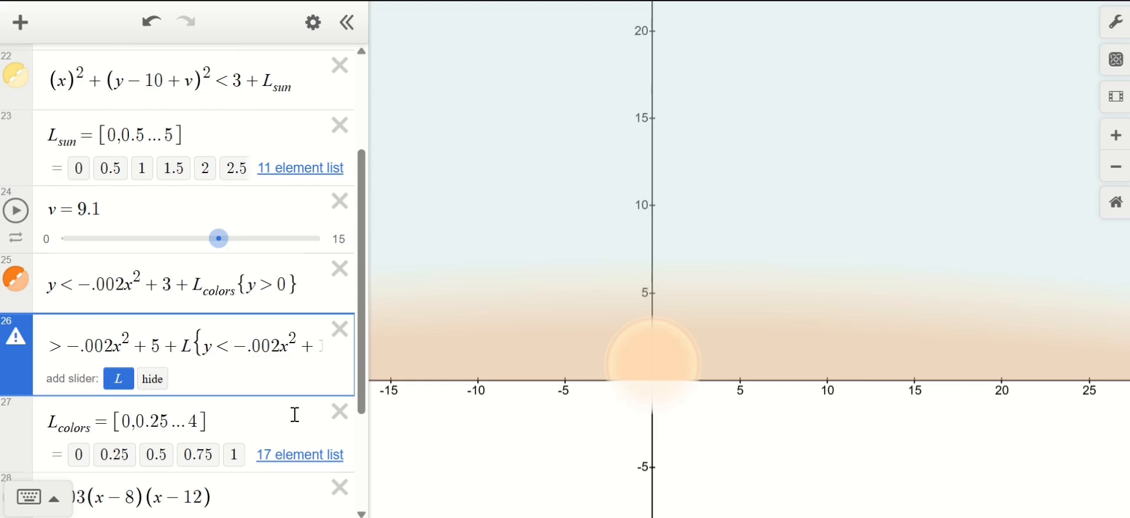
{"action": "type", "text": "_colors"}
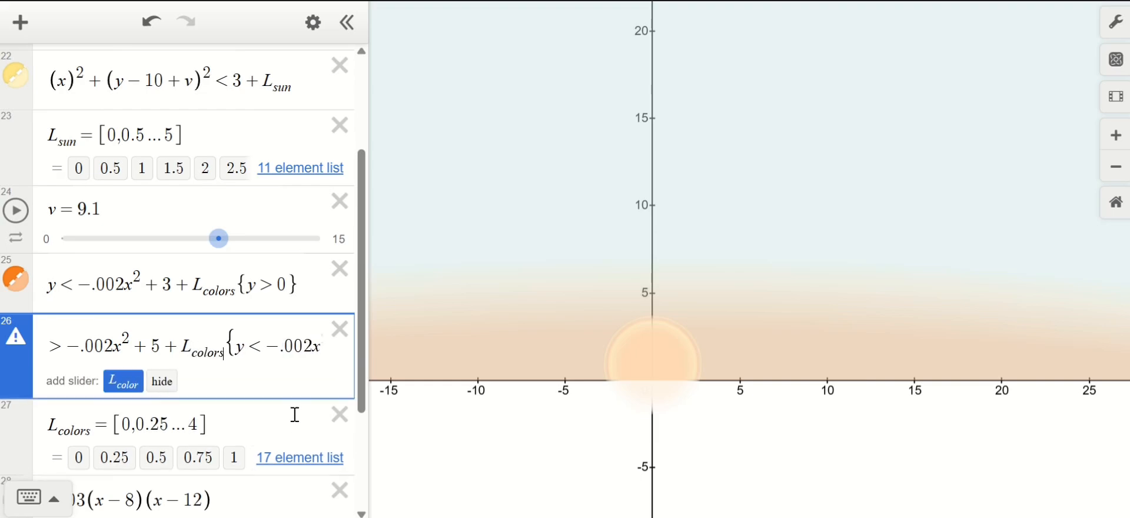
{"action": "left_click", "coordinate": [441, 422]}
Check the orange band's fill opacity expression and reduce the leading coefficient in the pink band's opacity expression.
{"action": "left_click", "coordinate": [243, 356]}
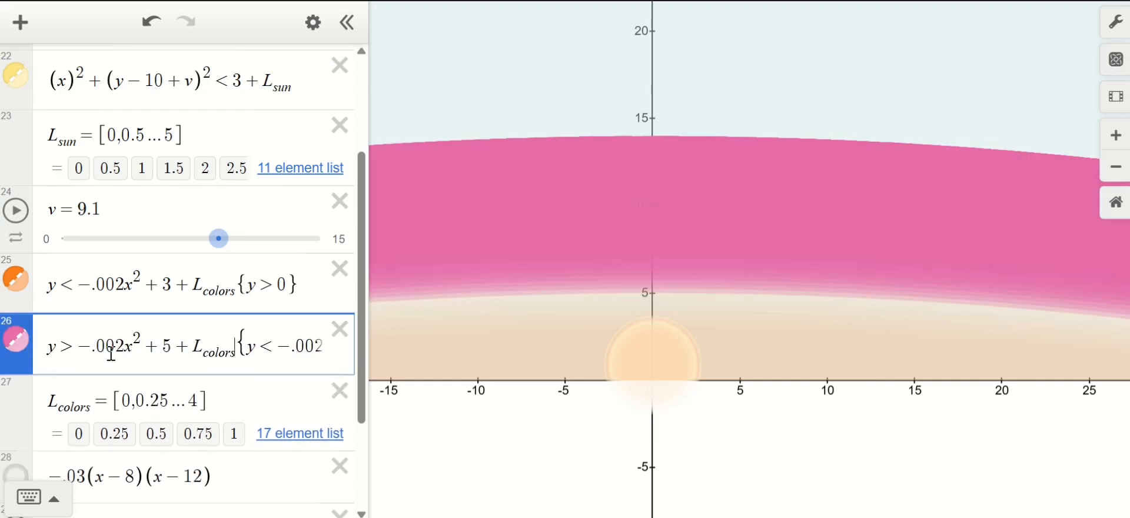
{"action": "left_click", "coordinate": [19, 345]}
{"action": "left_click", "coordinate": [19, 288]}
{"action": "left_click", "coordinate": [18, 280]}
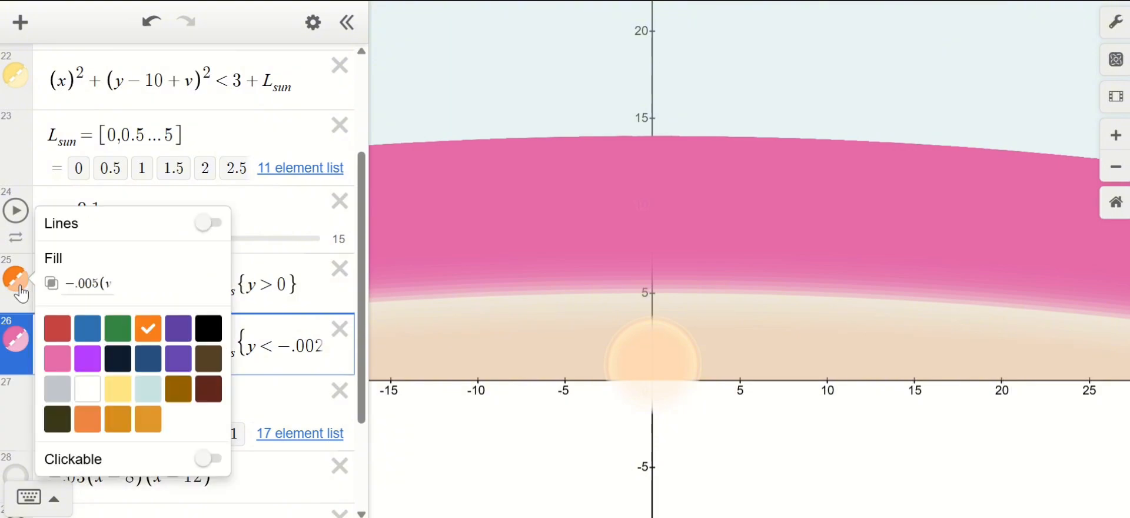
{"action": "left_click", "coordinate": [17, 341]}
{"action": "left_click", "coordinate": [17, 341]}
{"action": "left_click", "coordinate": [91, 290]}
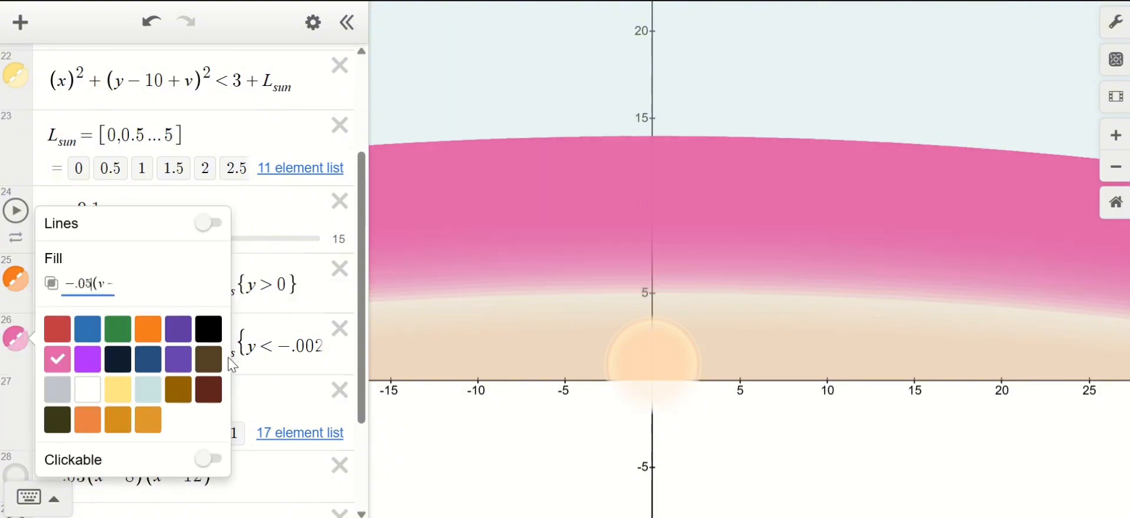
{"action": "left_click", "coordinate": [441, 448]}
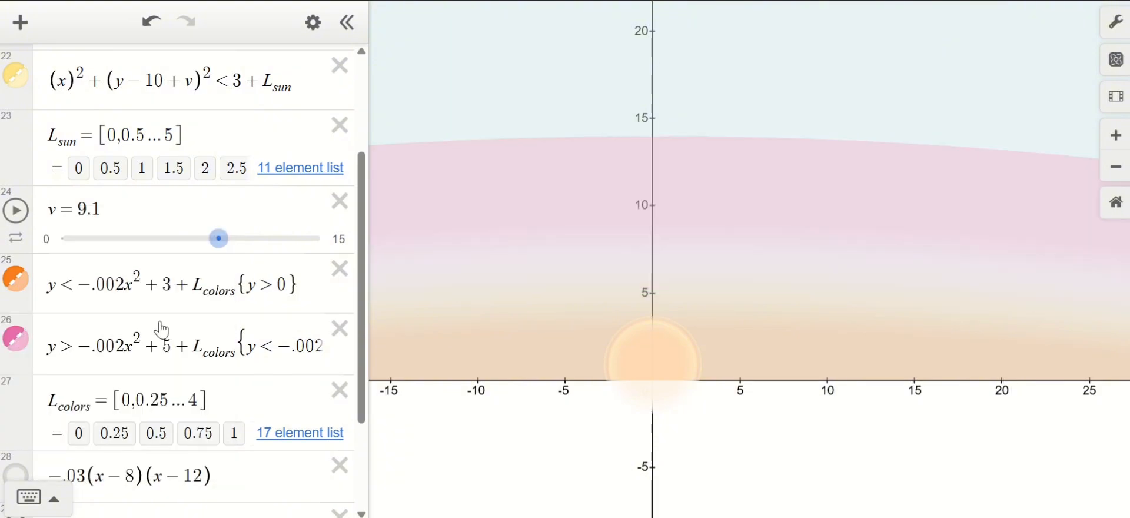
Add L_colors to the 14 in the pink band's upper boundary and move slider v to 8.6.
{"action": "left_click", "coordinate": [177, 345]}
{"action": "left_click_drag", "start_coordinate": [205, 350], "coordinate": [363, 374]}
{"action": "key", "text": "Right"}
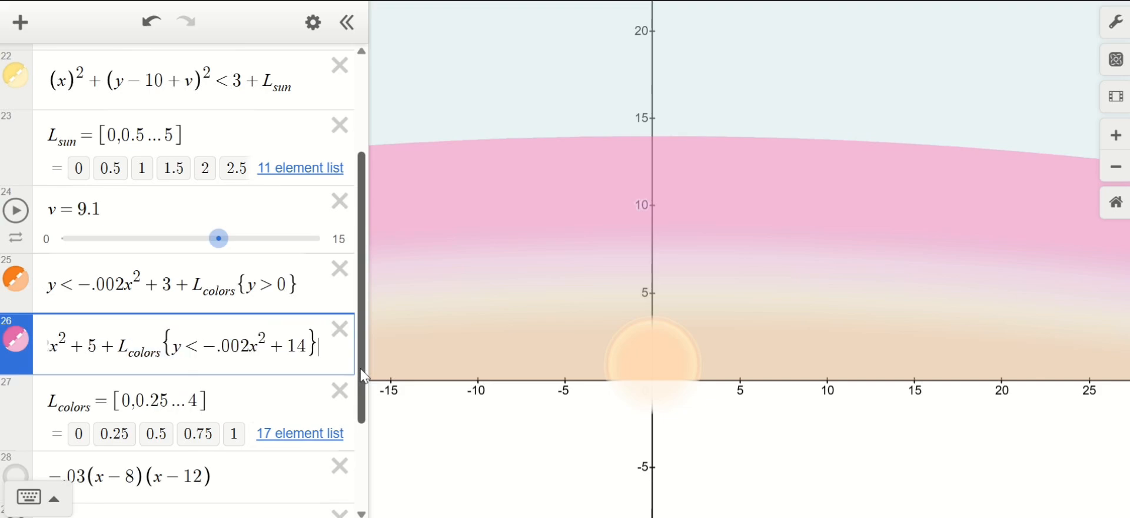
{"action": "type", "text": "+L_col"}
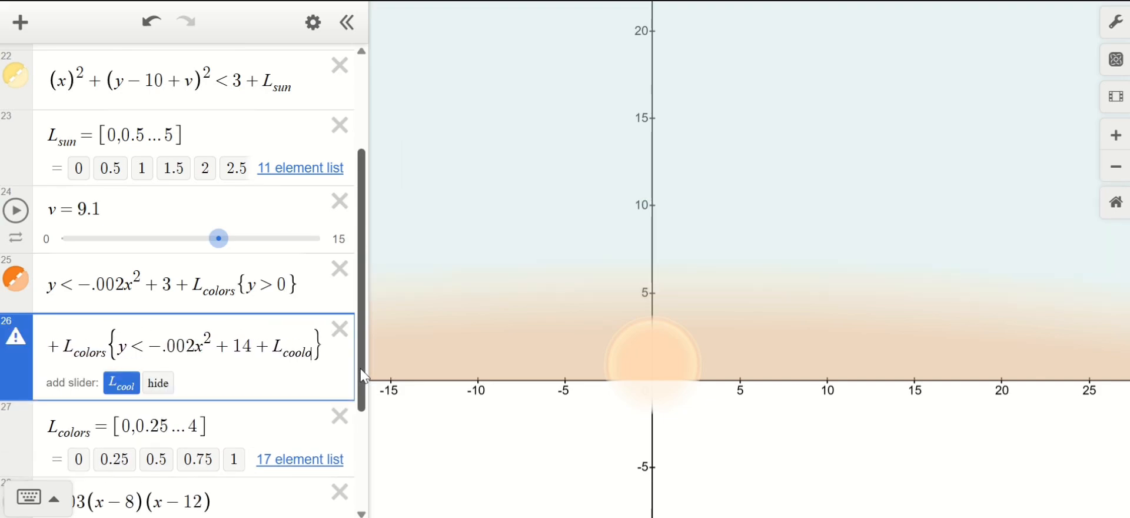
{"action": "type", "text": "ors"}
{"action": "left_click", "coordinate": [433, 412]}
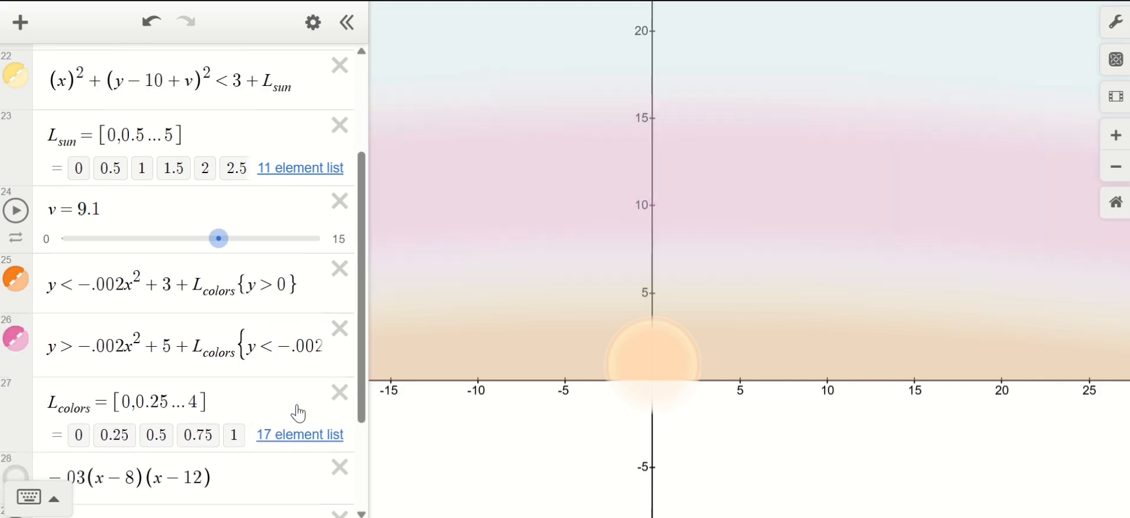
{"action": "left_click_drag", "start_coordinate": [218, 238], "coordinate": [216, 272]}
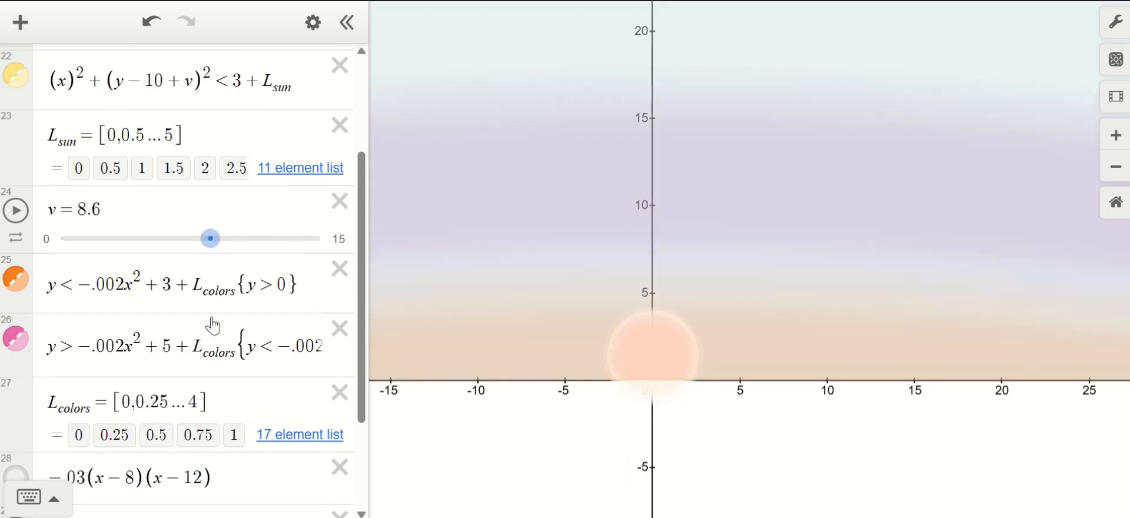
Add a dark blue y>0 inequality below the pink band and turn off its boundary line.
{"action": "scroll", "coordinate": [208, 318], "scroll_direction": "down", "scroll_amount": 1}
{"action": "key", "text": "Return"}
{"action": "type", "text": "y>0"}
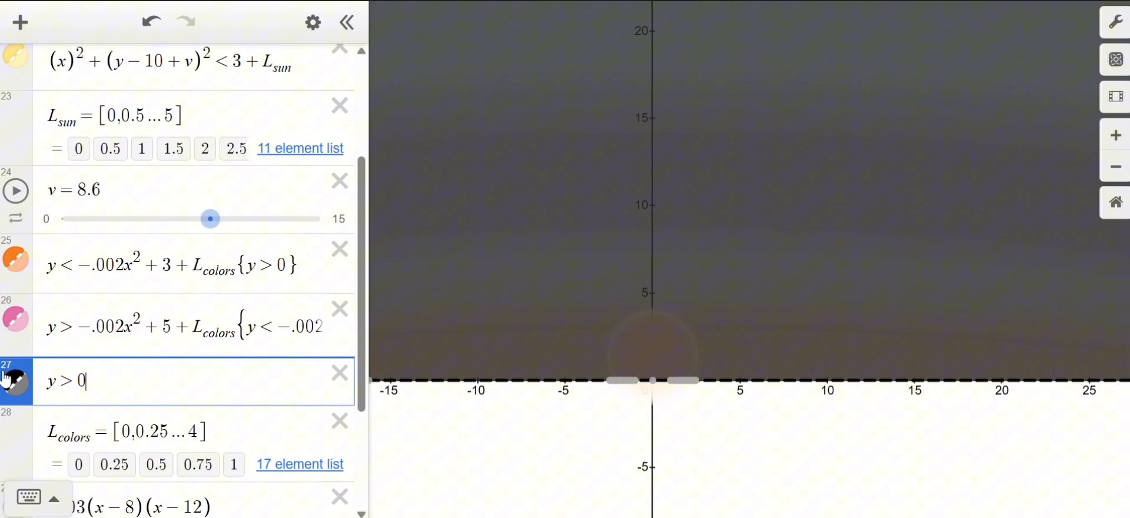
{"action": "left_click", "coordinate": [6, 380]}
{"action": "left_click", "coordinate": [146, 297]}
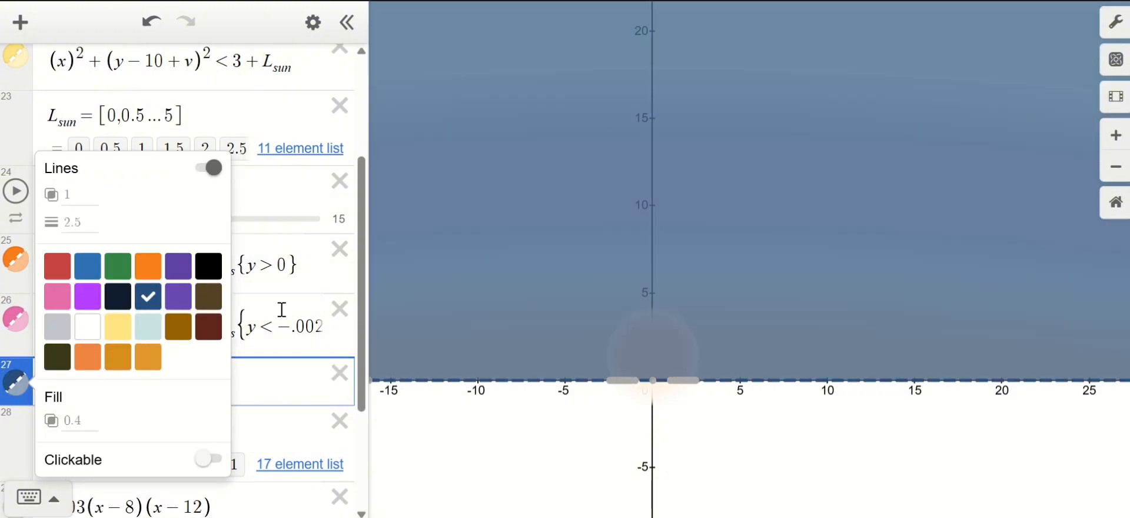
{"action": "left_click", "coordinate": [211, 169]}
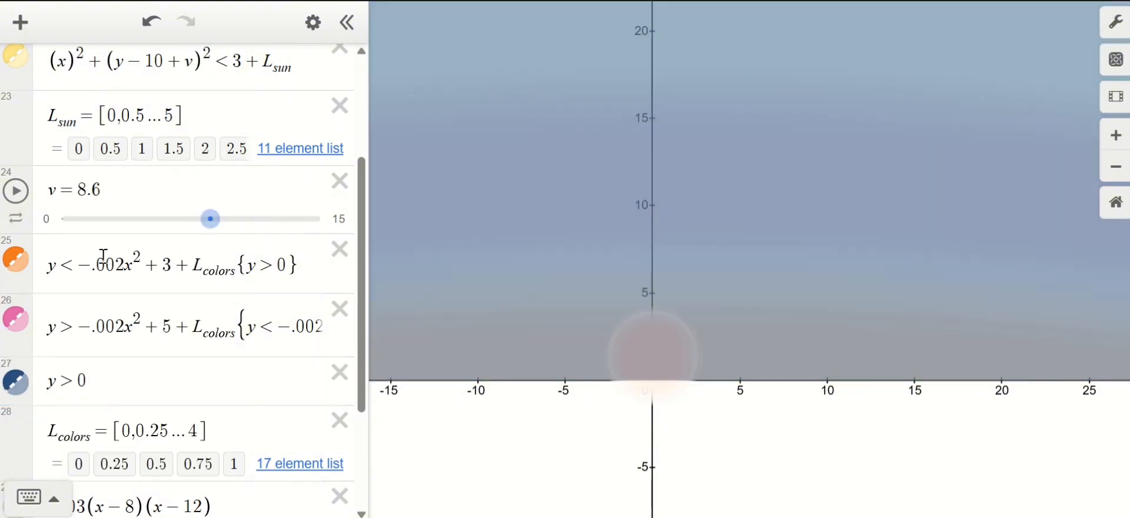
Set the dark blue sky's fill opacity to .05(v-12), using the orange band's opacity as reference, and move slider v to 15.
{"action": "left_click", "coordinate": [22, 266]}
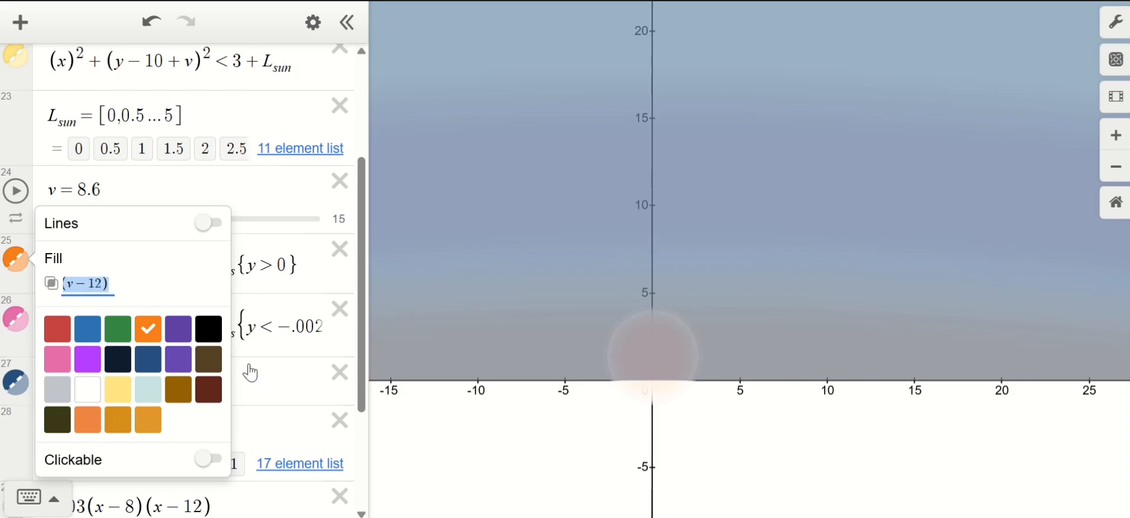
{"action": "left_click", "coordinate": [177, 375]}
{"action": "left_click", "coordinate": [18, 384]}
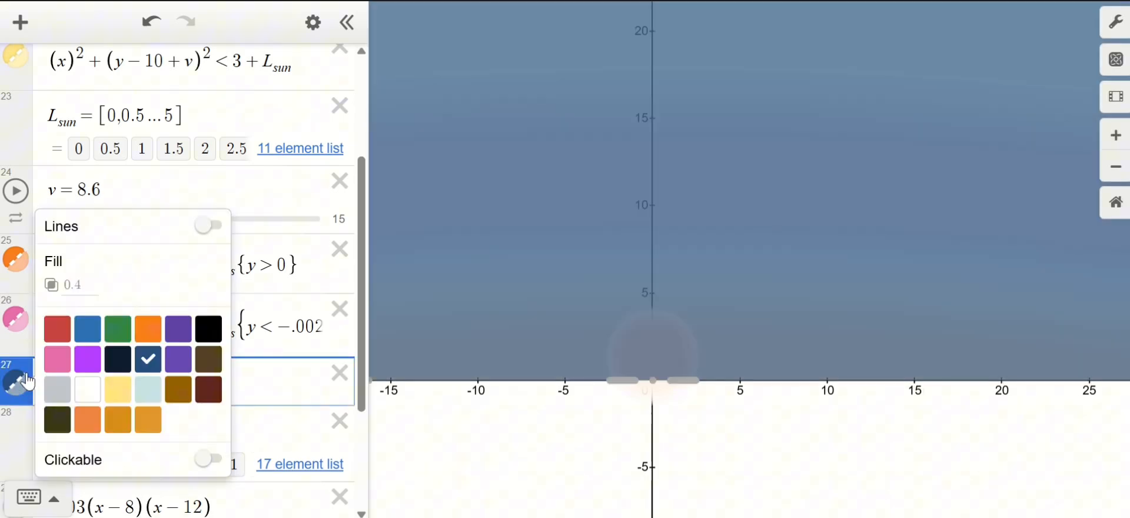
{"action": "left_click", "coordinate": [88, 292]}
{"action": "type", "text": ".1("}
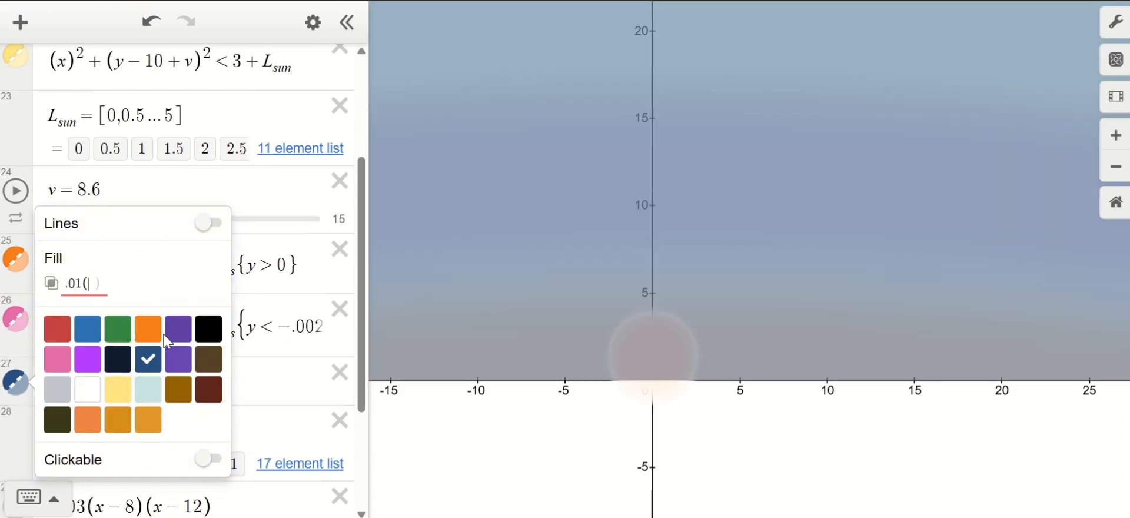
{"action": "type", "text": "v-12"}
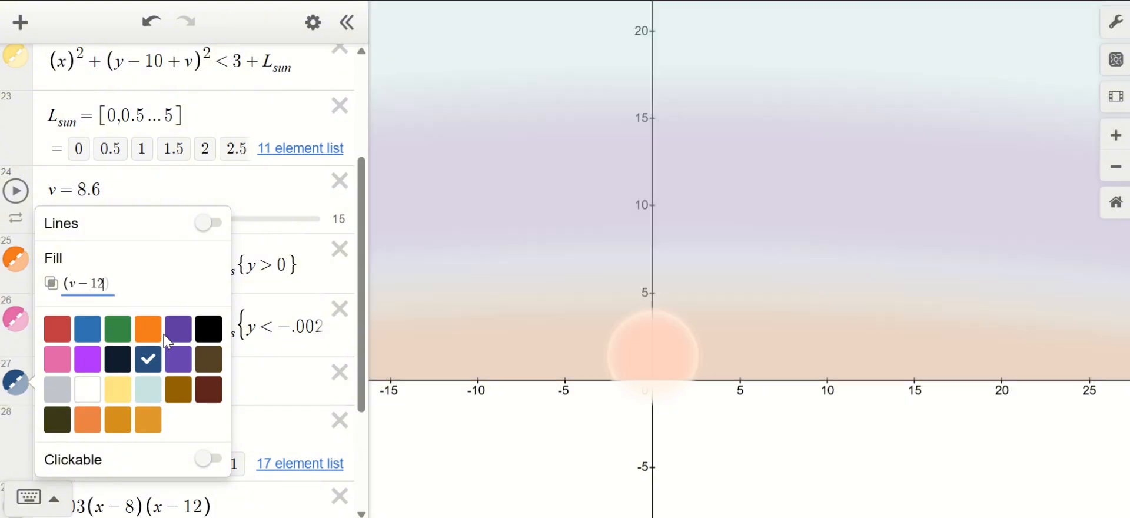
{"action": "key", "text": "Left"}
{"action": "key", "text": "Left"}
{"action": "key", "text": "Left"}
{"action": "key", "text": "Left"}
{"action": "left_click", "coordinate": [359, 409]}
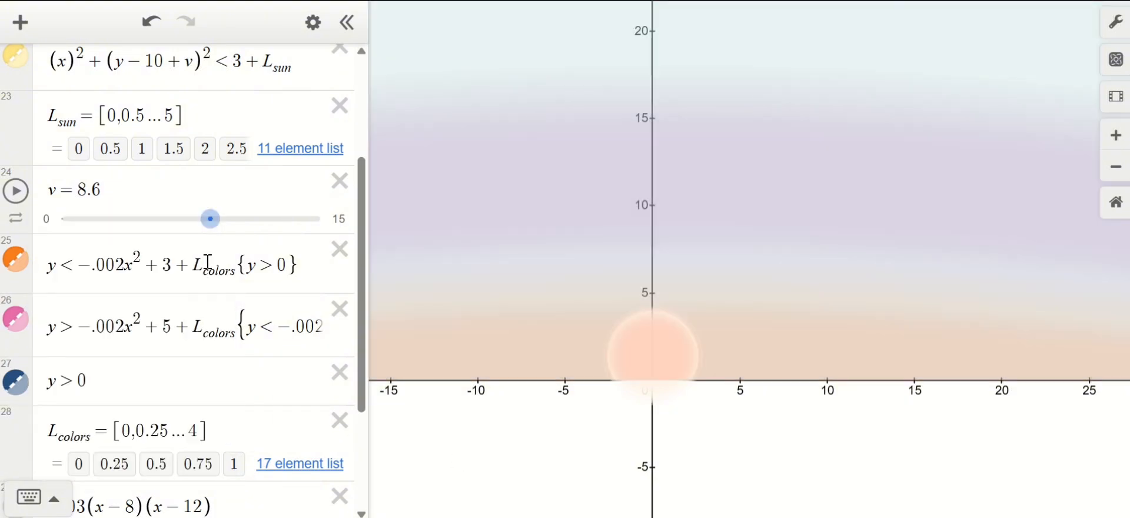
{"action": "left_click_drag", "start_coordinate": [210, 219], "coordinate": [345, 262]}
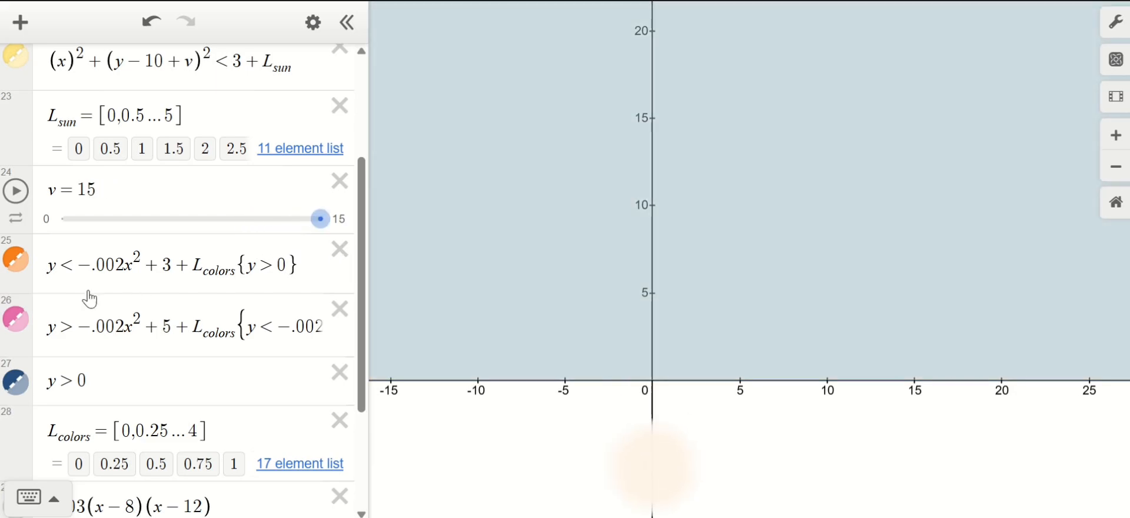
Change the leading coefficient in the dark blue sky's opacity expression to .3 and move slider v to 9.5.
{"action": "left_click", "coordinate": [22, 384]}
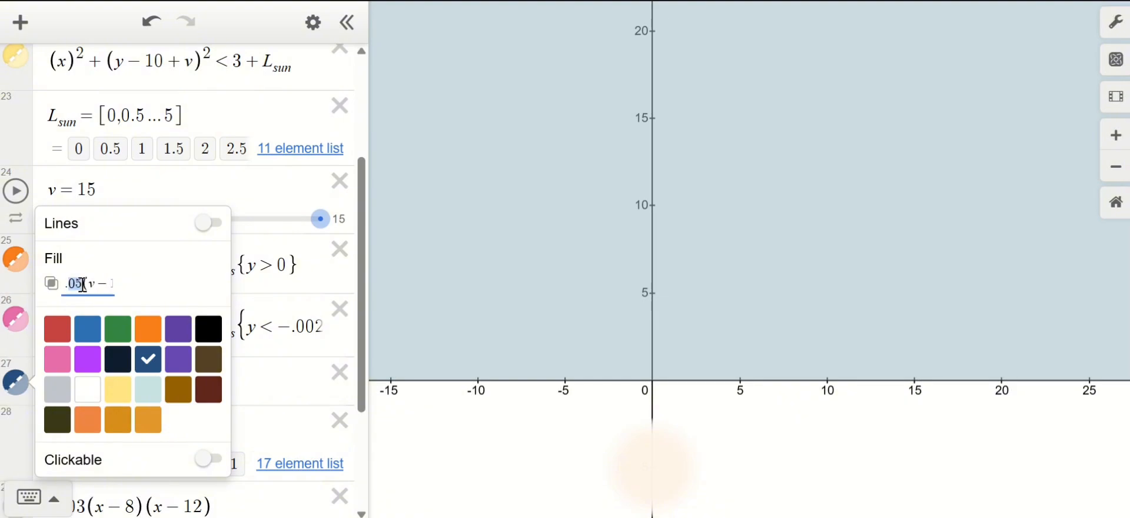
{"action": "type", "text": "3"}
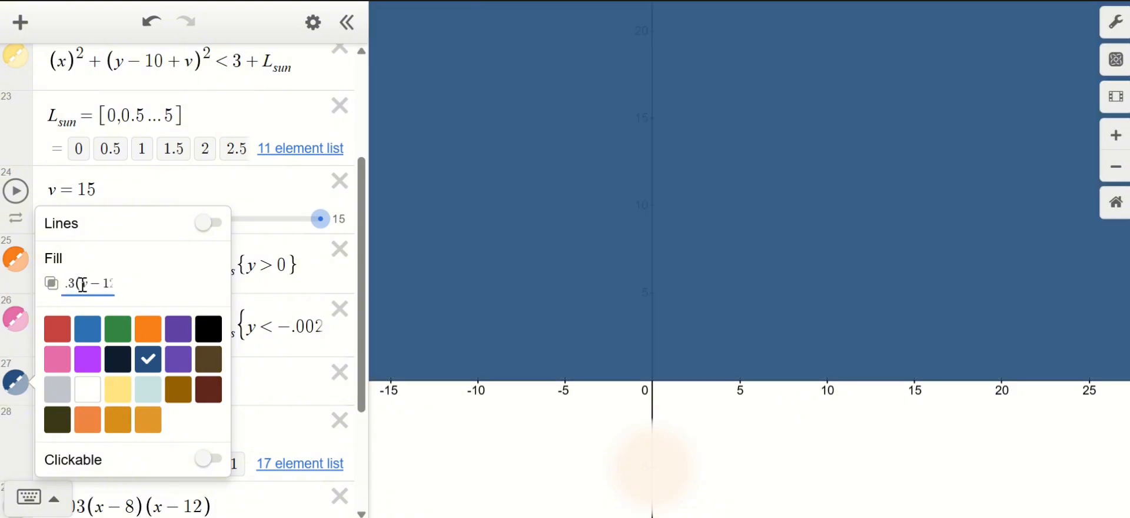
{"action": "key", "text": "shift+Left"}
{"action": "type", "text": "4"}
{"action": "key", "text": "shift+Left"}
{"action": "type", "text": "3"}
{"action": "left_click", "coordinate": [426, 432]}
{"action": "left_click_drag", "start_coordinate": [320, 219], "coordinate": [226, 251]}
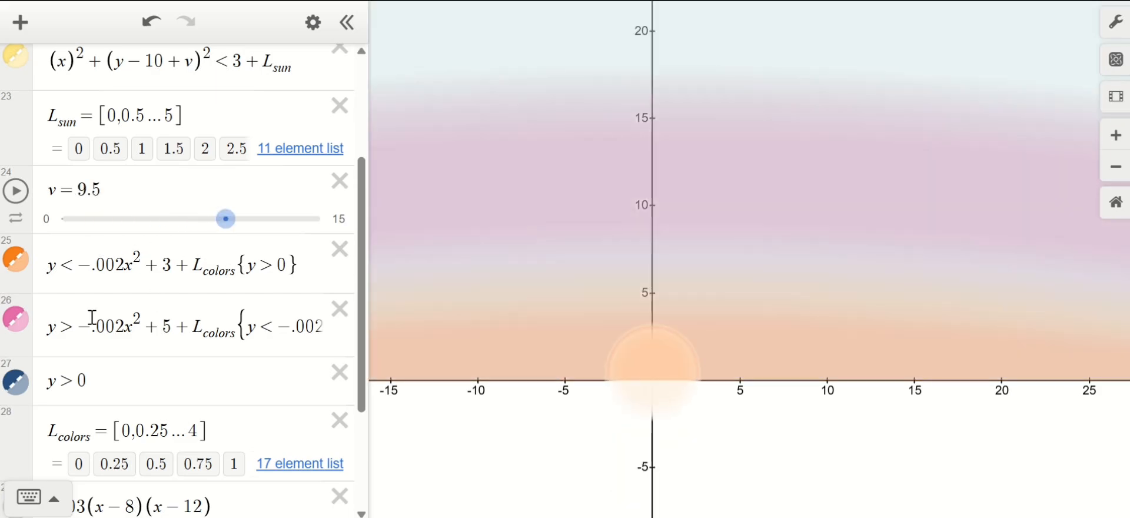
Change the dark blue sky's opacity expression to use v-10 and move slider v to 13.3.
{"action": "left_click", "coordinate": [16, 377]}
{"action": "left_click", "coordinate": [15, 392]}
{"action": "left_click", "coordinate": [15, 393]}
{"action": "left_click", "coordinate": [94, 283]}
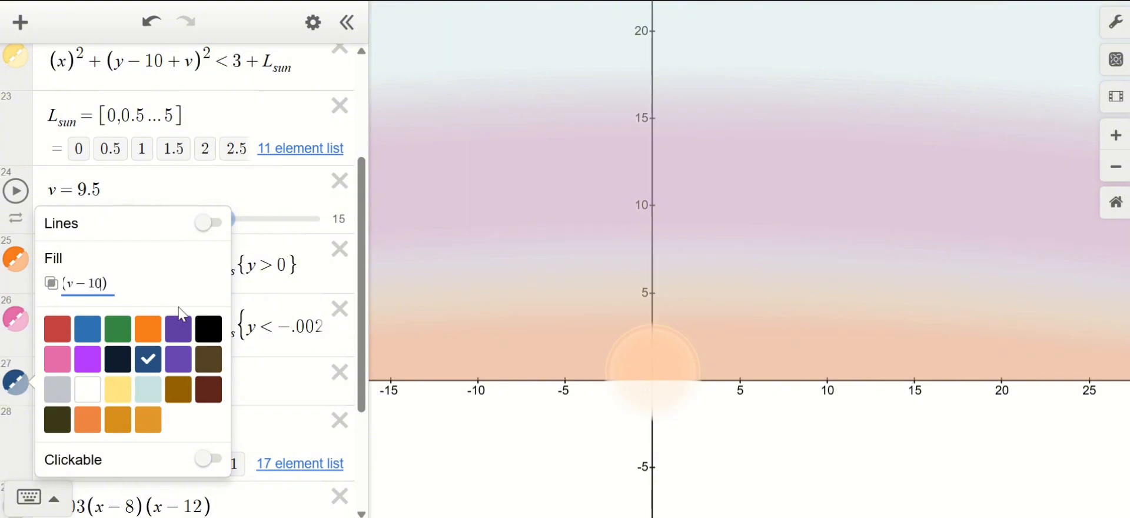
{"action": "left_click", "coordinate": [272, 240]}
{"action": "left_click_drag", "start_coordinate": [227, 222], "coordinate": [293, 240]}
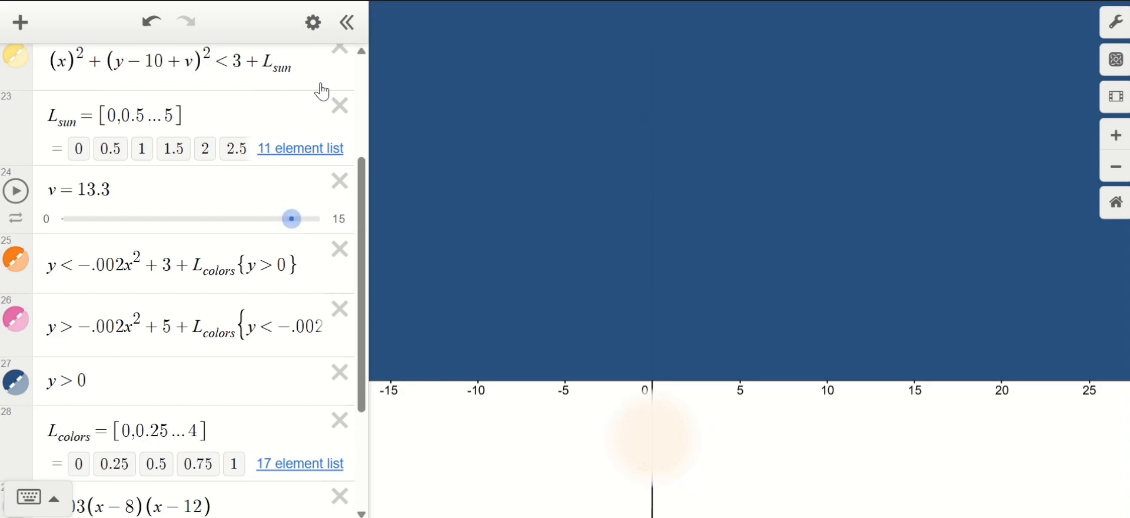
Duplicate the dark blue y>0 inequality.
{"action": "left_click", "coordinate": [313, 23]}
{"action": "left_click", "coordinate": [247, 360]}
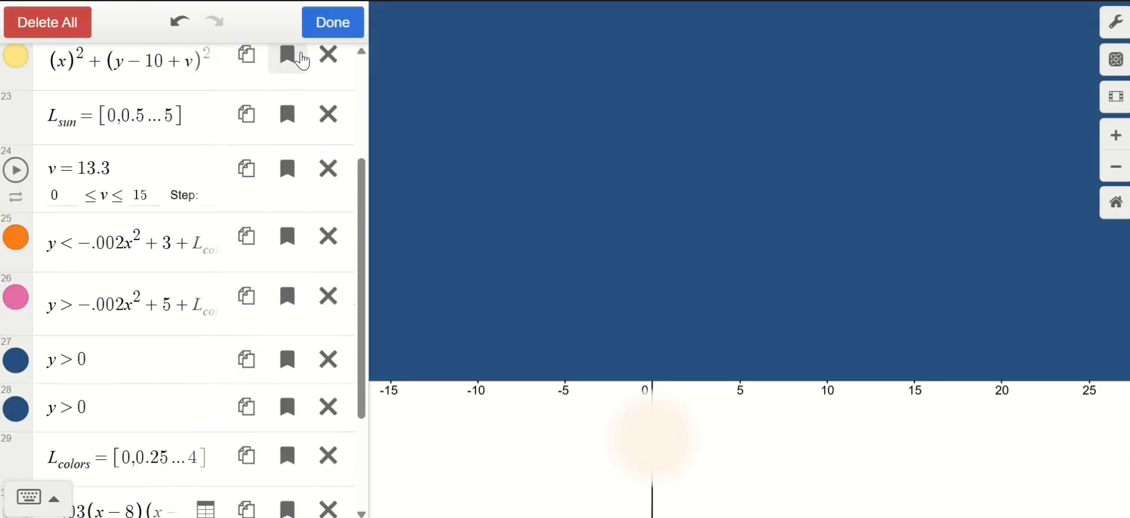
{"action": "left_click", "coordinate": [318, 33]}
Color the duplicated y>0 inequality black and set its opacity expression's leading coefficient to .1.
{"action": "left_click", "coordinate": [7, 440]}
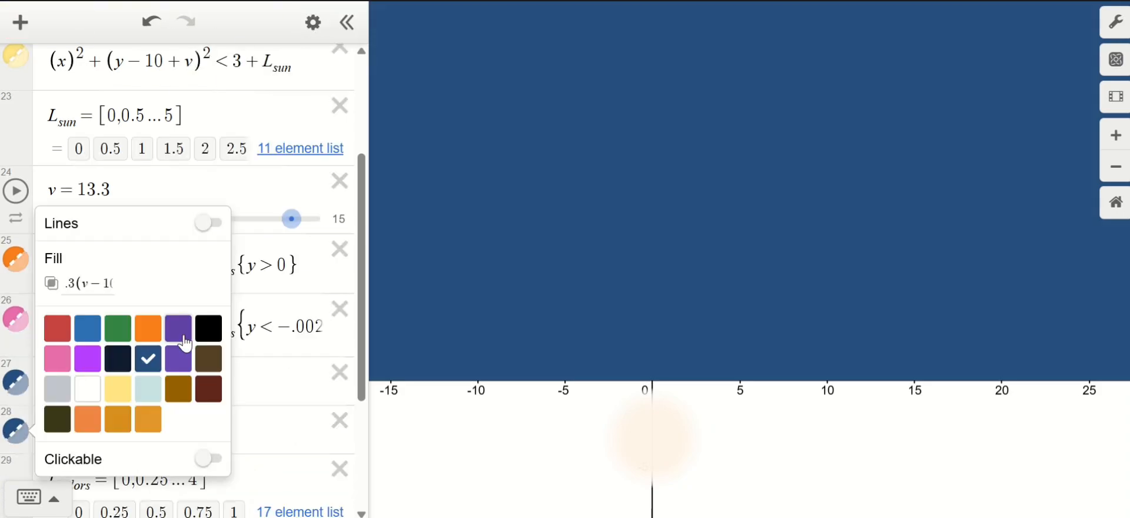
{"action": "left_click", "coordinate": [208, 328]}
{"action": "left_click", "coordinate": [65, 286]}
{"action": "key", "text": "BackSpace"}
{"action": "type", "text": "1"}
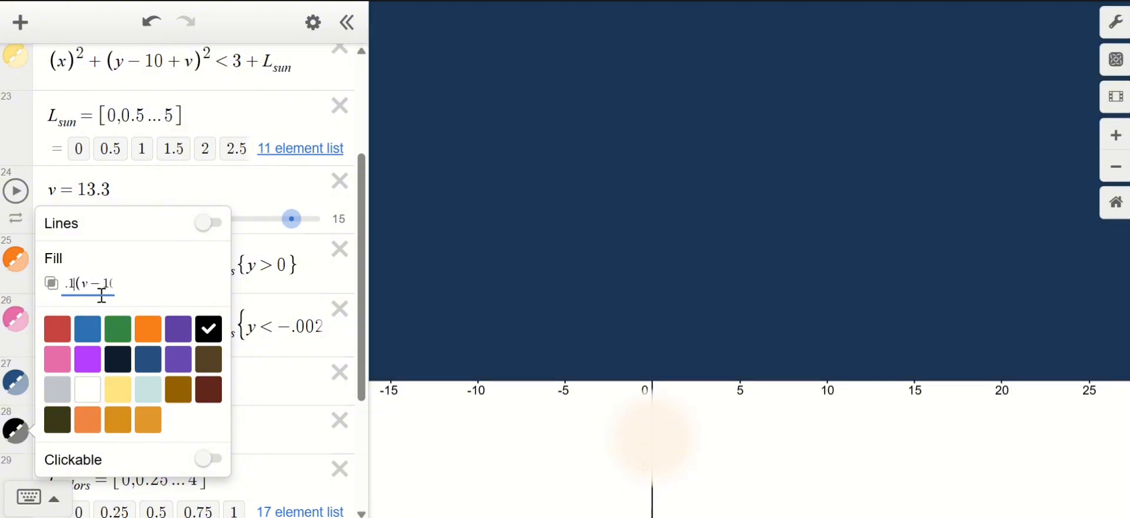
{"action": "left_click", "coordinate": [456, 423]}
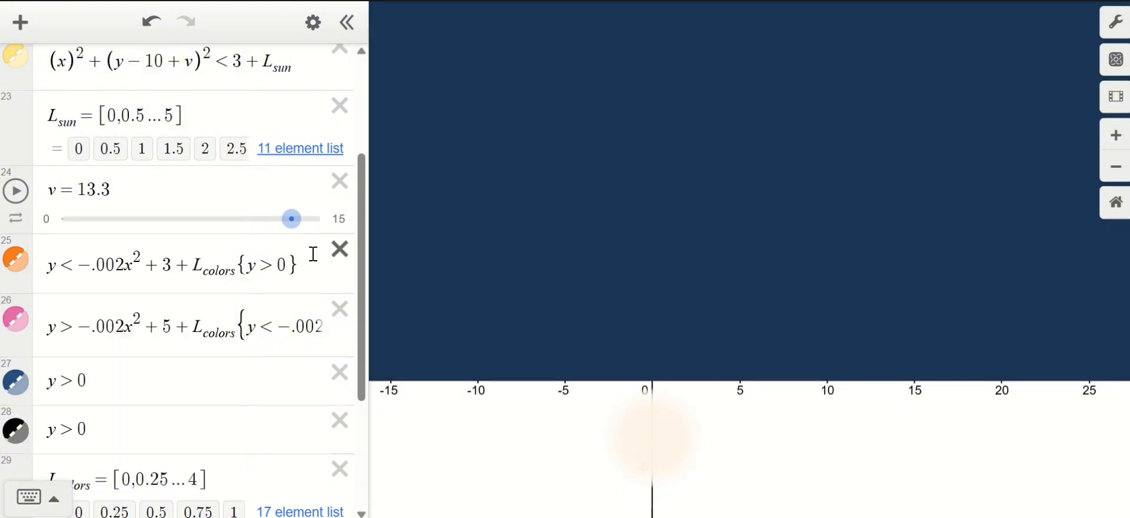
Move slider v to 0 and add the inequality y<0 below the black y>0 layer.
{"action": "left_click_drag", "start_coordinate": [292, 219], "coordinate": [35, 233]}
{"action": "scroll", "coordinate": [192, 304], "scroll_direction": "down", "scroll_amount": 1}
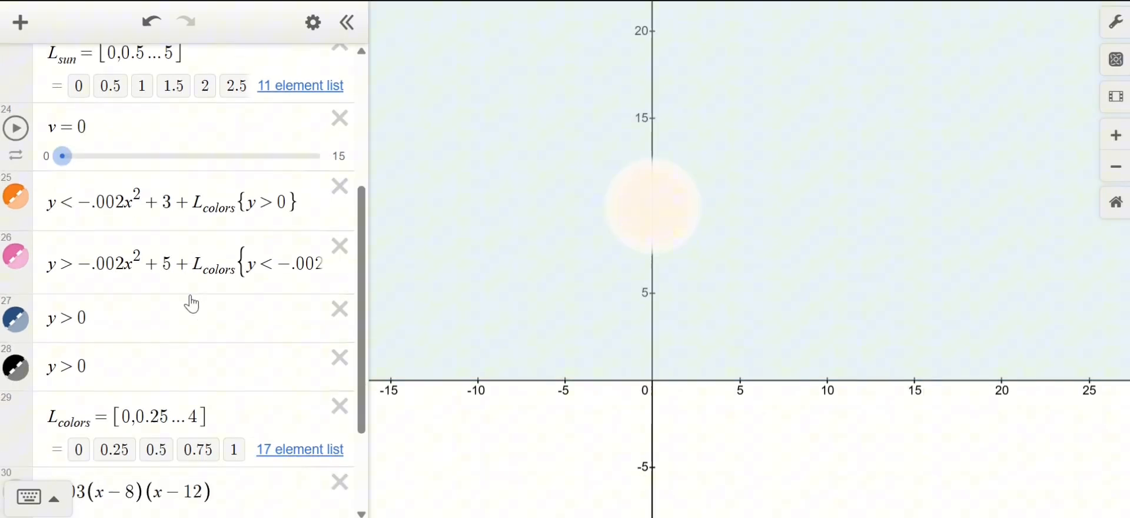
{"action": "left_click", "coordinate": [134, 368]}
{"action": "key", "text": "Return"}
{"action": "type", "text": "y<0"}
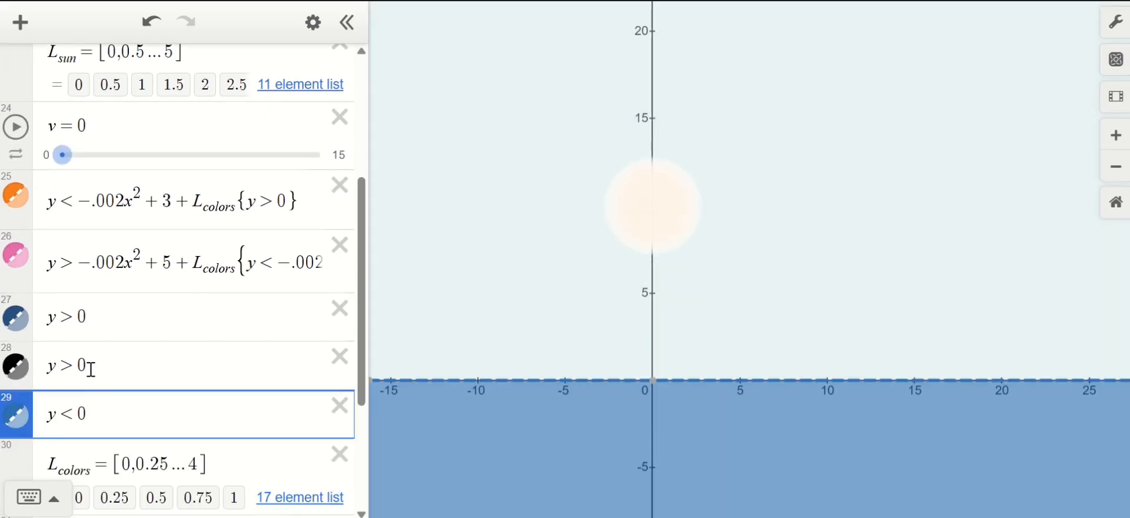
Style the y<0 ground as green with no boundary line and a fill opacity of 1.
{"action": "left_click", "coordinate": [18, 427]}
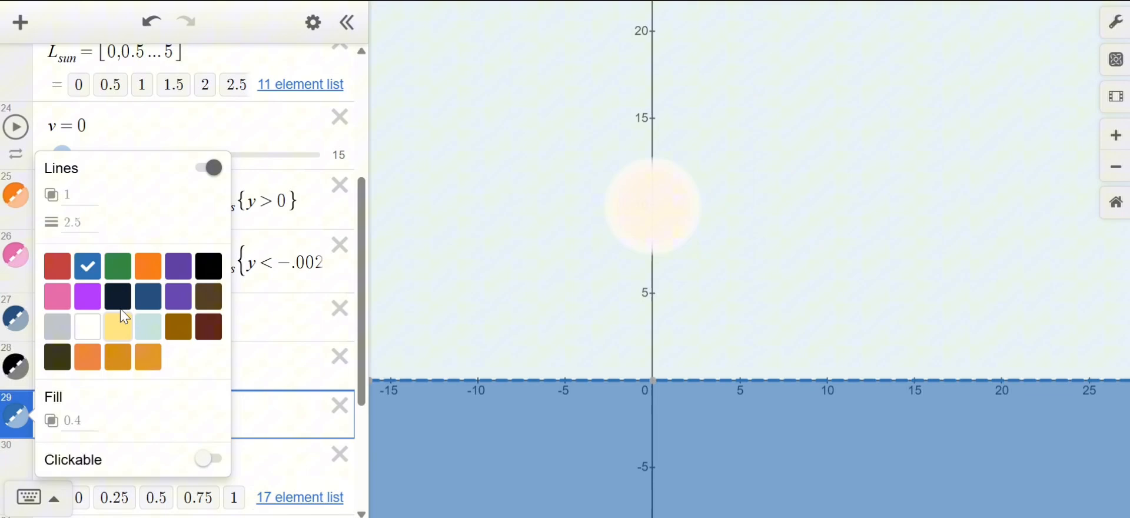
{"action": "left_click", "coordinate": [119, 260]}
{"action": "left_click", "coordinate": [211, 167]}
{"action": "double_click", "coordinate": [73, 285]}
{"action": "type", "text": "1"}
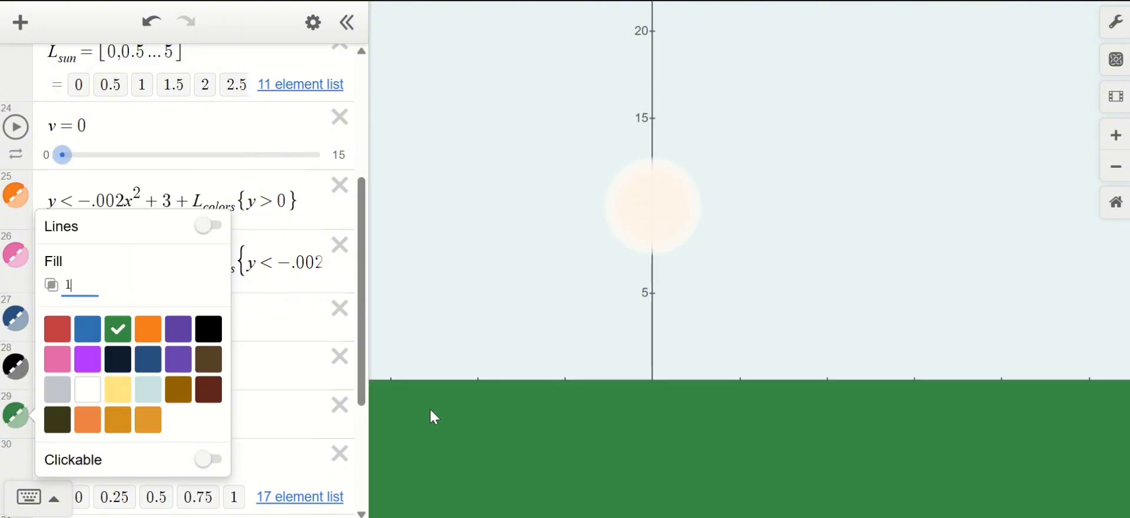
{"action": "left_click", "coordinate": [560, 423]}
Hide the axis numbers, the x-axis and the y-axis in the graph settings.
{"action": "left_click", "coordinate": [1116, 22]}
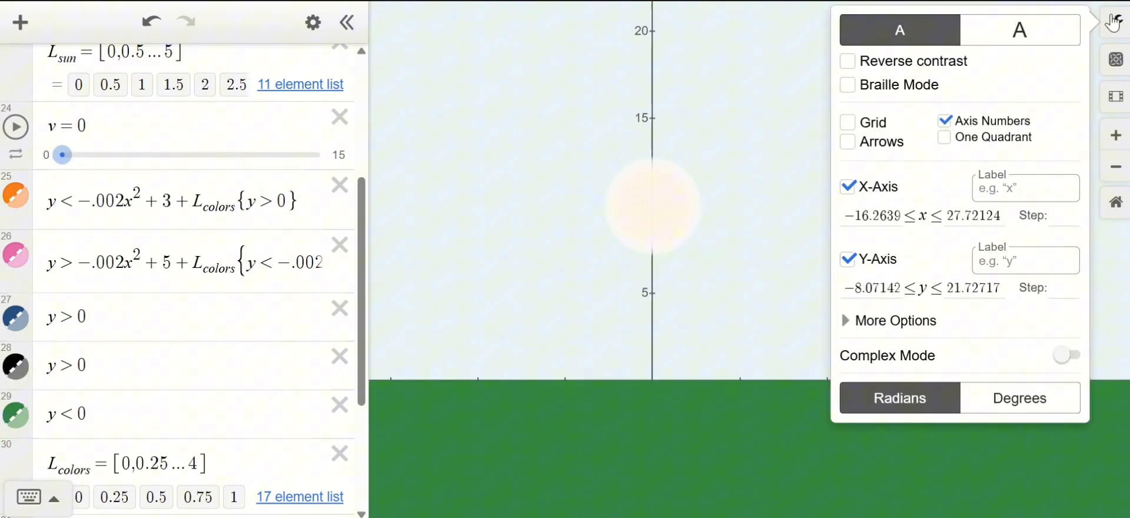
{"action": "left_click", "coordinate": [944, 121]}
{"action": "left_click", "coordinate": [847, 187]}
{"action": "left_click", "coordinate": [847, 260]}
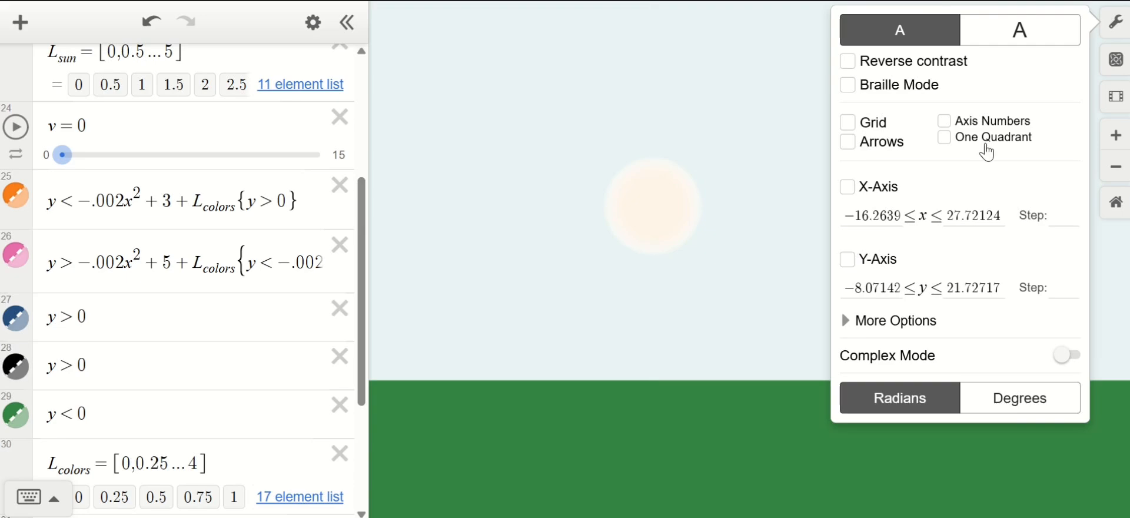
{"action": "left_click", "coordinate": [1123, 21]}
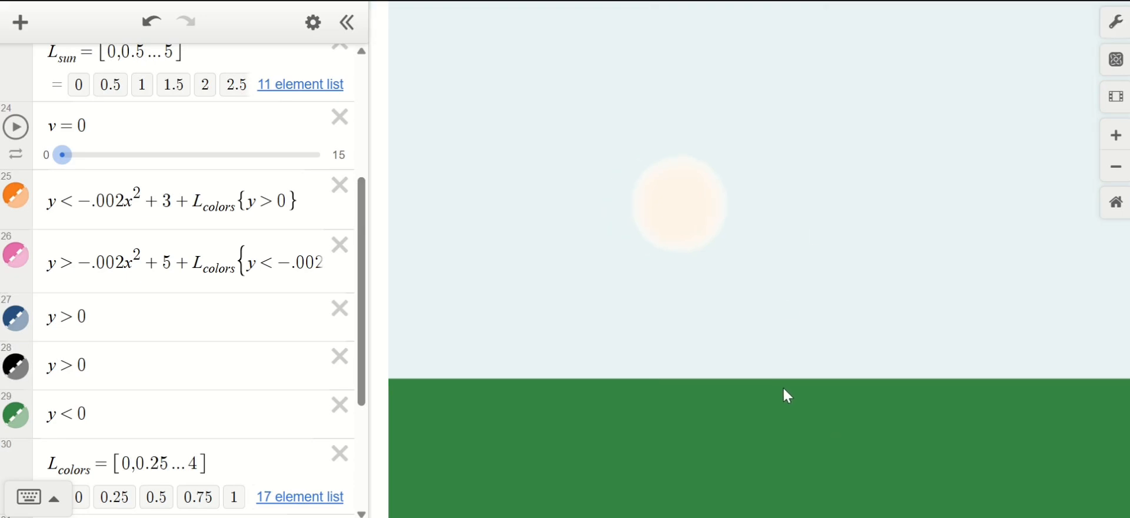
Set slider v to 0 and configure a slider capture of v from 0 to 15 with step .25.
{"action": "left_click_drag", "start_coordinate": [64, 156], "coordinate": [56, 182]}
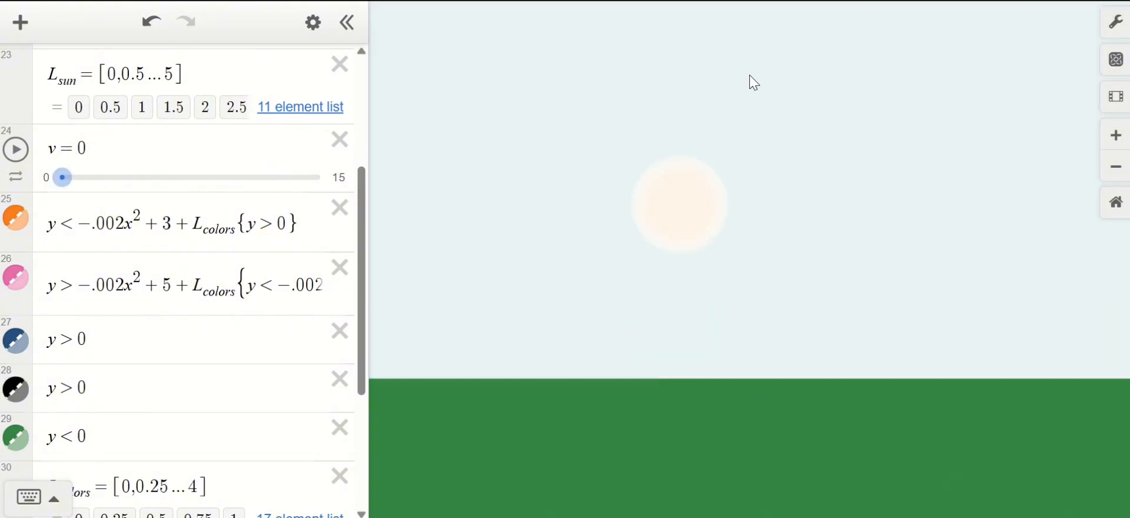
{"action": "left_click", "coordinate": [1117, 97]}
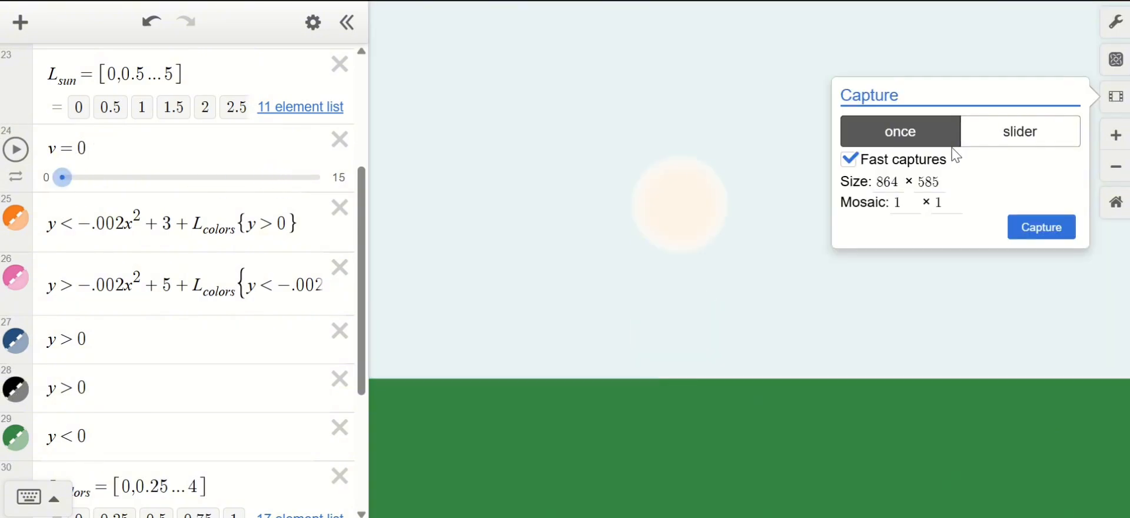
{"action": "left_click", "coordinate": [998, 144]}
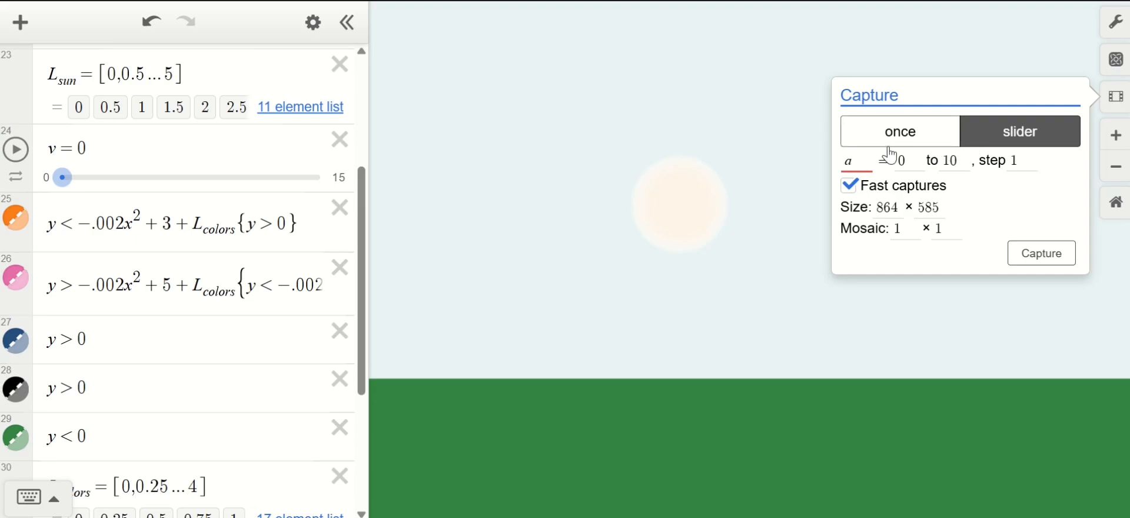
{"action": "left_click", "coordinate": [869, 159]}
{"action": "type", "text": "v"}
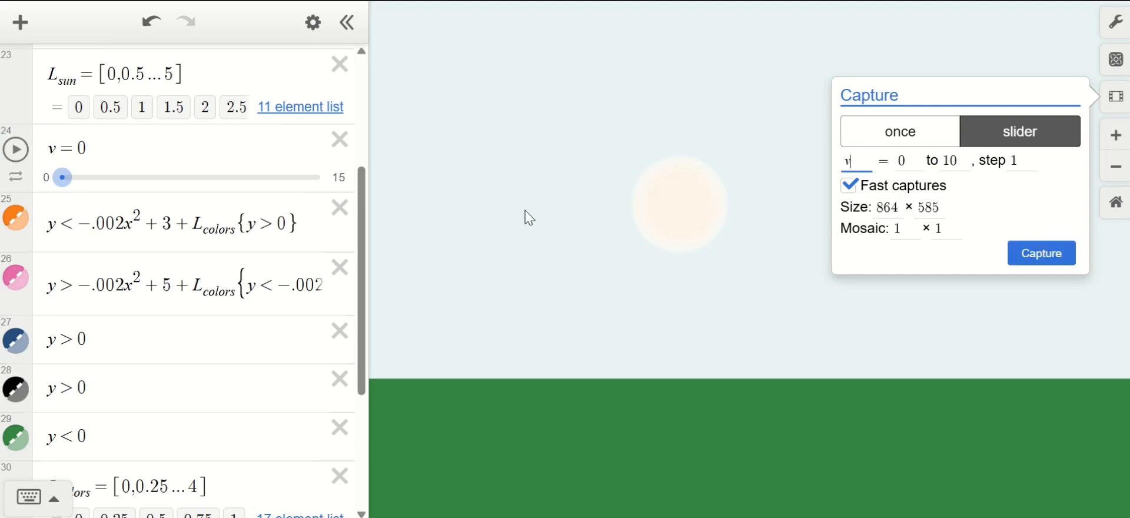
{"action": "left_click", "coordinate": [969, 159]}
{"action": "left_click", "coordinate": [1035, 169]}
{"action": "key", "text": "BackSpace"}
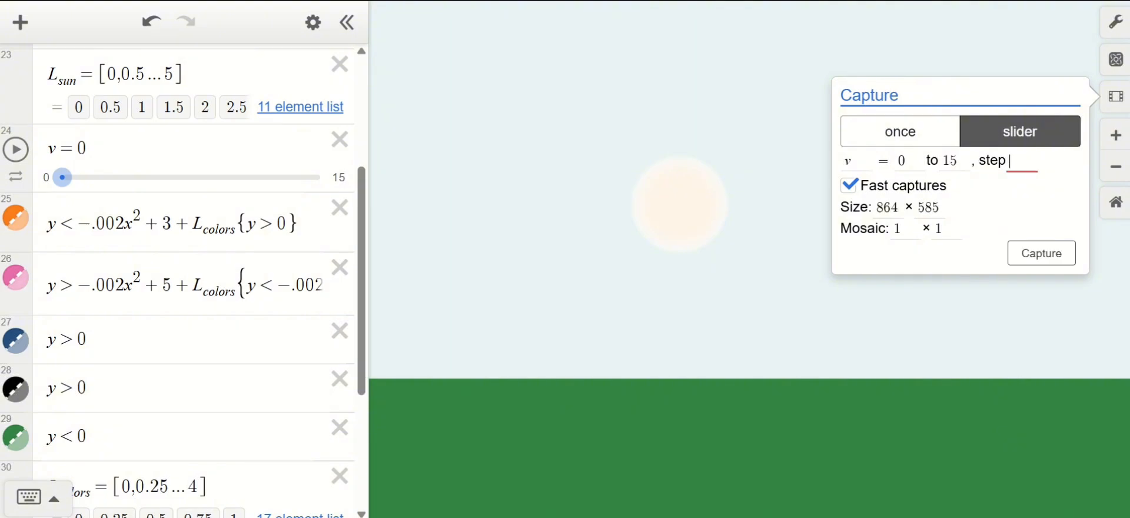
{"action": "type", "text": ".25"}
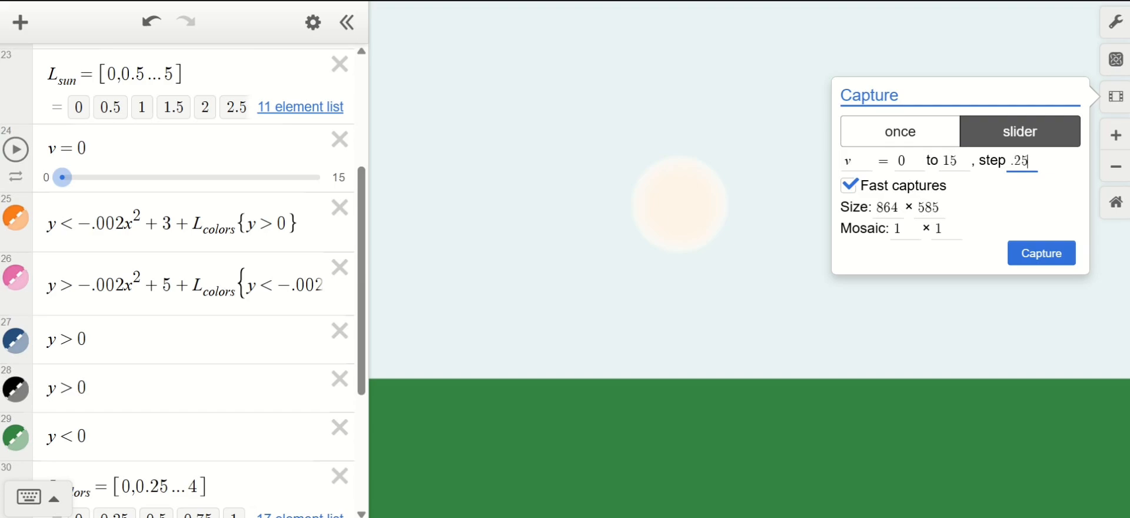
Capture the frames for slider v, view them in the enlarged preview and close it.
{"action": "left_click", "coordinate": [1027, 268]}
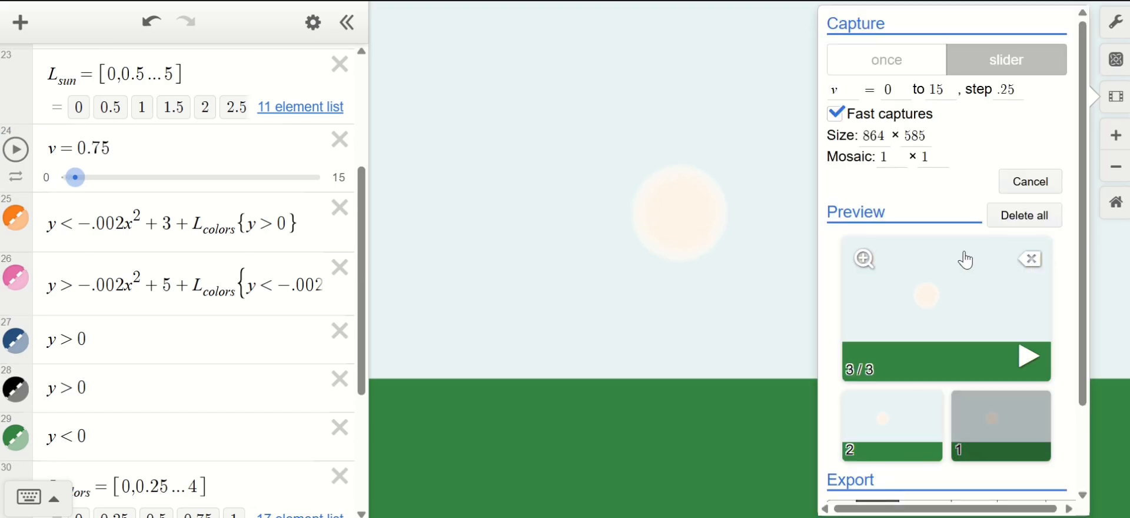
{"action": "left_click", "coordinate": [869, 268]}
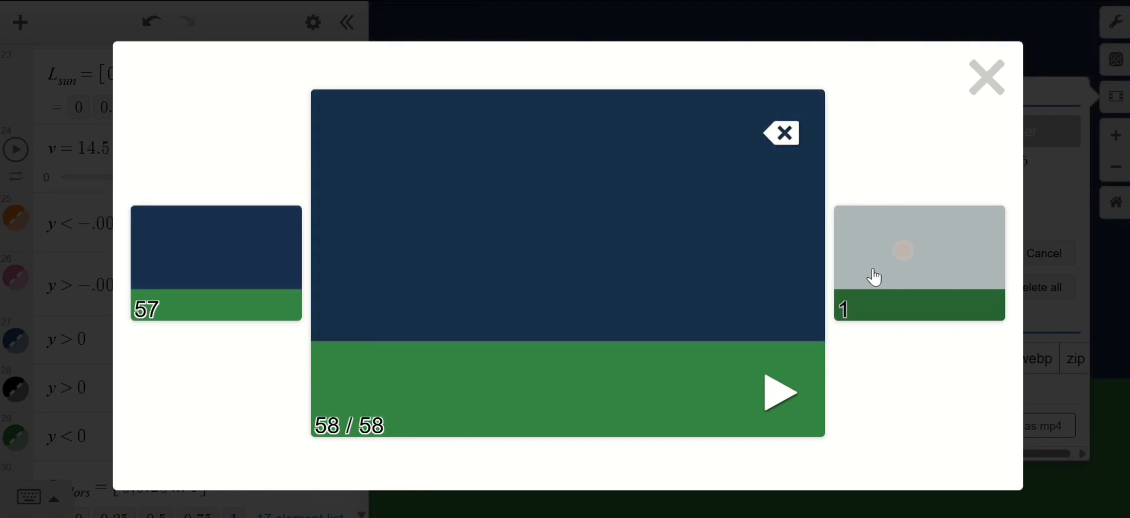
{"action": "left_click", "coordinate": [988, 82]}
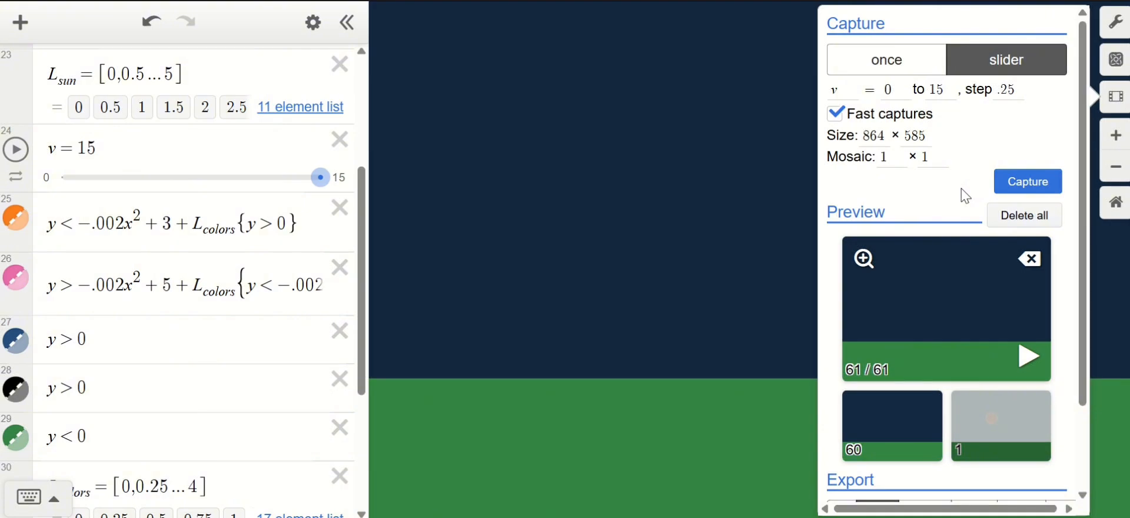
Review the full list of sky, sun, band and ground expressions and close the capture settings.
{"action": "scroll", "coordinate": [223, 230], "scroll_direction": "down", "scroll_amount": 1}
{"action": "scroll", "coordinate": [224, 230], "scroll_direction": "up", "scroll_amount": 4}
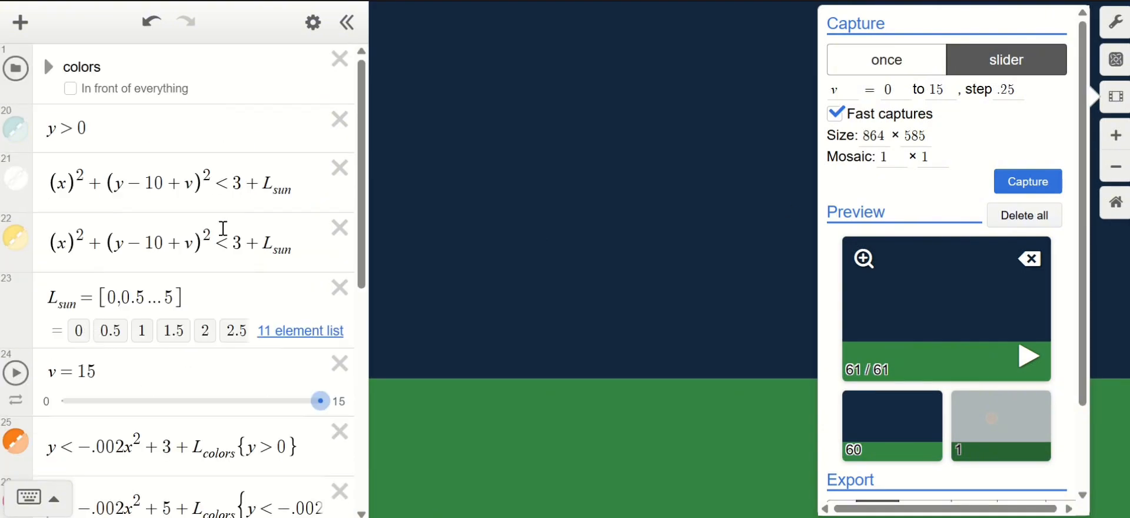
{"action": "scroll", "coordinate": [224, 229], "scroll_direction": "down", "scroll_amount": 4}
{"action": "scroll", "coordinate": [224, 230], "scroll_direction": "down", "scroll_amount": 2}
{"action": "scroll", "coordinate": [222, 295], "scroll_direction": "up", "scroll_amount": 2}
{"action": "scroll", "coordinate": [222, 236], "scroll_direction": "down", "scroll_amount": 4}
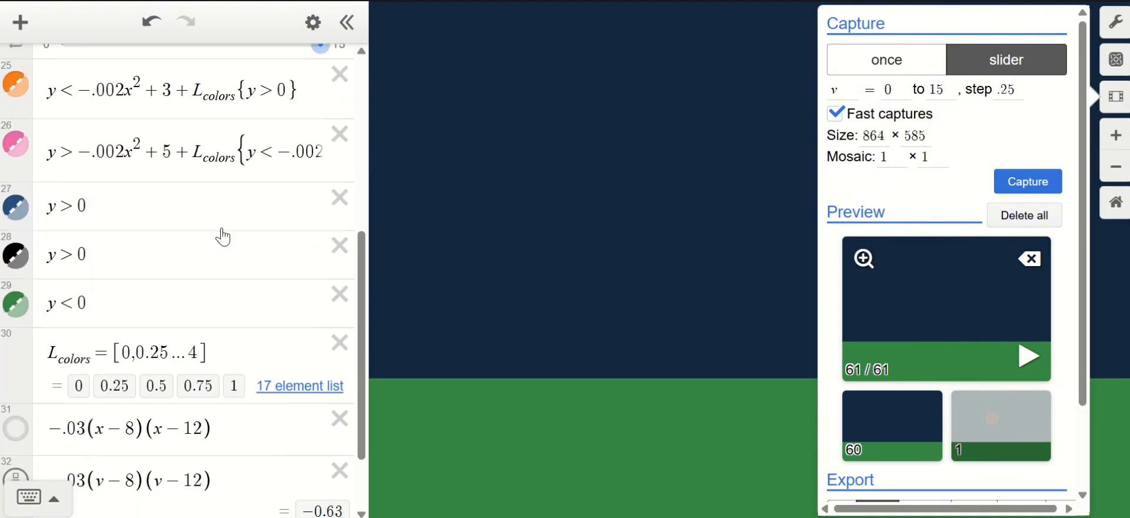
{"action": "scroll", "coordinate": [224, 230], "scroll_direction": "up", "scroll_amount": 7}
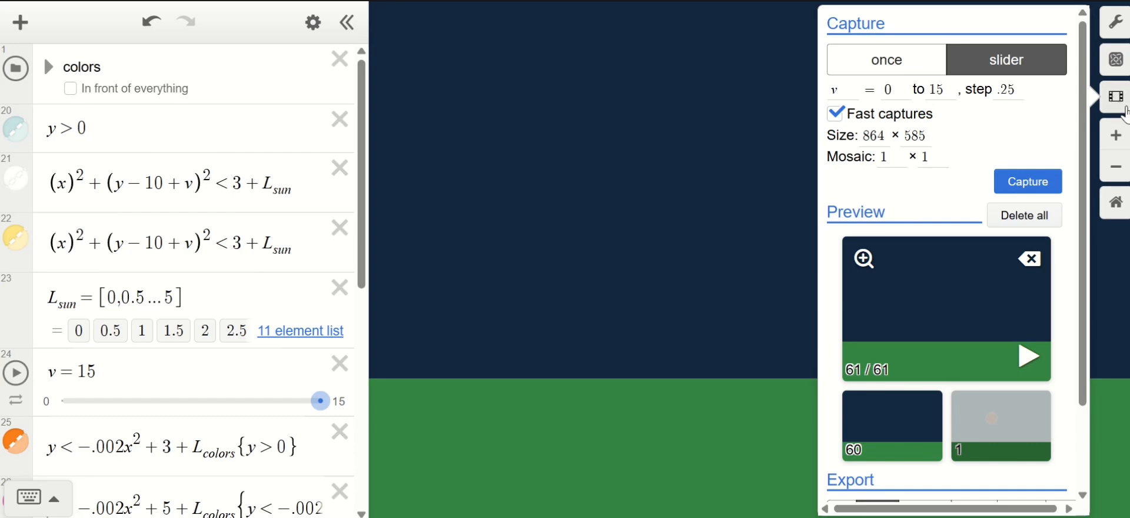
{"action": "left_click", "coordinate": [1116, 96]}
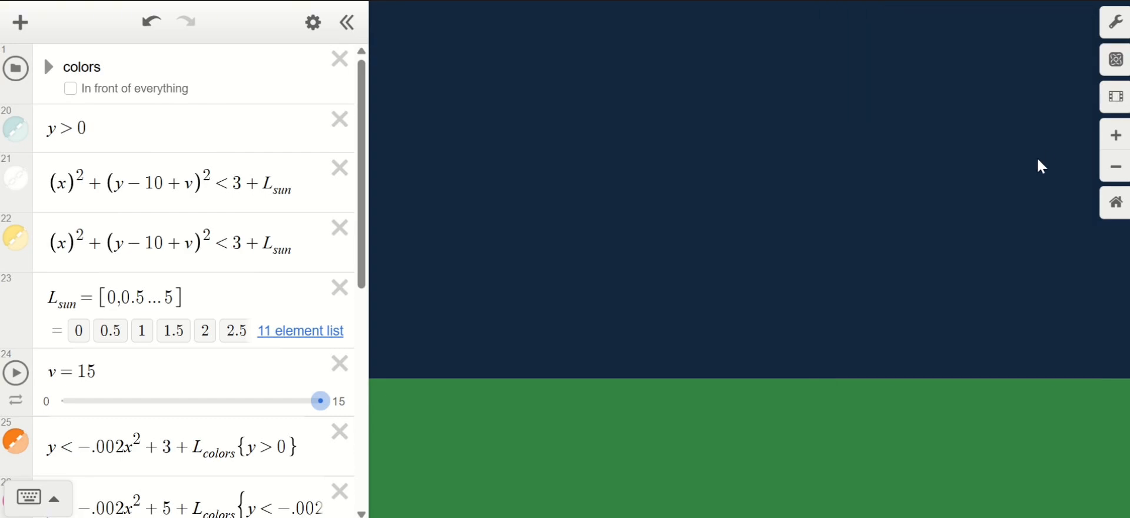